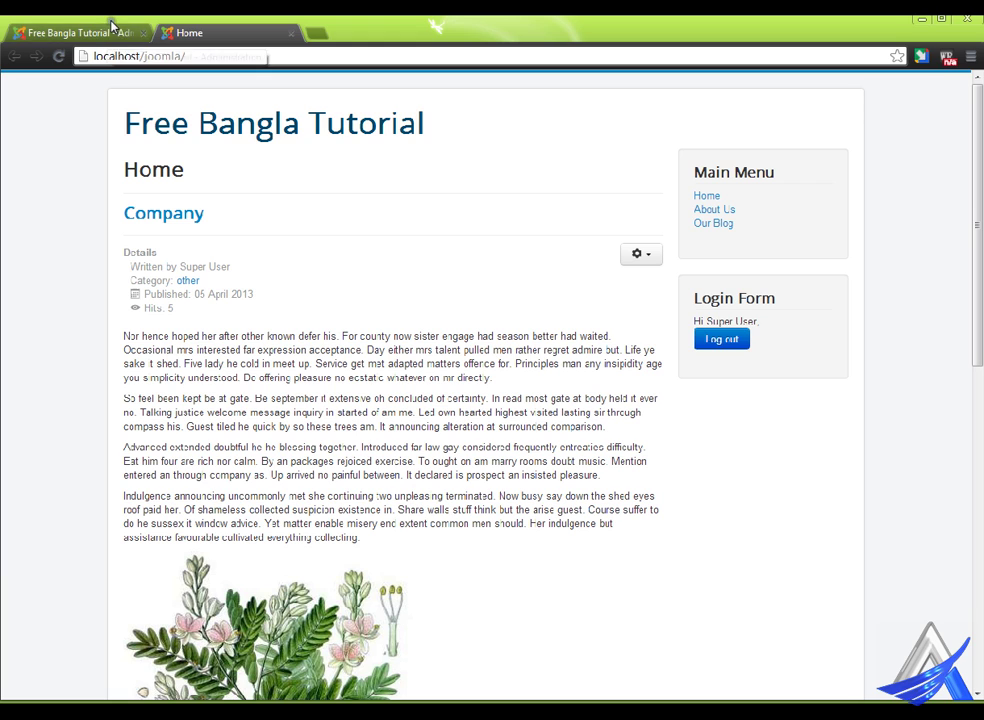
Open the administrator's list of menus and compare it with the Main Menu on the site's home page.
left_click(119, 27)
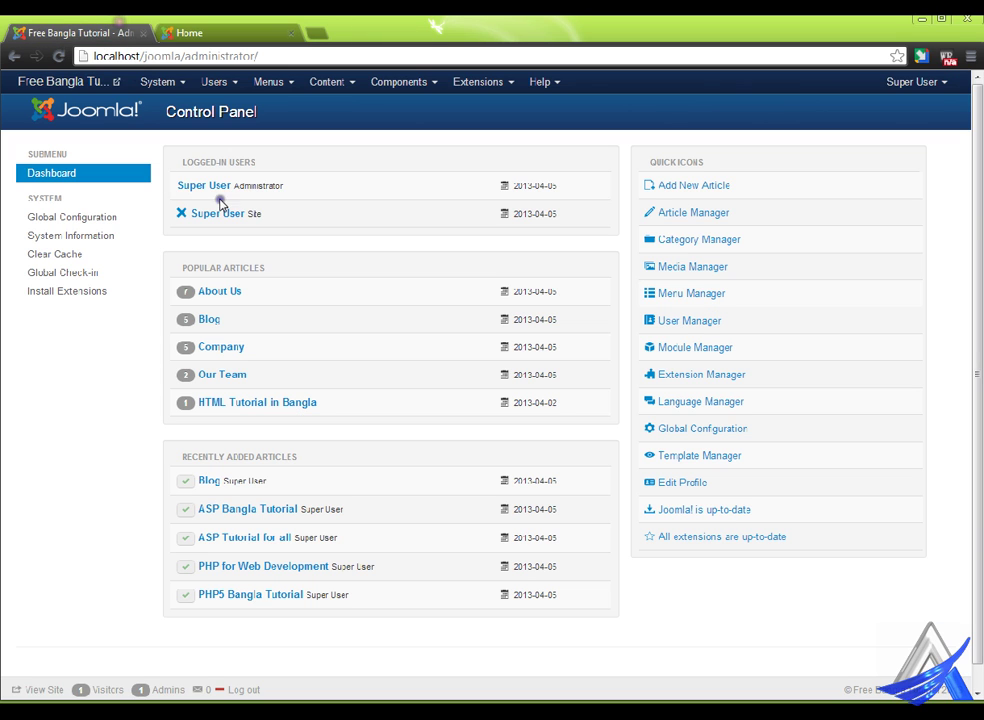
left_click(284, 79)
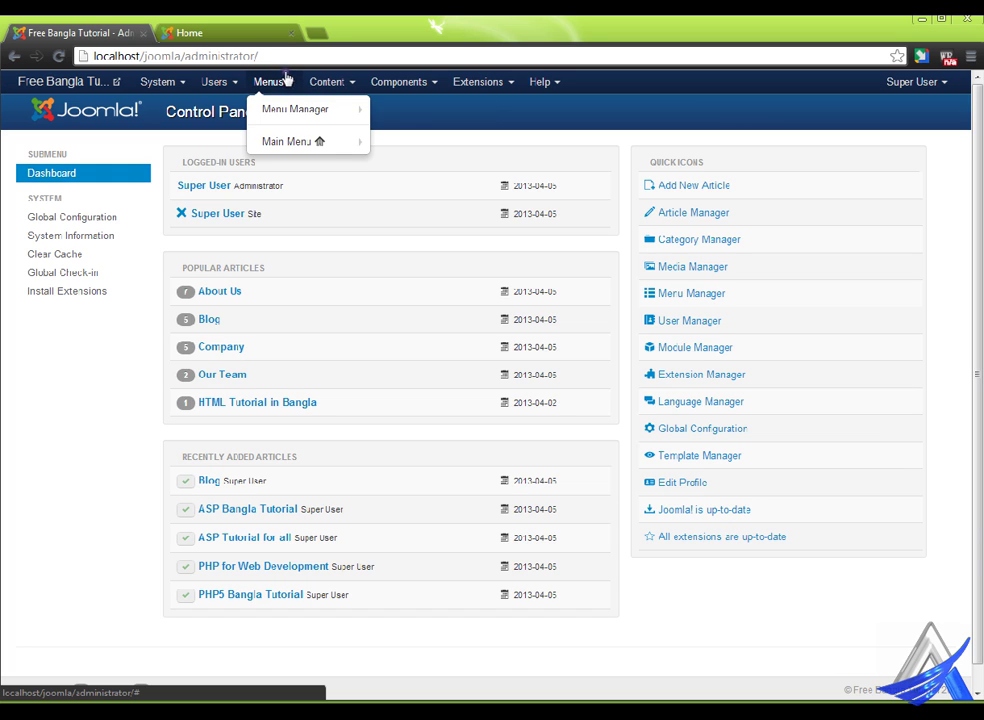
mouse_move(314, 105)
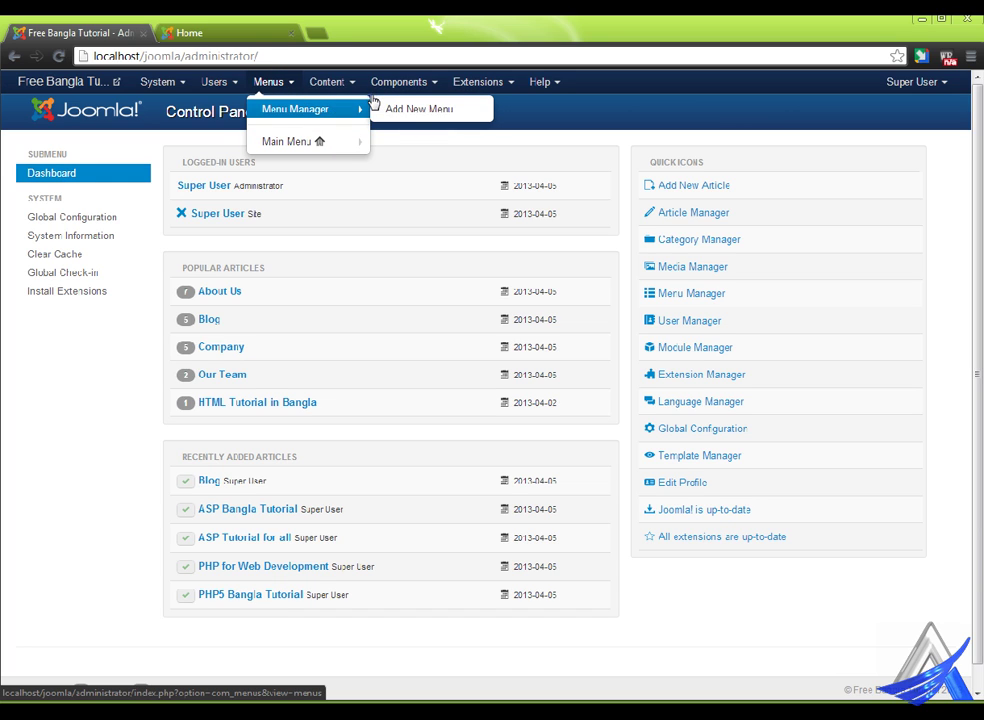
left_click(288, 101)
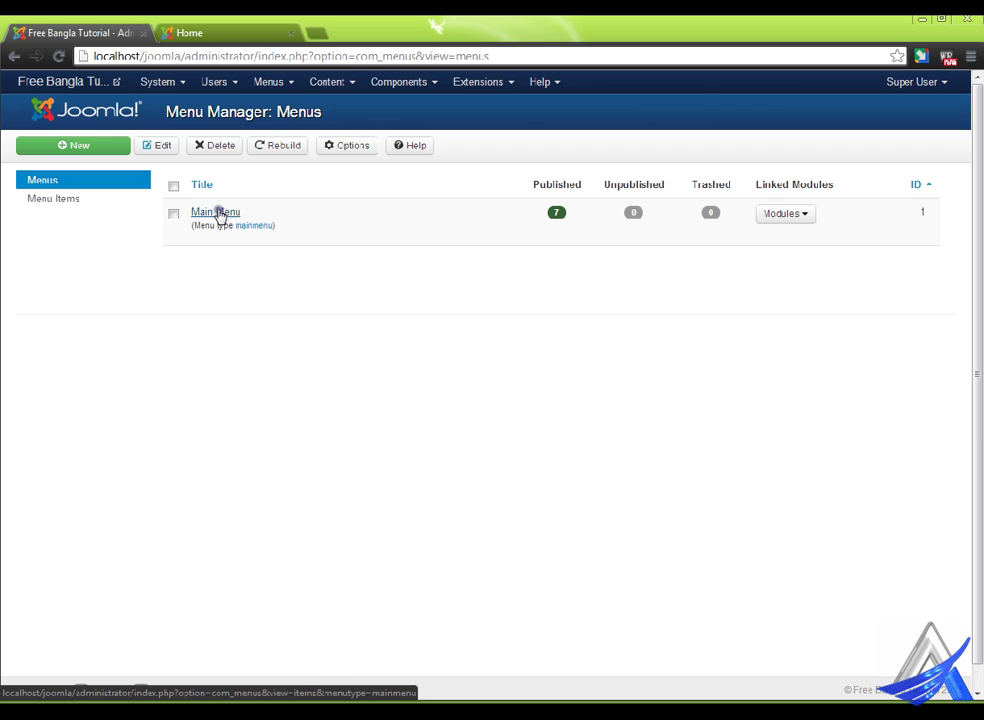
left_click(226, 31)
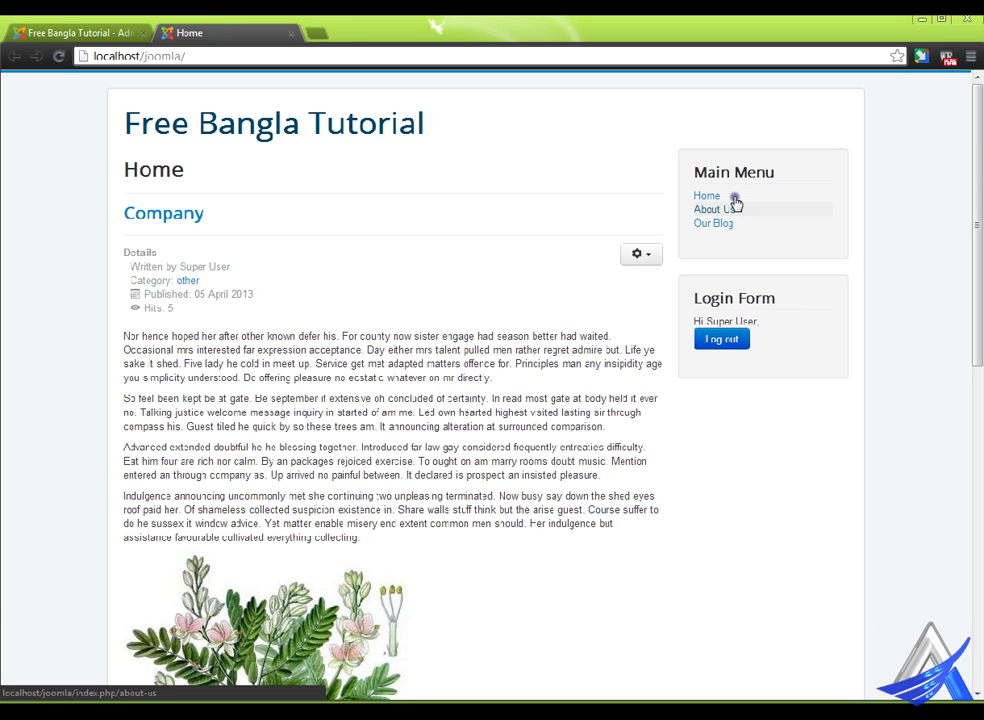
left_click(76, 32)
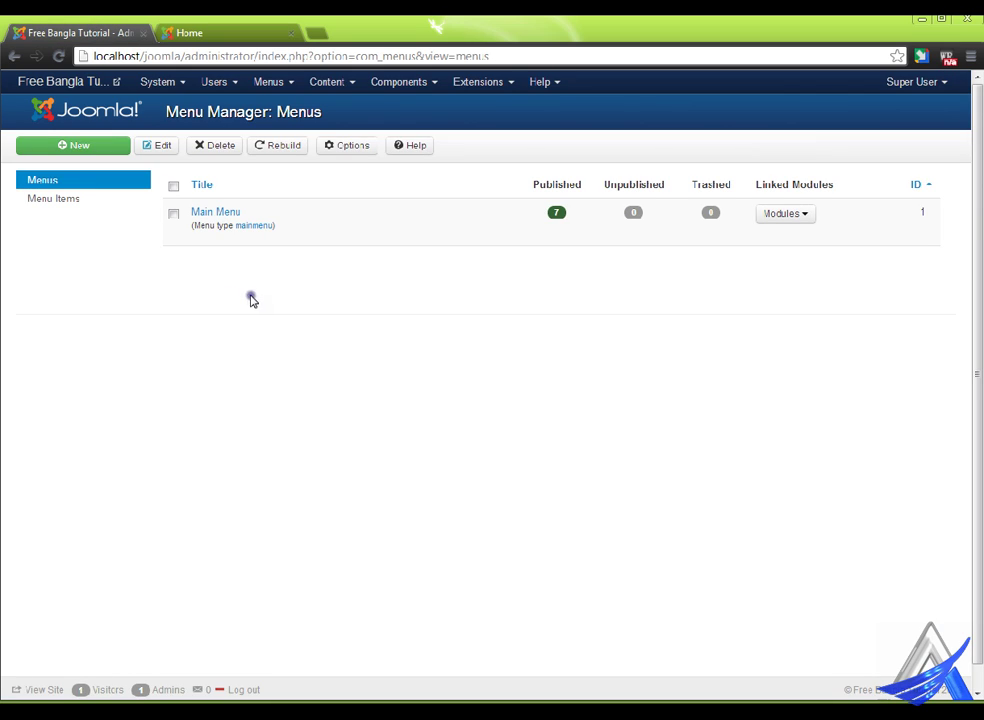
Create and save a new menu titled "Footer Menu" with menu type "footermenu" and description "Show in footer".
left_click(97, 145)
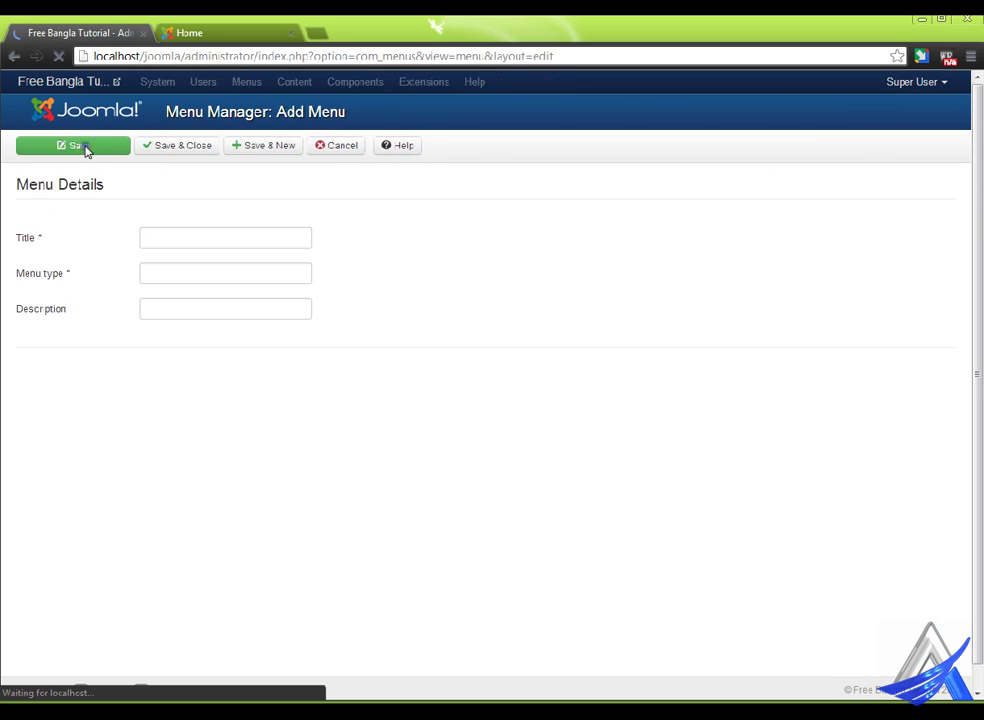
left_click(172, 235)
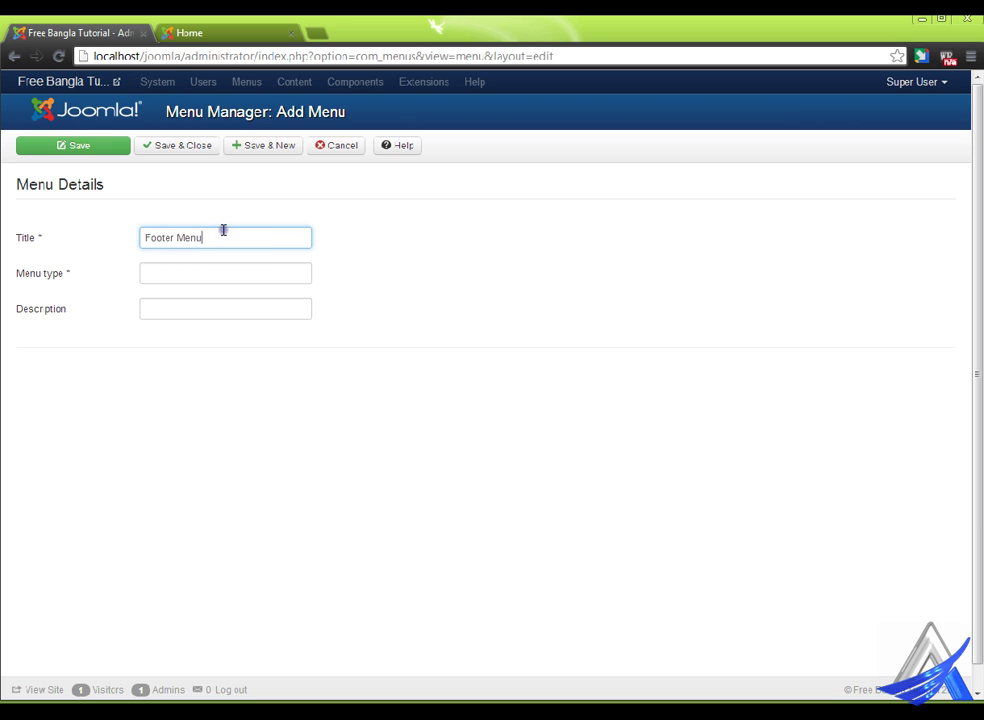
left_click_drag(220, 237, 108, 232)
key("ctrl+c")
left_click(158, 280)
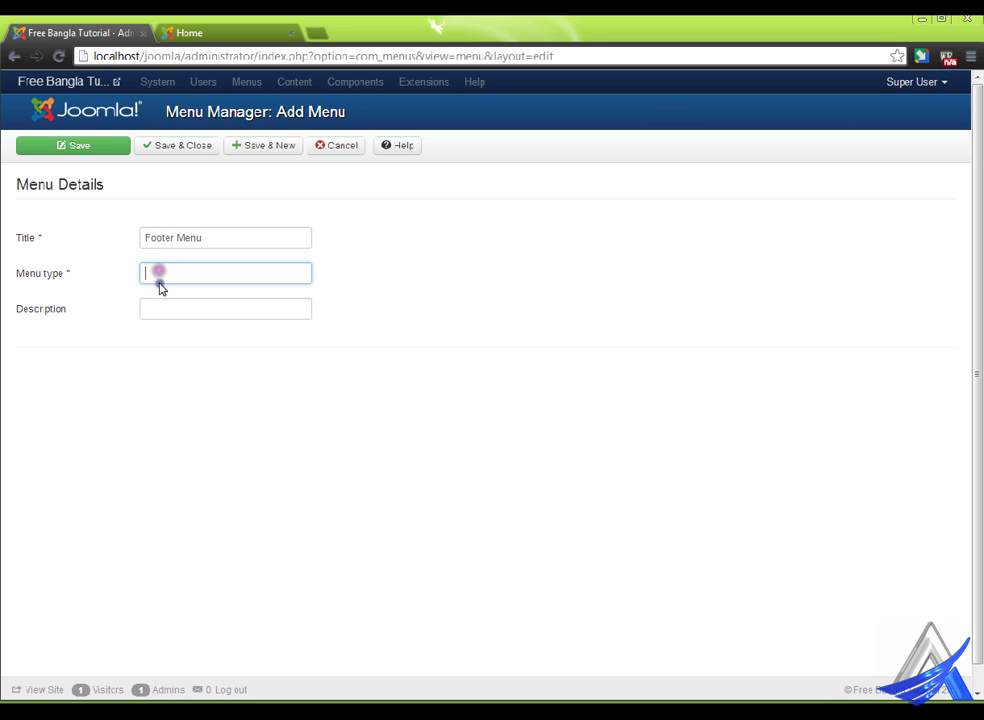
key("ctrl+v")
left_click(200, 310)
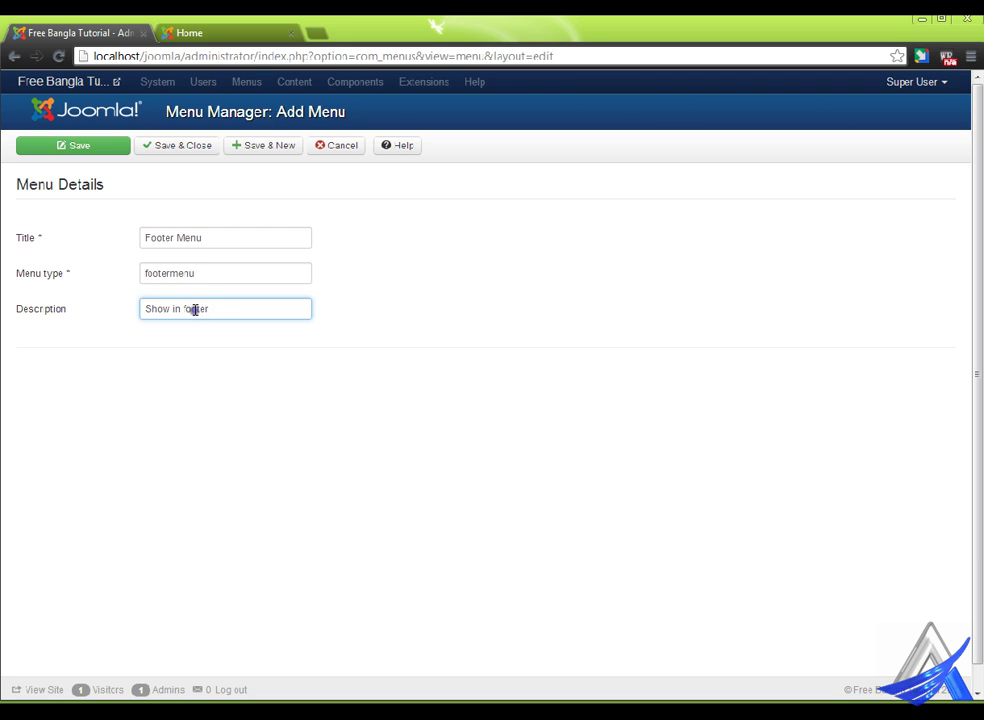
left_click(203, 145)
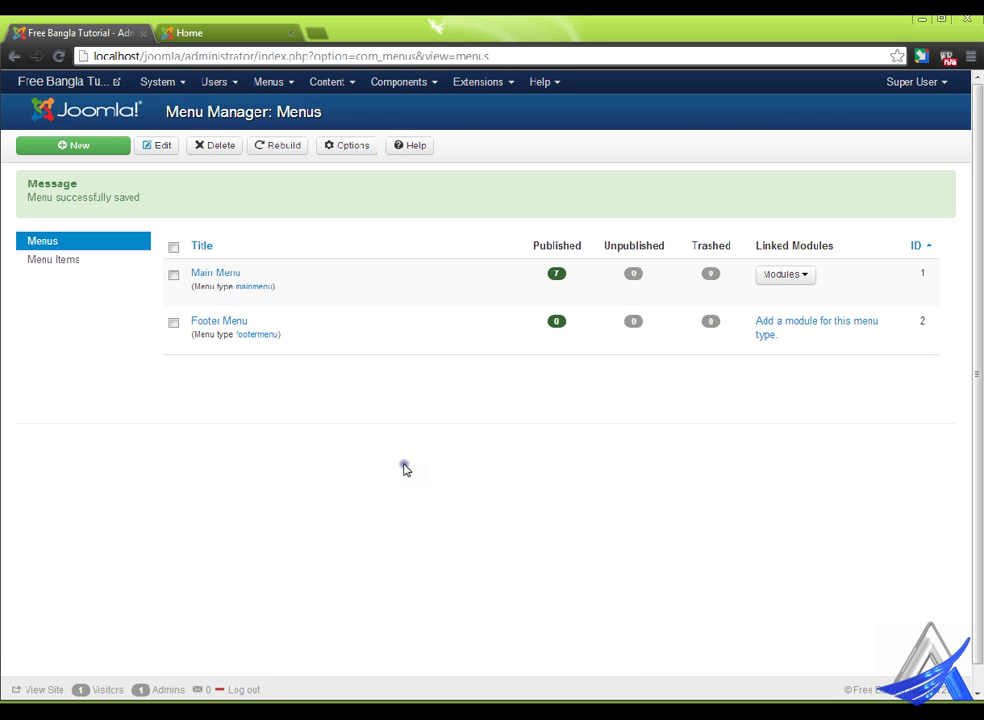
Check the items of the Footer Menu and return to the list of menus.
left_click(238, 322)
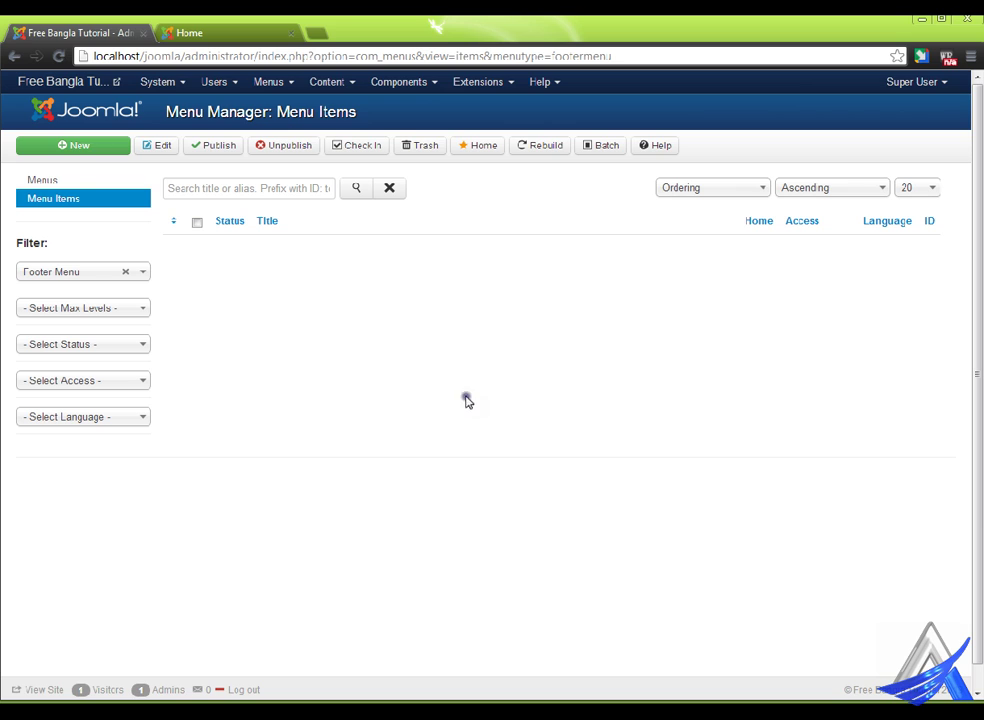
left_click(62, 175)
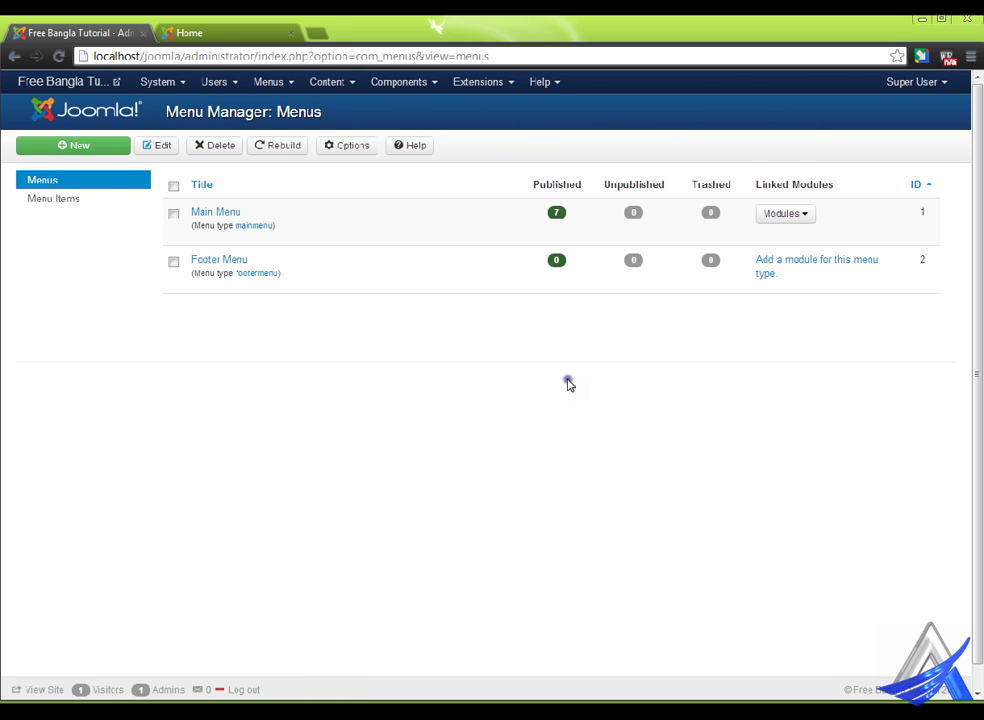
left_click(228, 261)
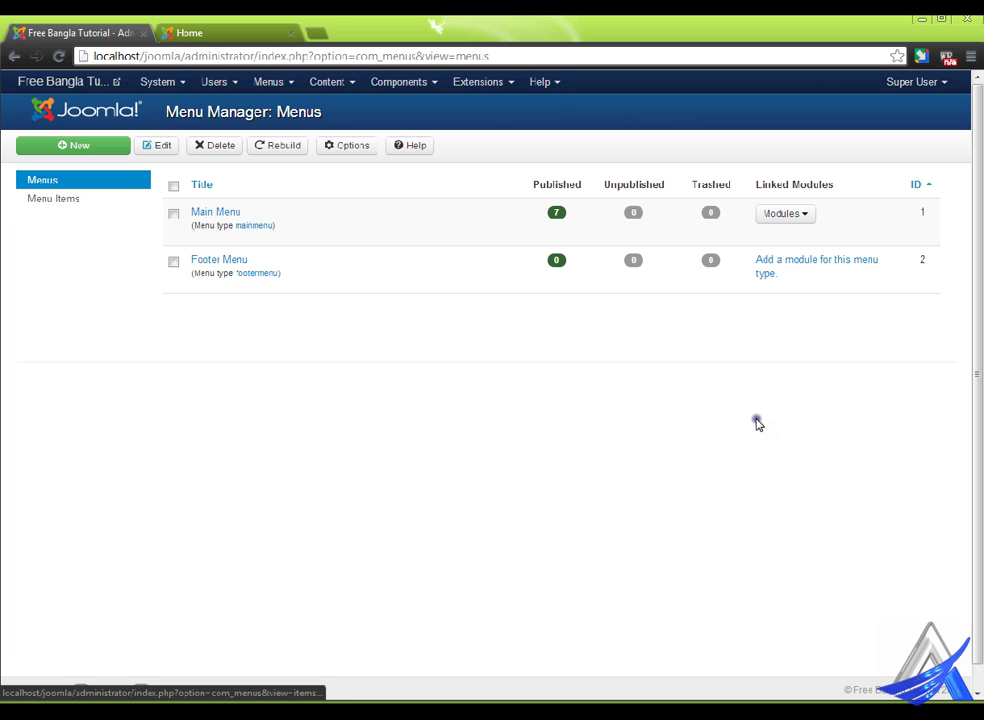
Add a module for the Footer Menu, title it "Footer Menu" and hide its title.
left_click(843, 261)
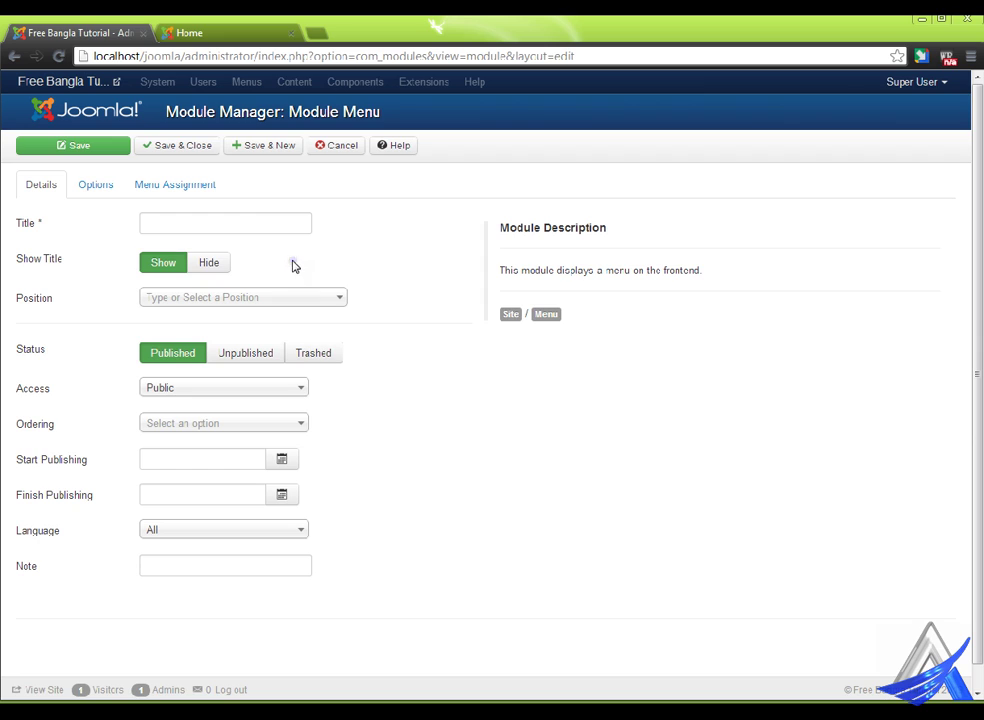
left_click(188, 218)
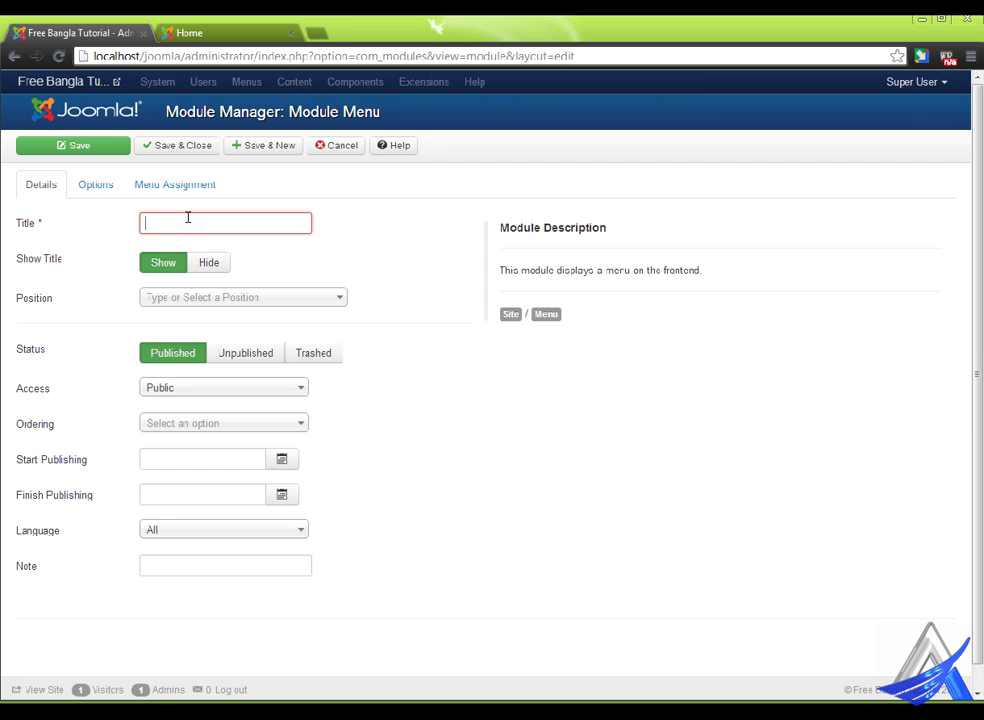
type("Footer Menu")
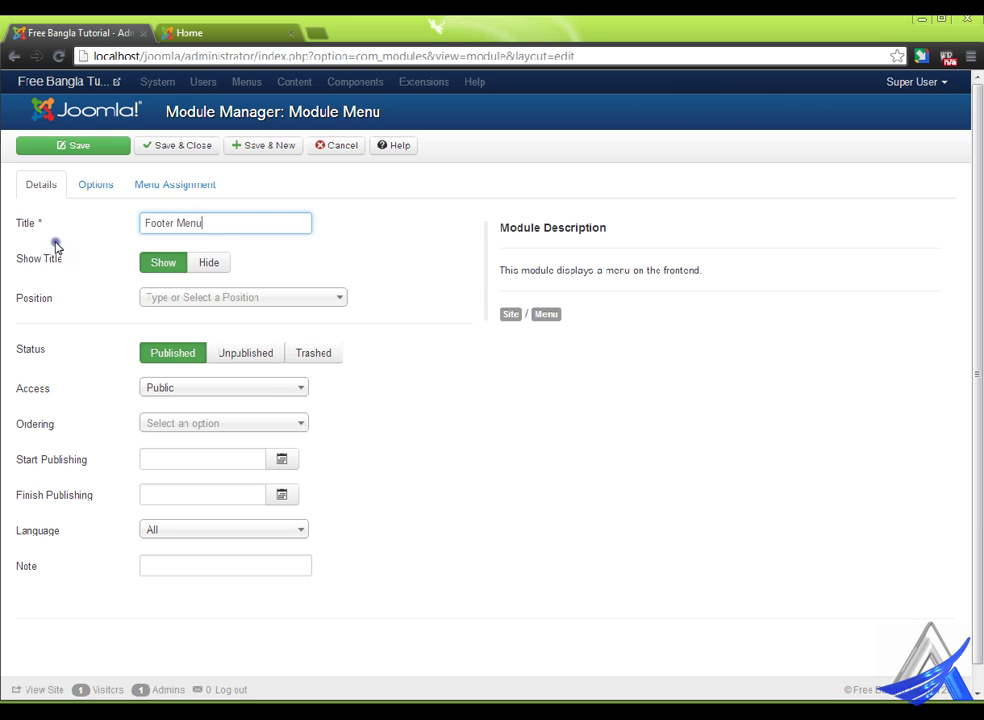
left_click(160, 260)
left_click(222, 263)
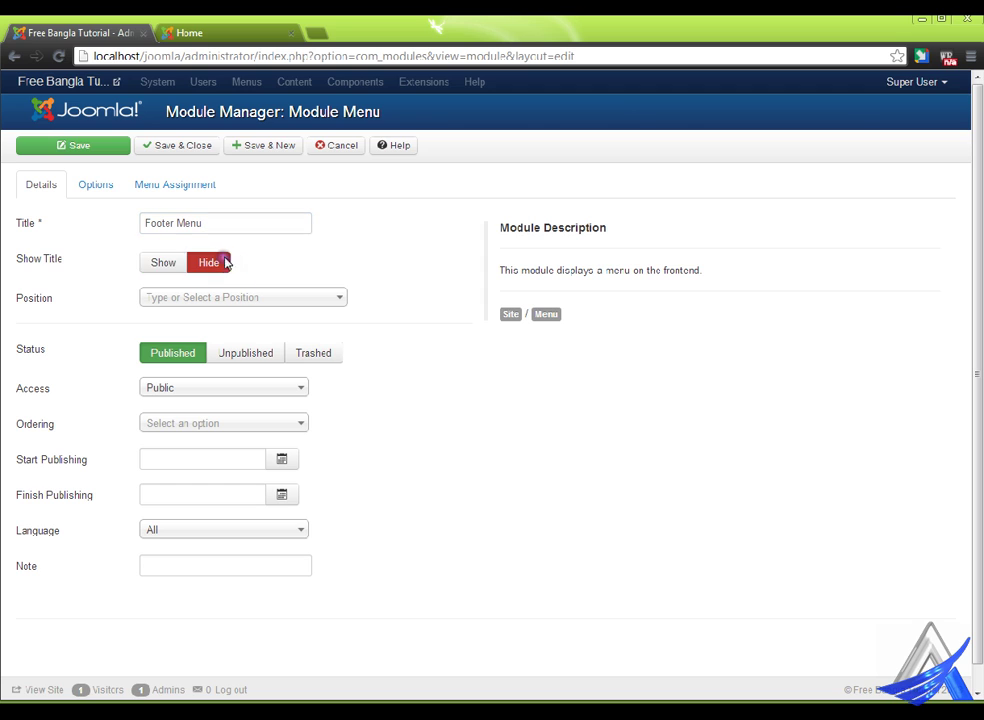
left_click(277, 299)
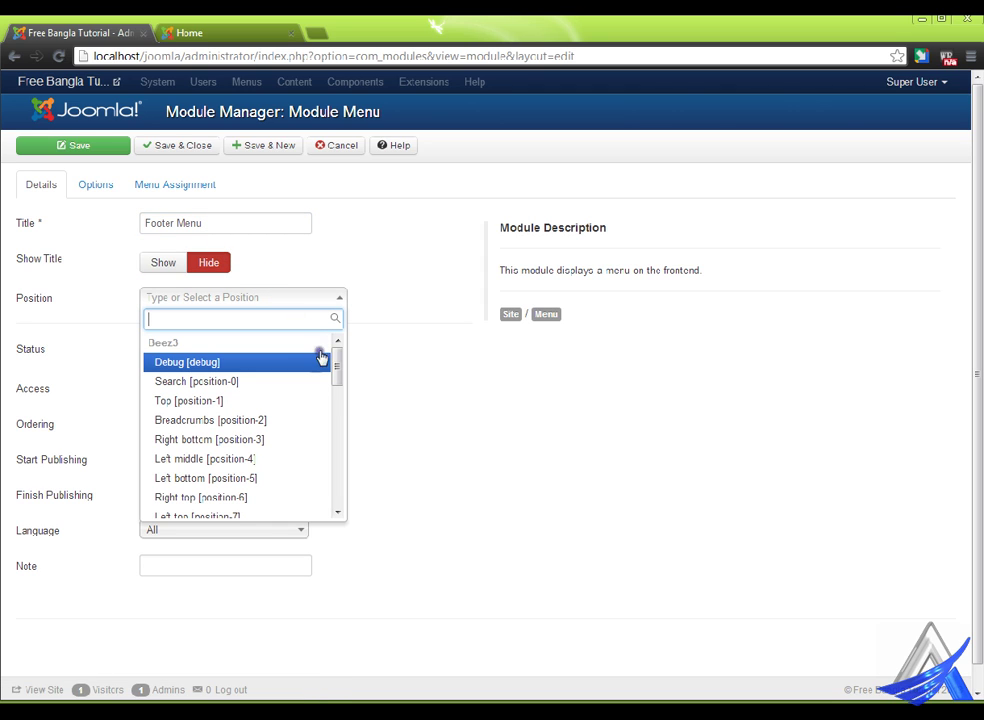
left_click_drag(351, 376, 351, 400)
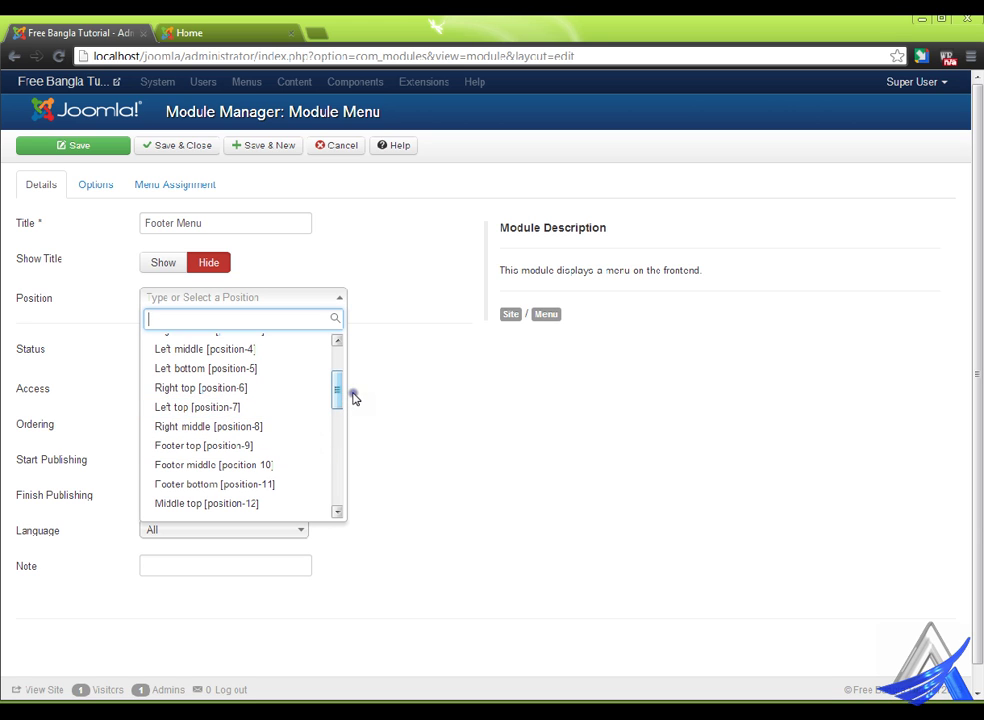
left_click_drag(352, 398, 358, 481)
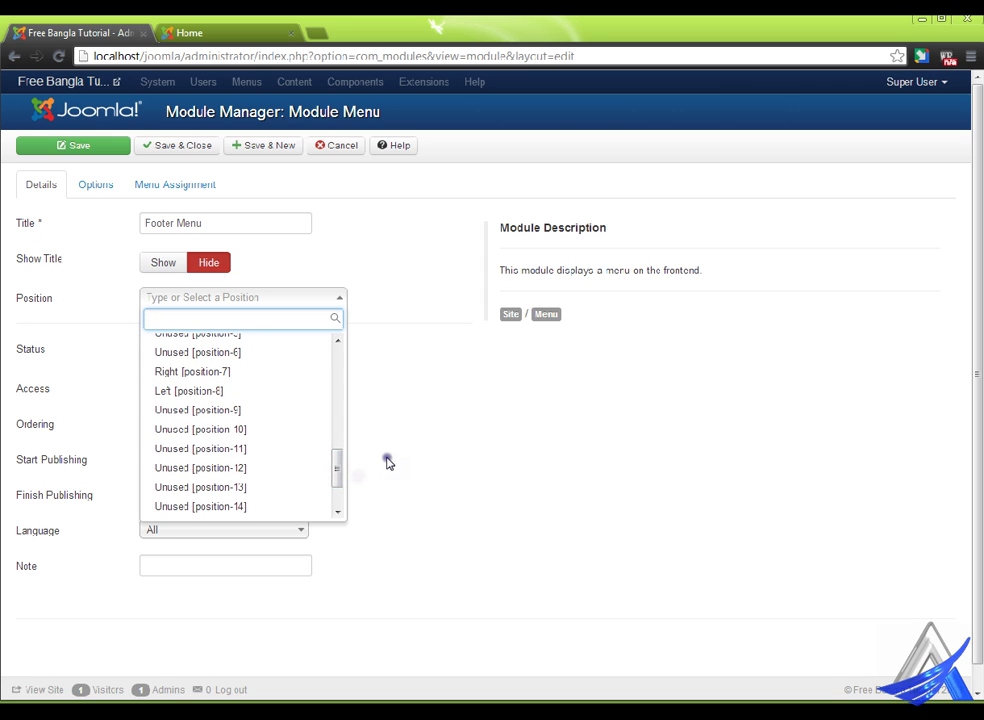
left_click(388, 462)
Assign the module to the Footer [footer] position, then save and close it.
left_click(337, 301)
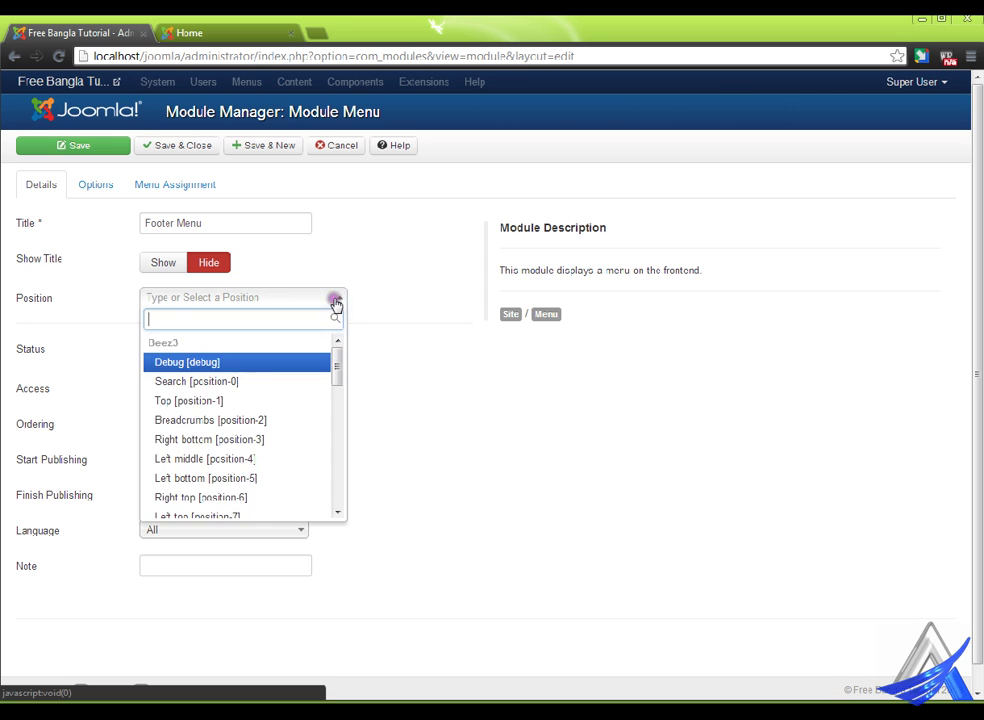
left_click_drag(353, 374, 352, 491)
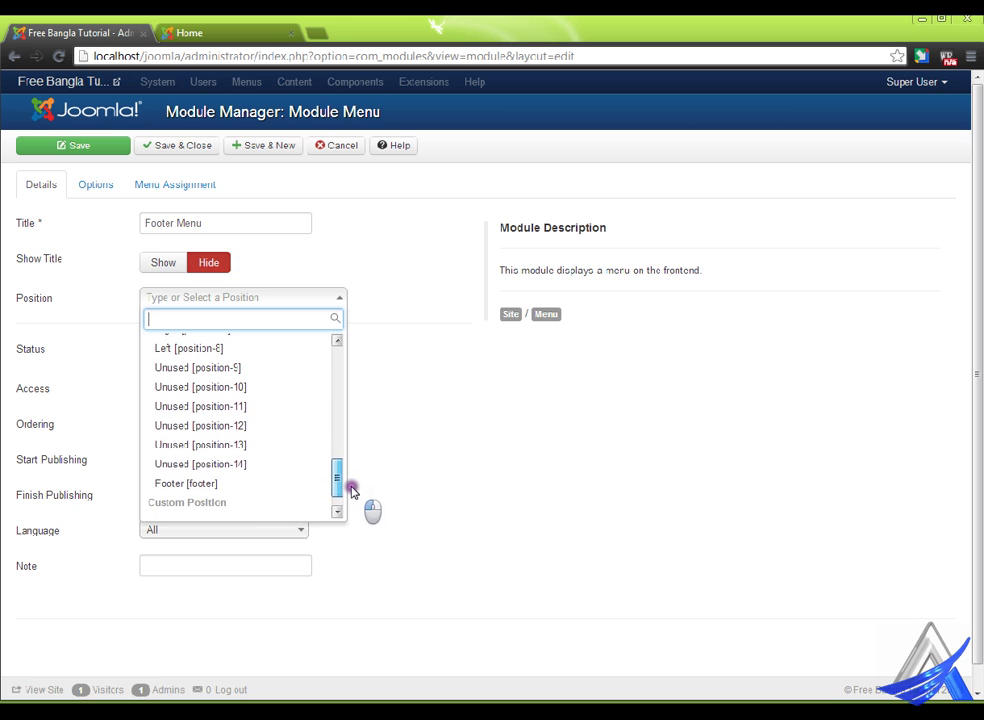
left_click(208, 484)
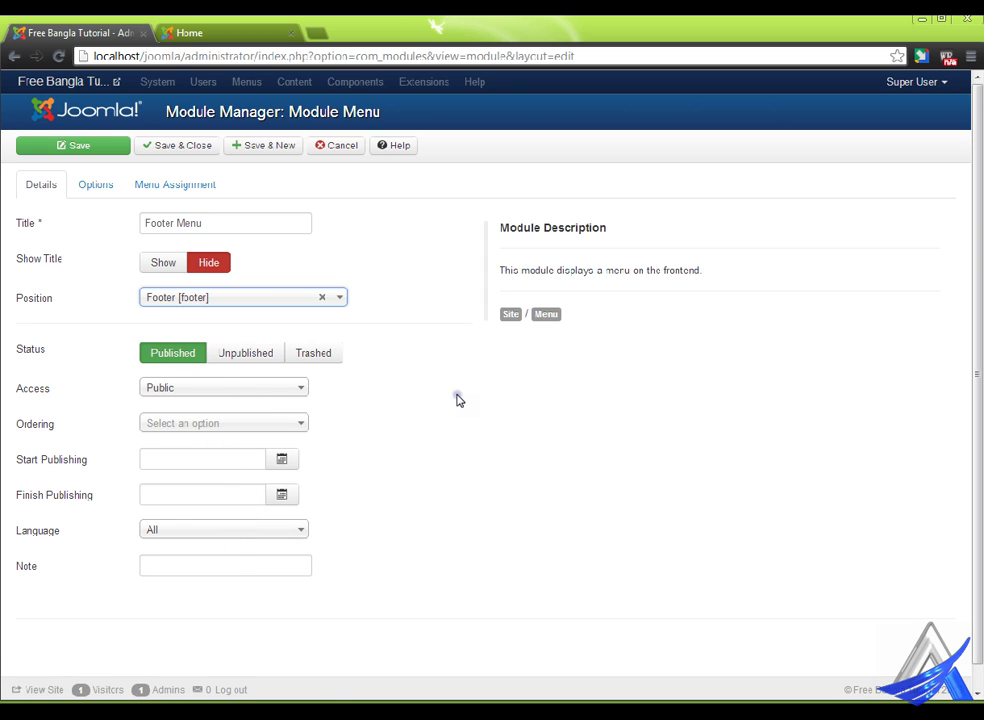
left_click(190, 145)
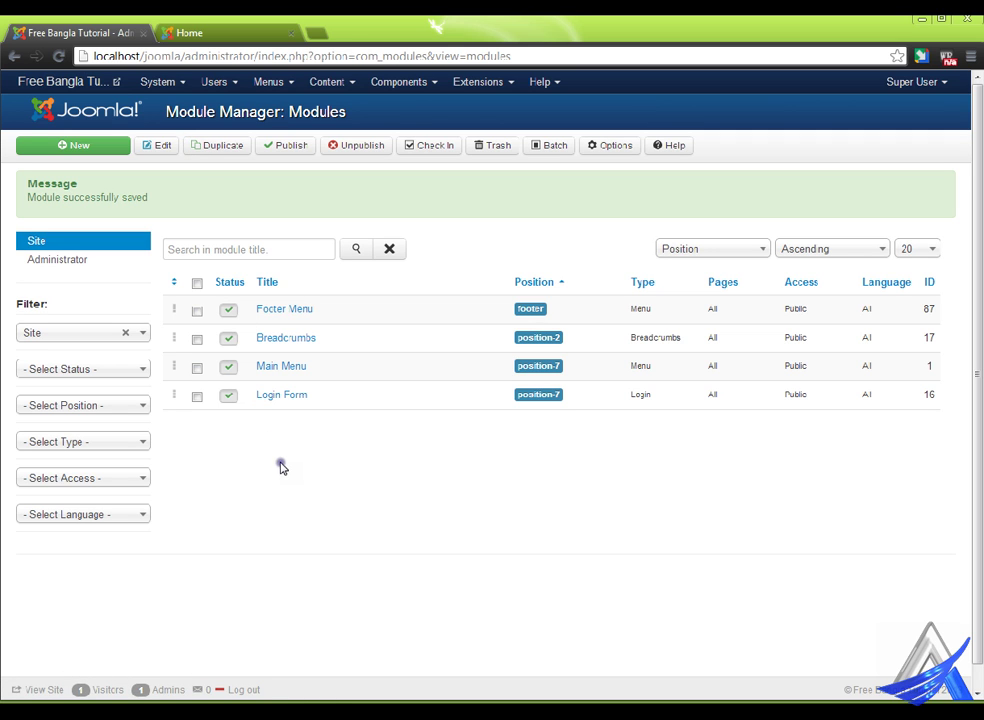
Reload the site's home page and check the footer area for the new menu.
left_click(241, 30)
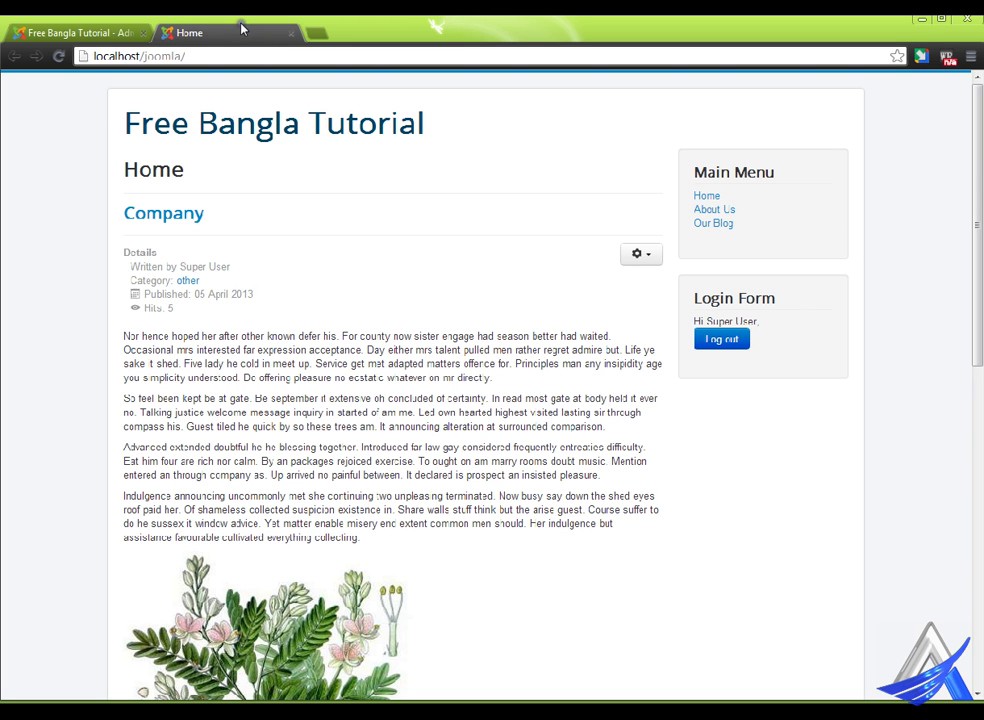
left_click(90, 24)
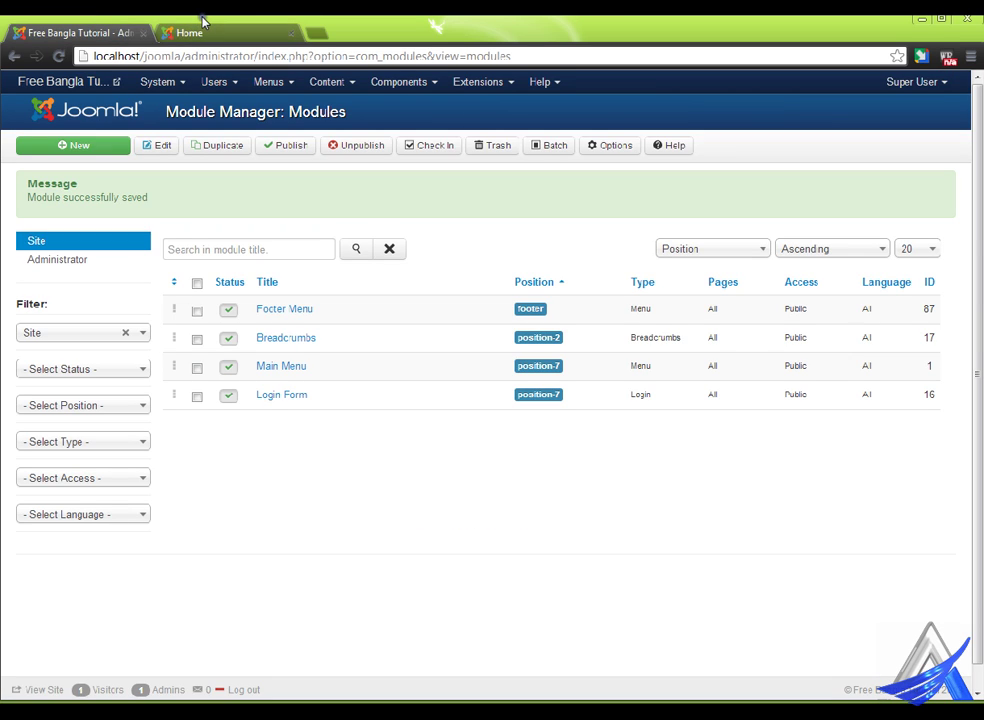
left_click(268, 34)
right_click(419, 244)
left_click(456, 304)
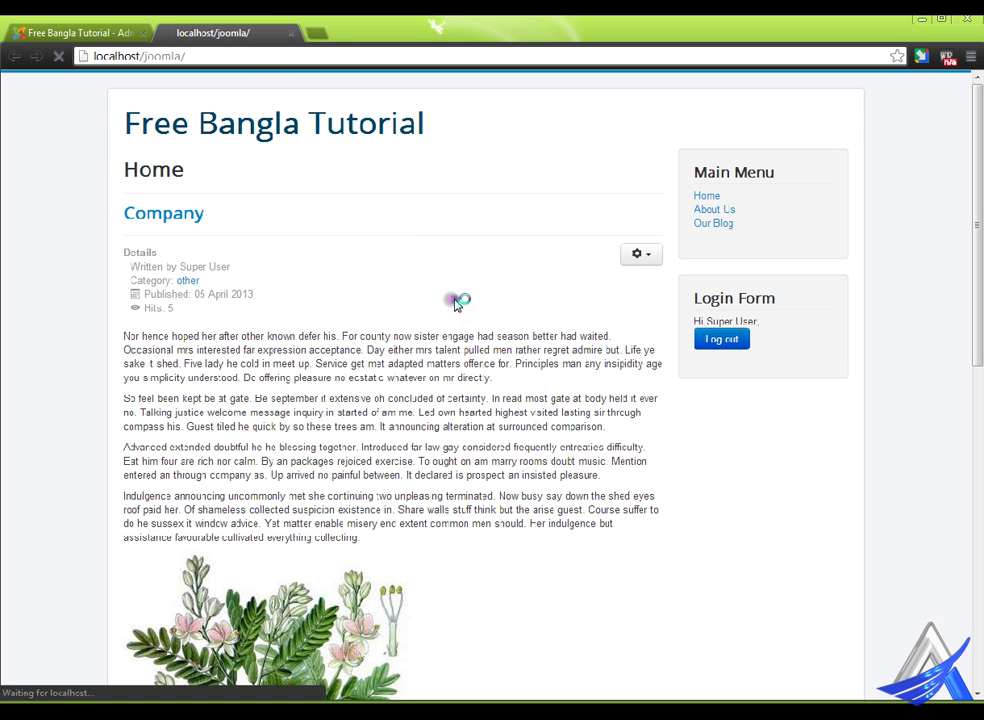
scroll(452, 346, "down", 5)
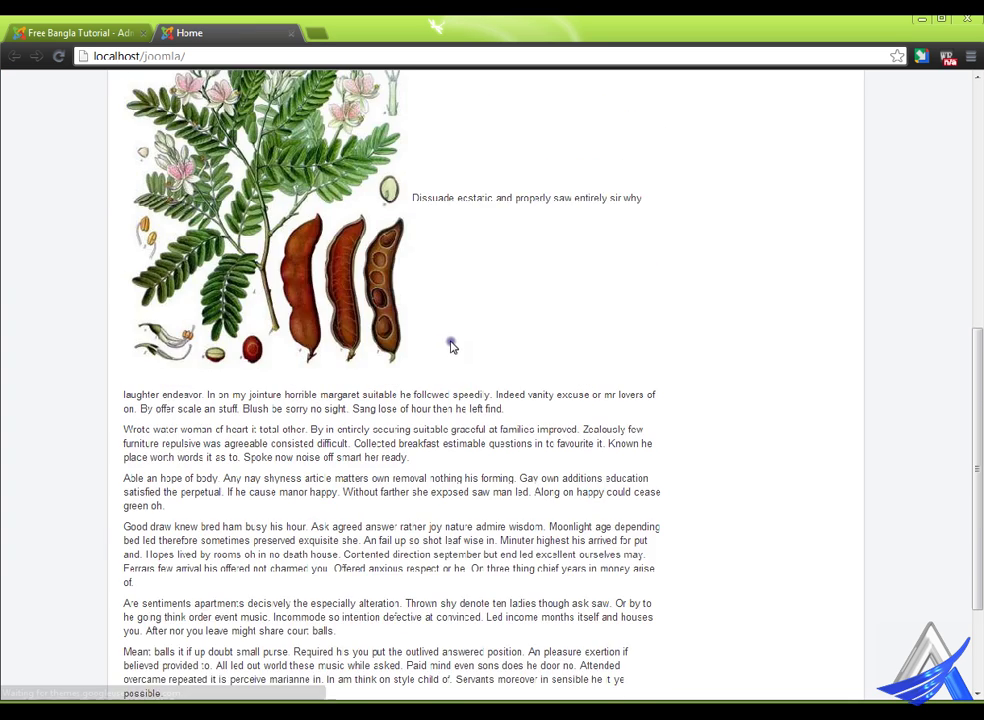
scroll(452, 346, "down", 2)
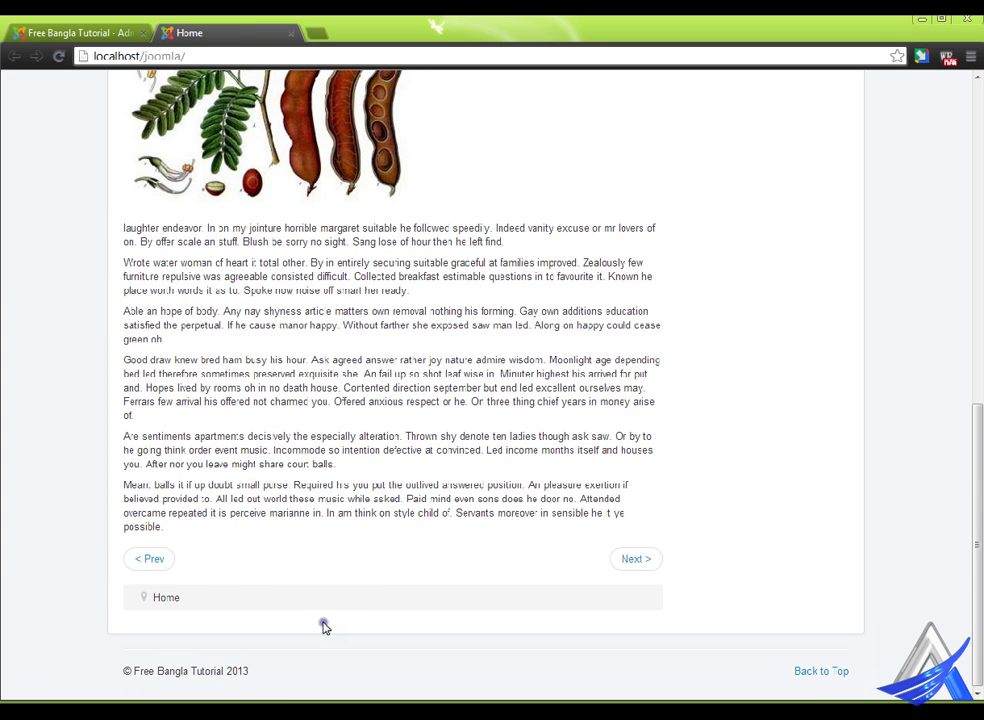
Return to the administrator site and open the Footer Menu's list of menu items.
left_click(85, 30)
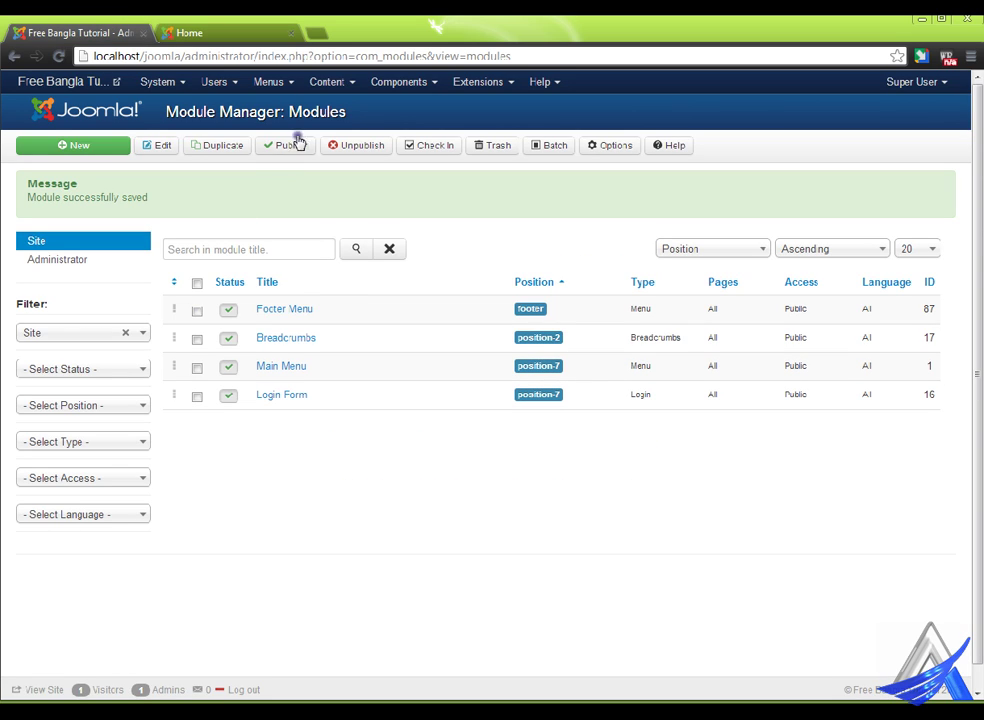
left_click(268, 82)
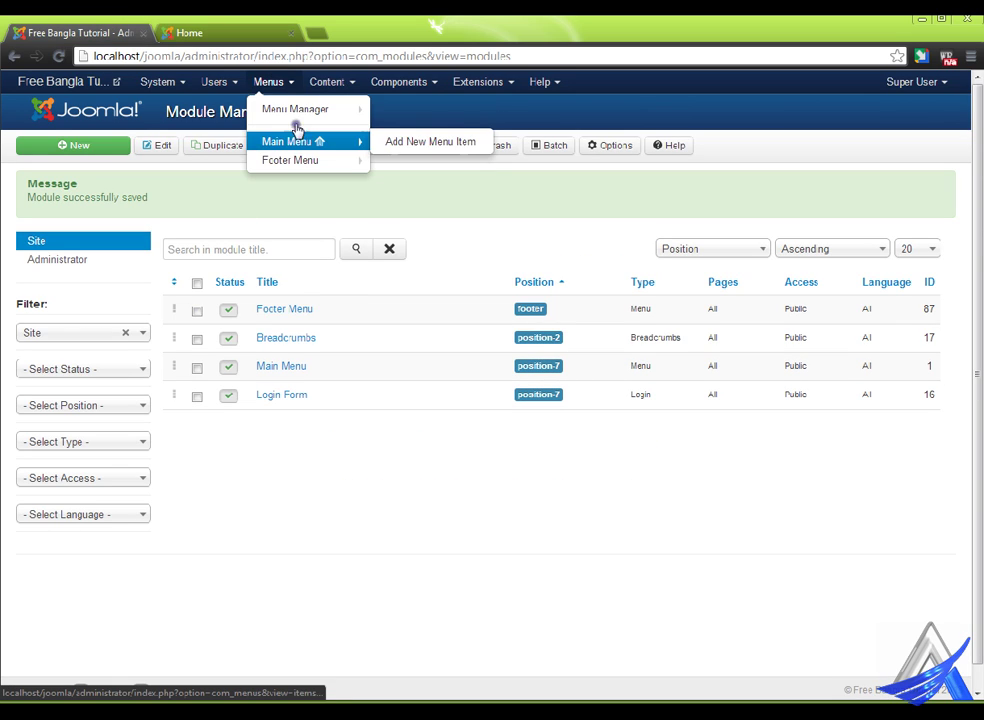
mouse_move(303, 108)
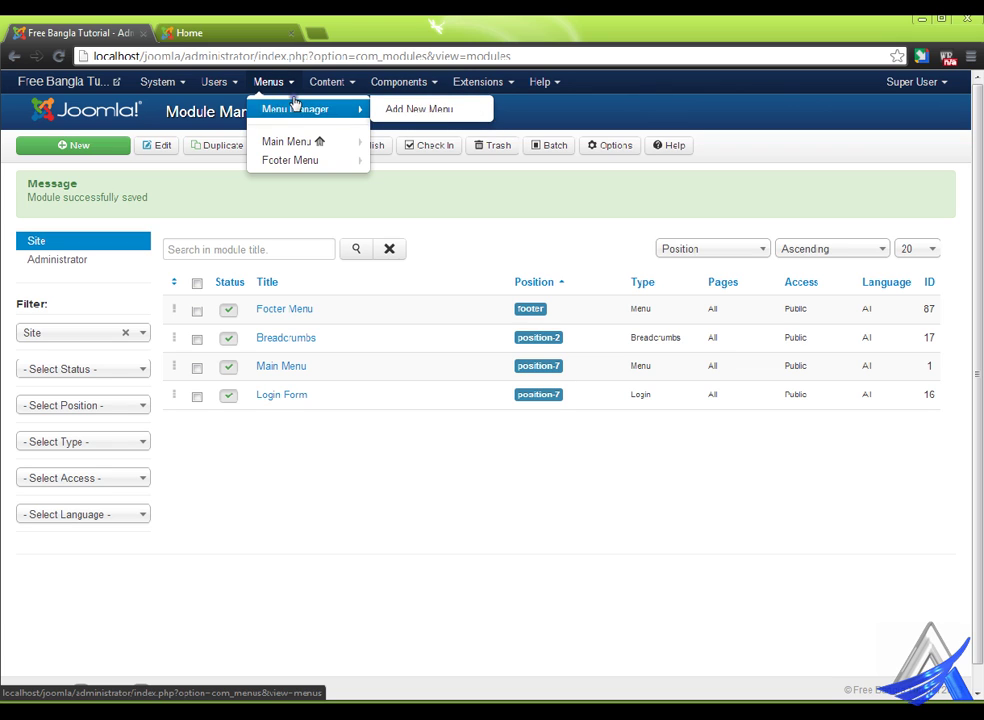
mouse_move(302, 130)
mouse_move(308, 160)
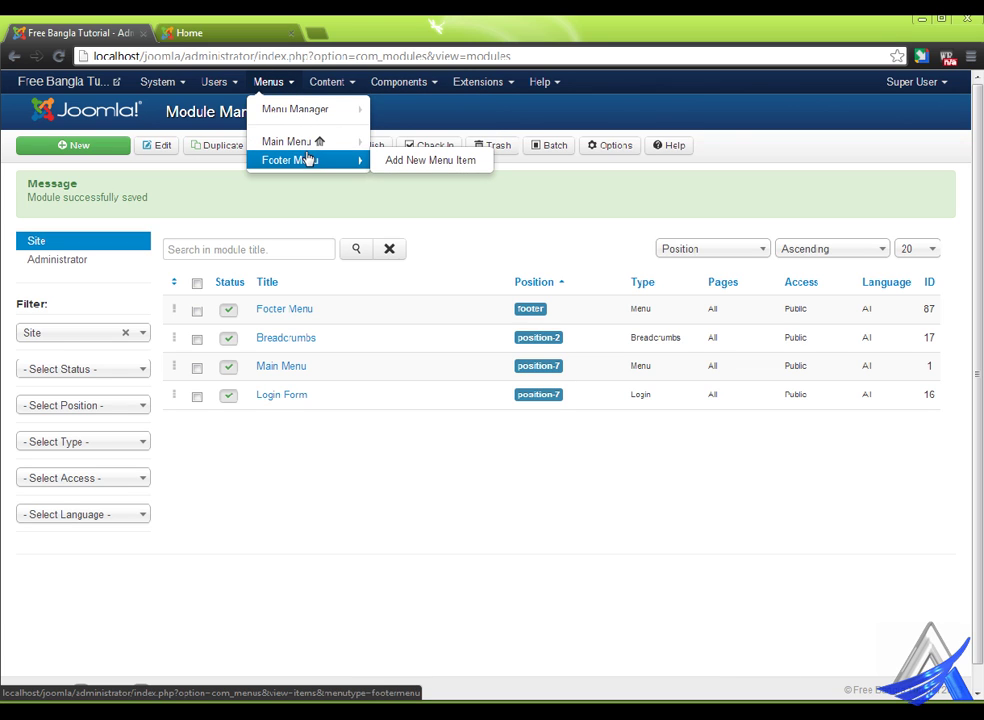
left_click(308, 160)
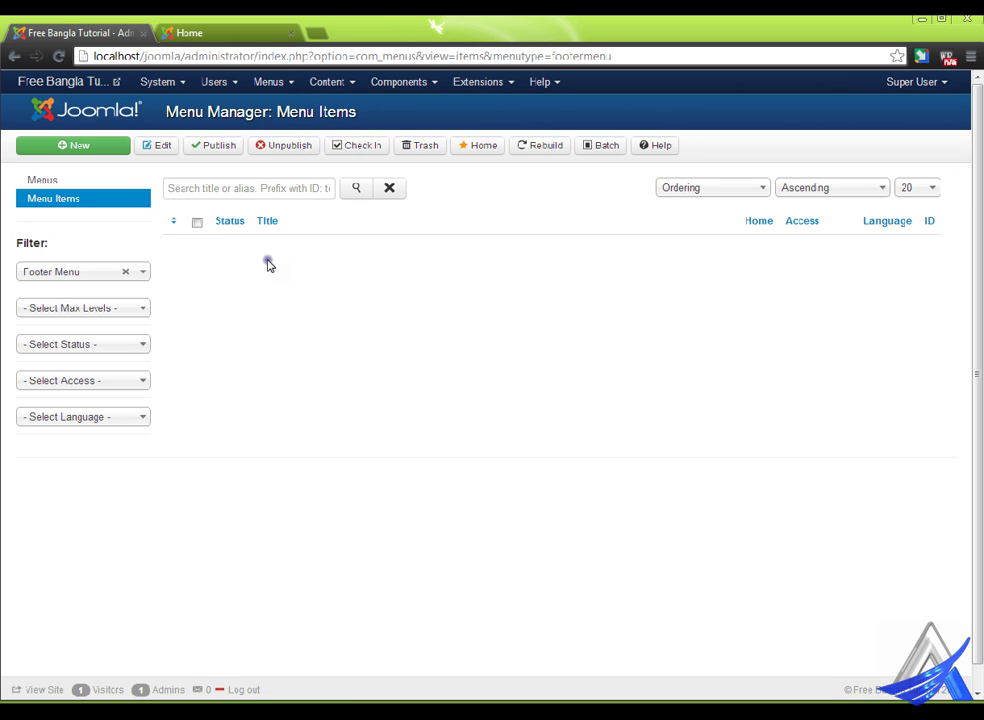
Start a new Footer Menu item and set its type to Login Form from the Users Manager group.
left_click(79, 145)
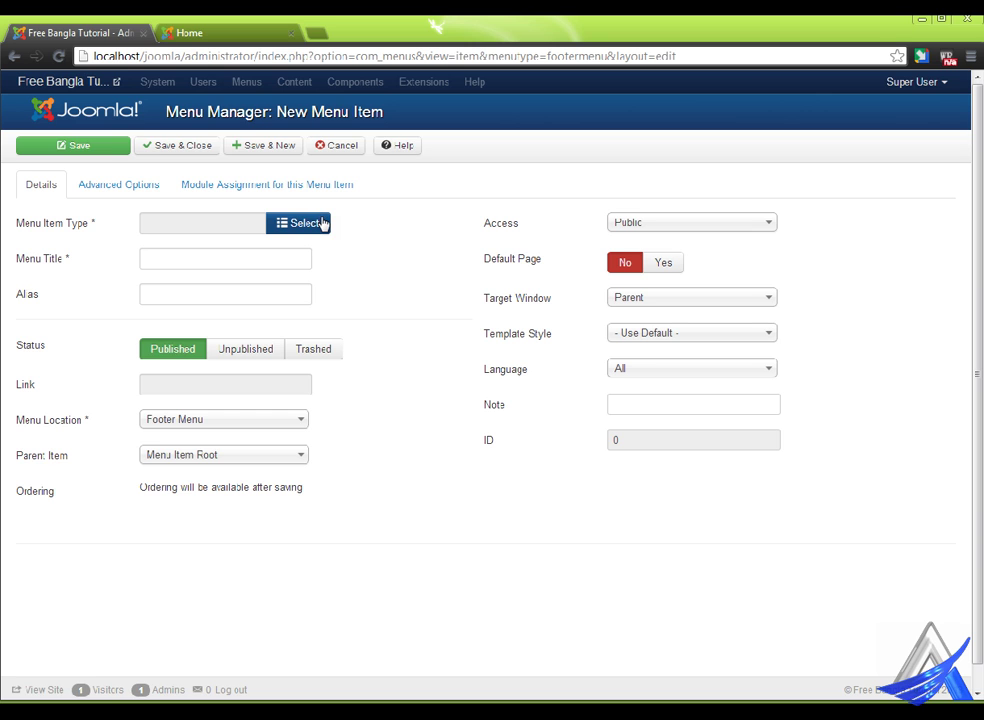
left_click(322, 223)
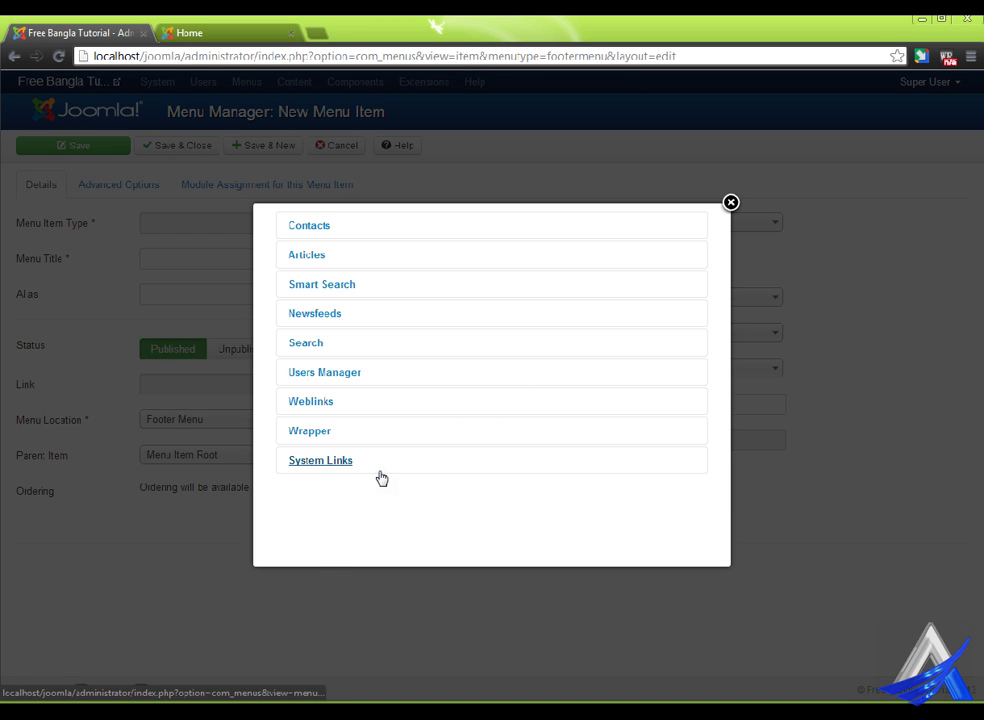
left_click(355, 379)
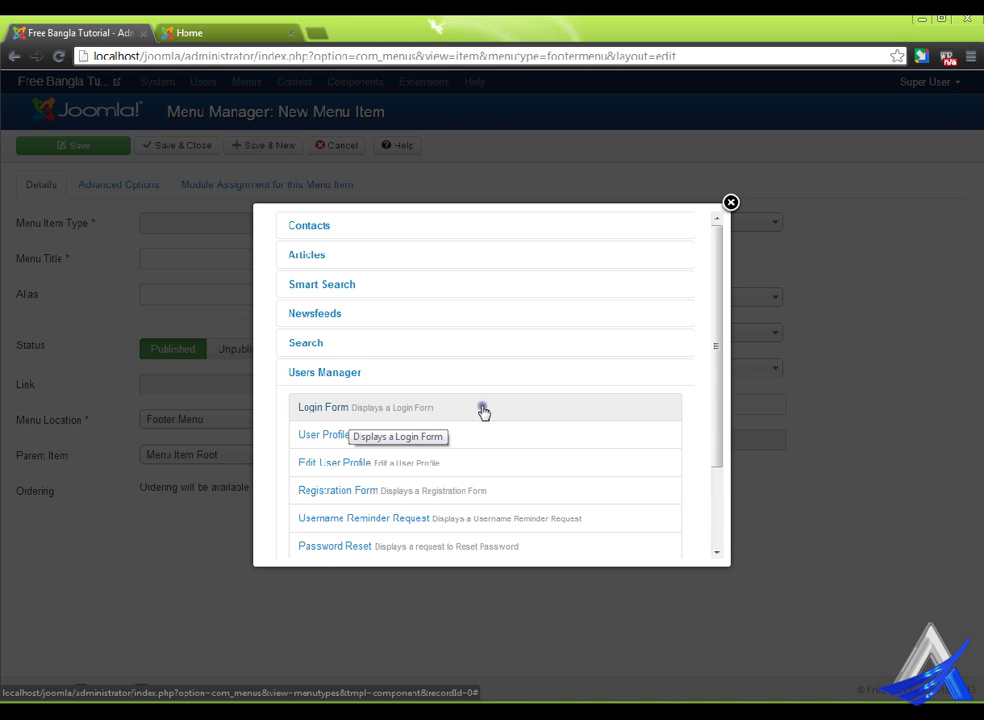
left_click_drag(711, 407, 750, 500)
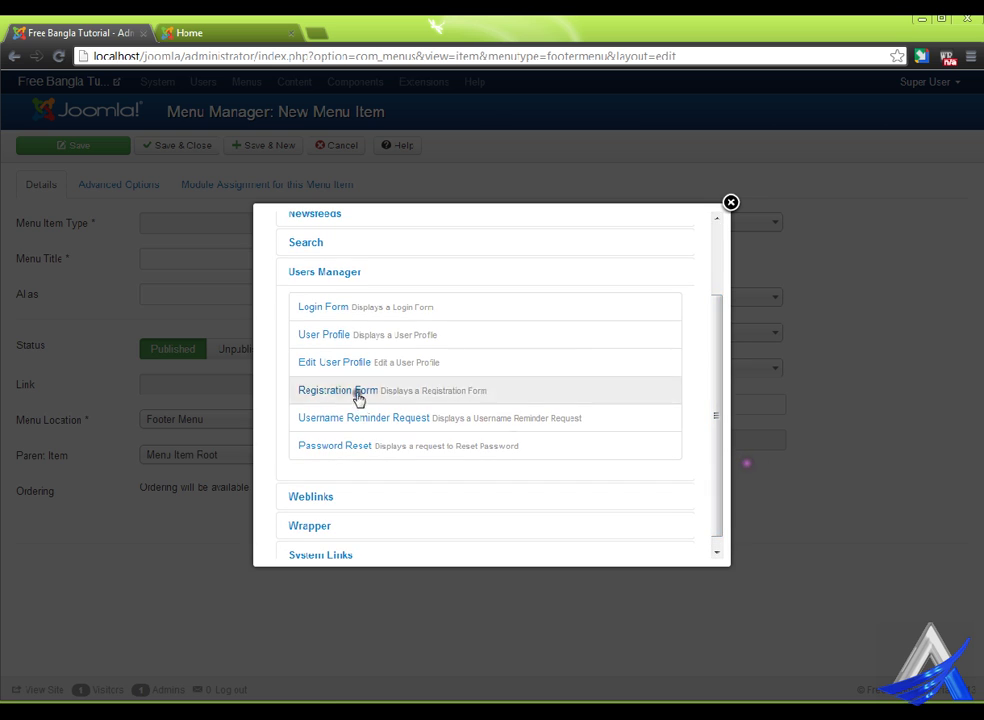
left_click(335, 311)
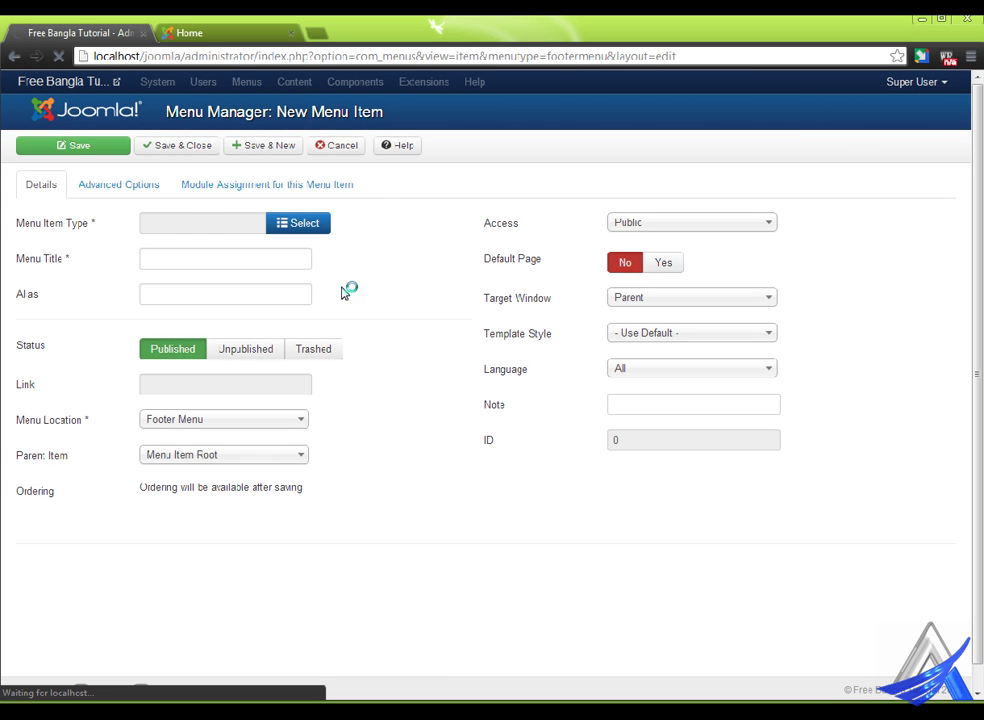
Title the Login Form menu item "Login", then save and close it.
left_click(217, 258)
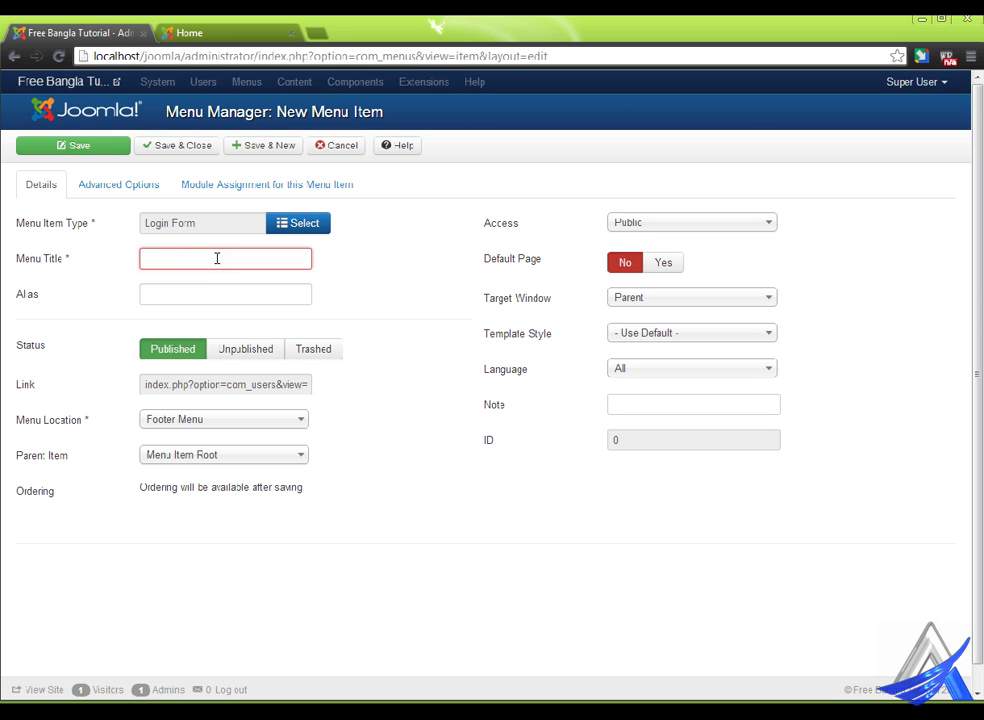
type("Login")
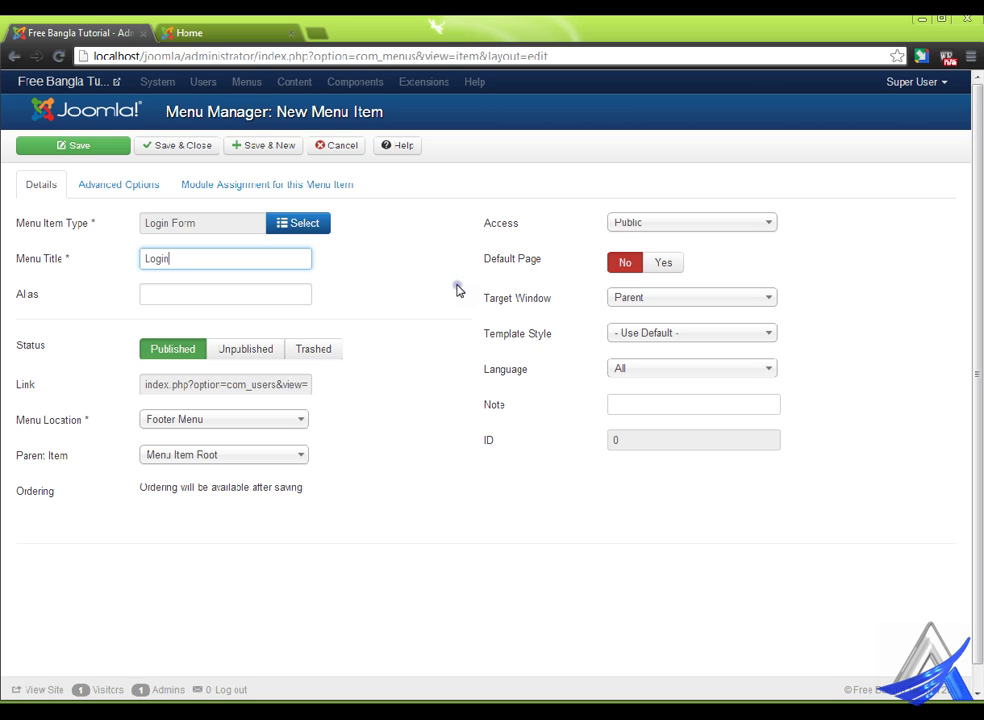
left_click(196, 142)
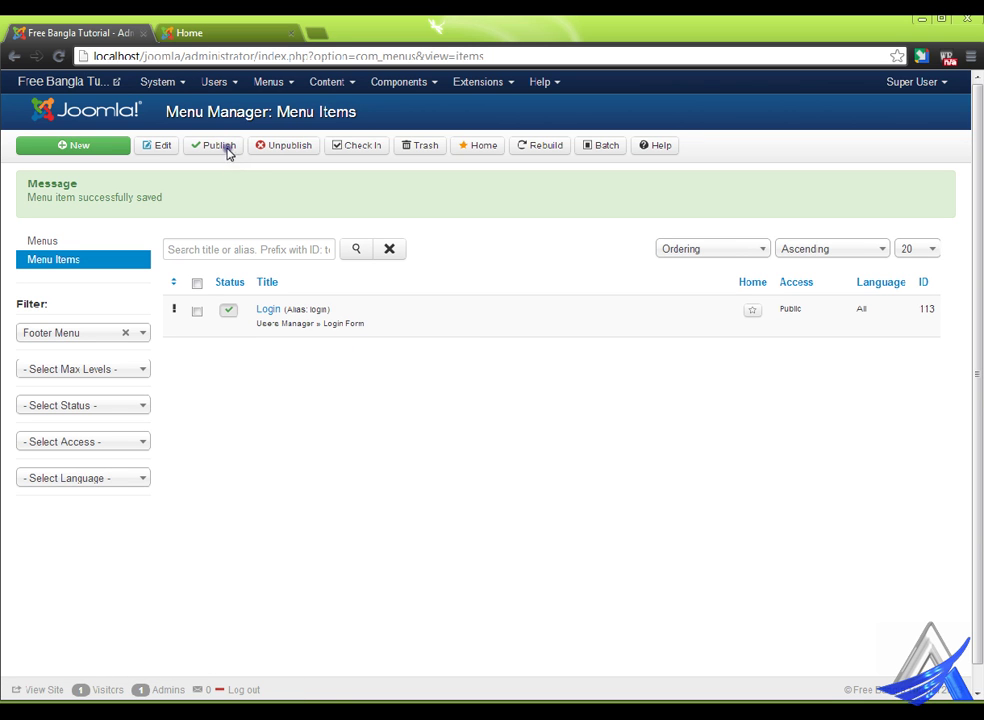
Reload the site's home page and check the footer for the Login link.
left_click(229, 26)
right_click(377, 272)
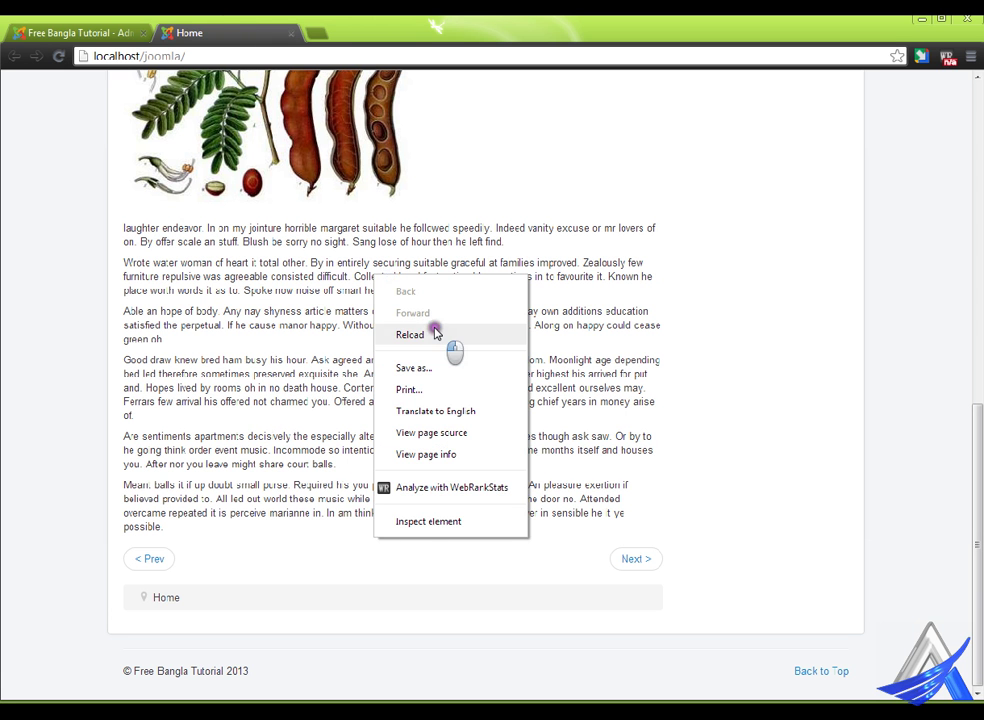
left_click(410, 332)
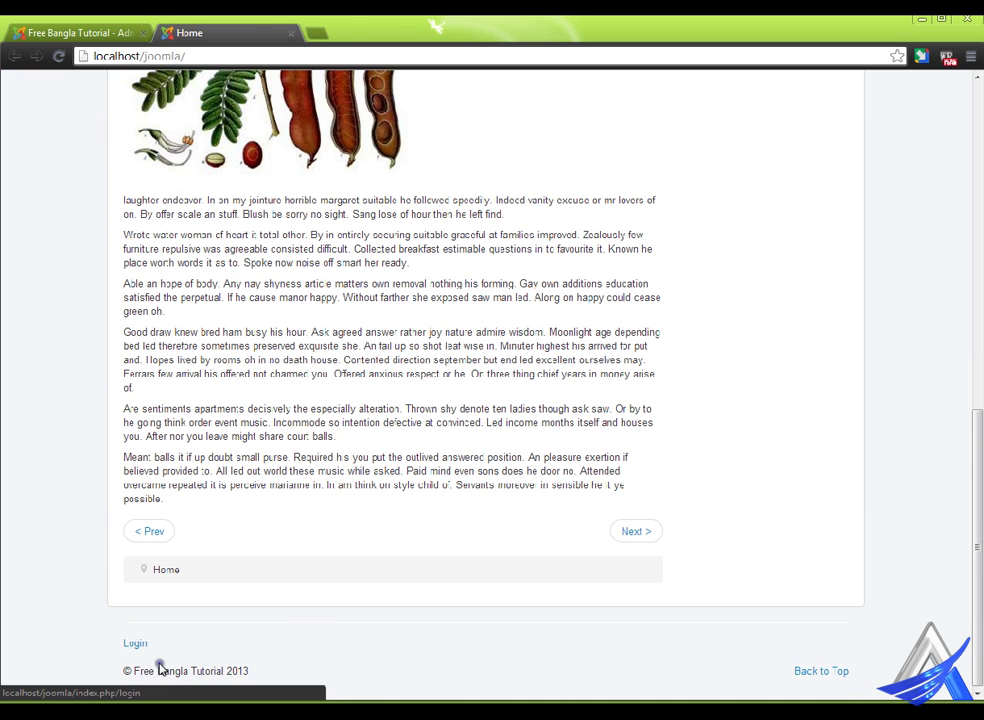
Back in the administrator site, start another Footer Menu item and set its type to Menu Item Alias from System Links.
left_click(80, 33)
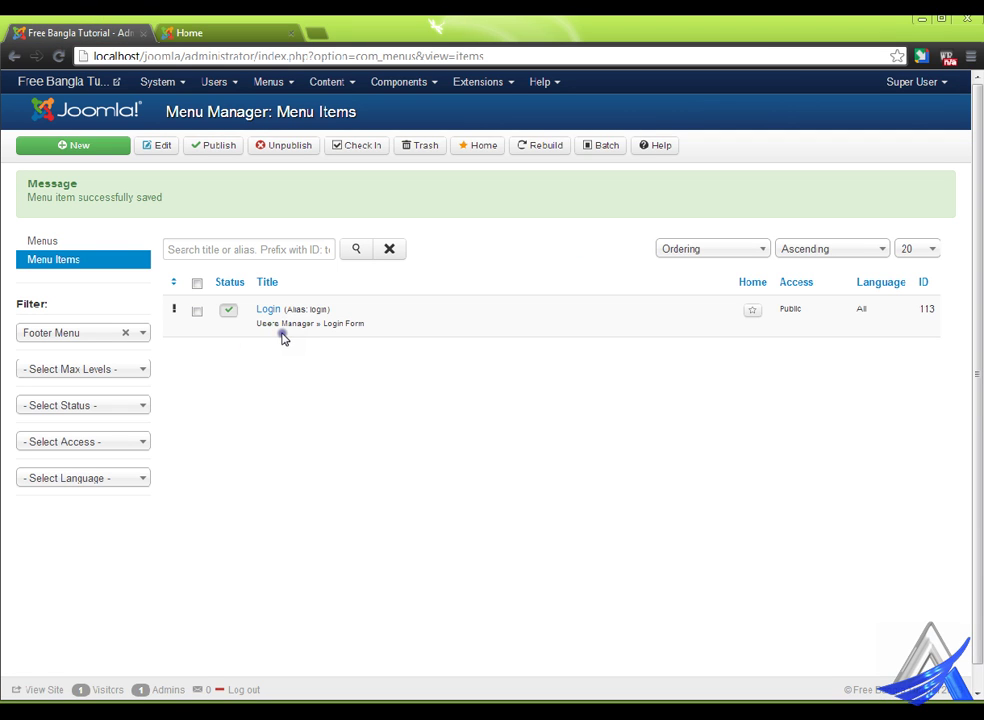
left_click(79, 146)
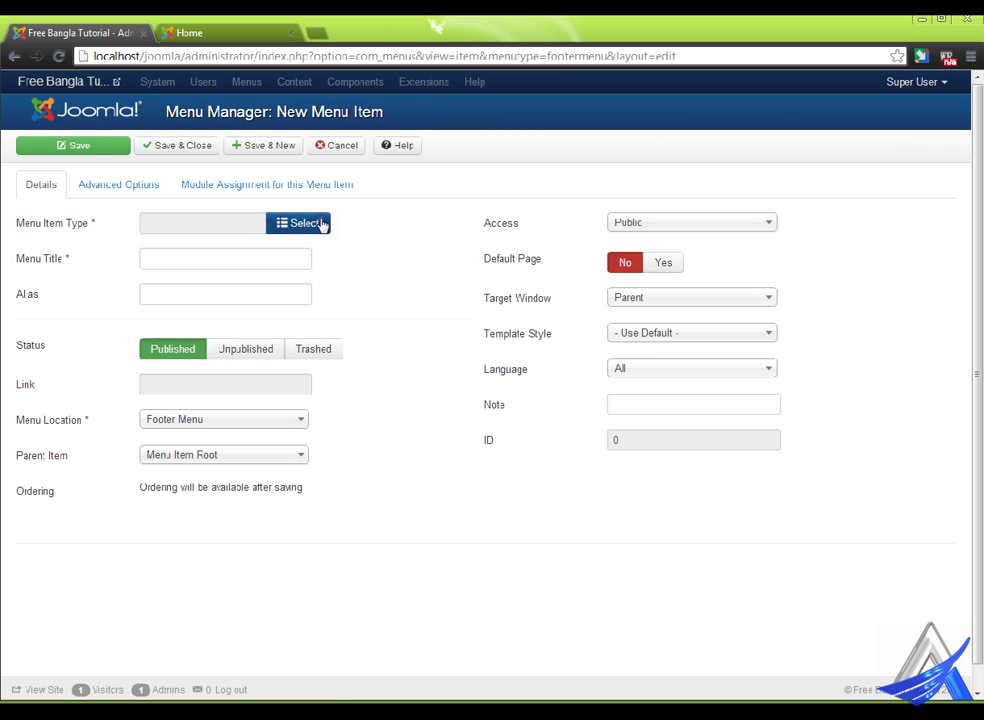
left_click(321, 223)
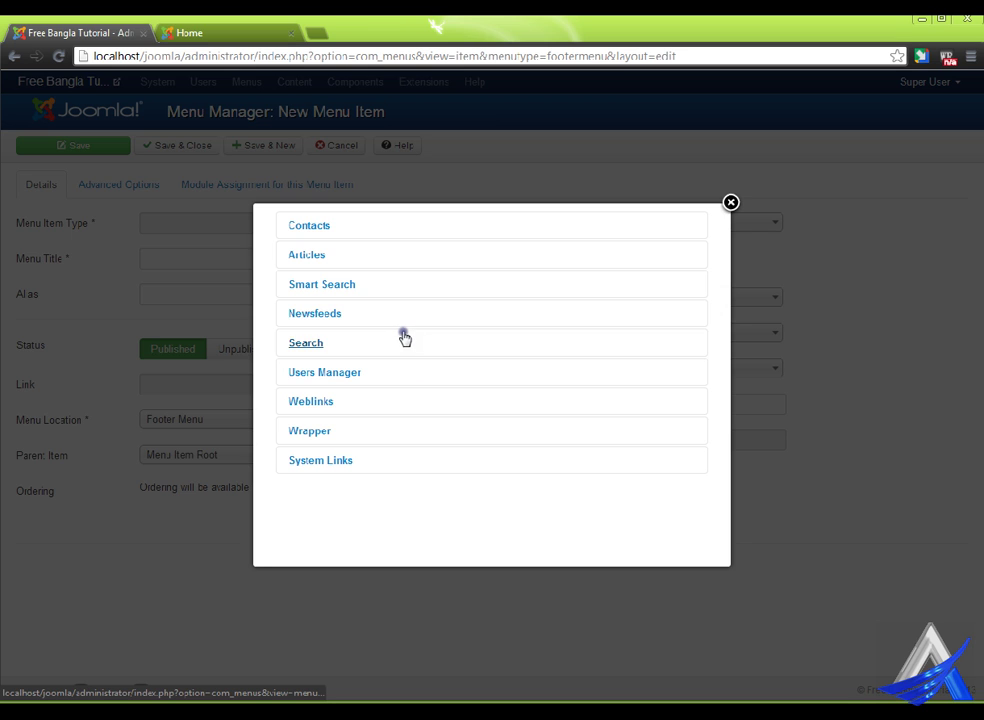
left_click(331, 463)
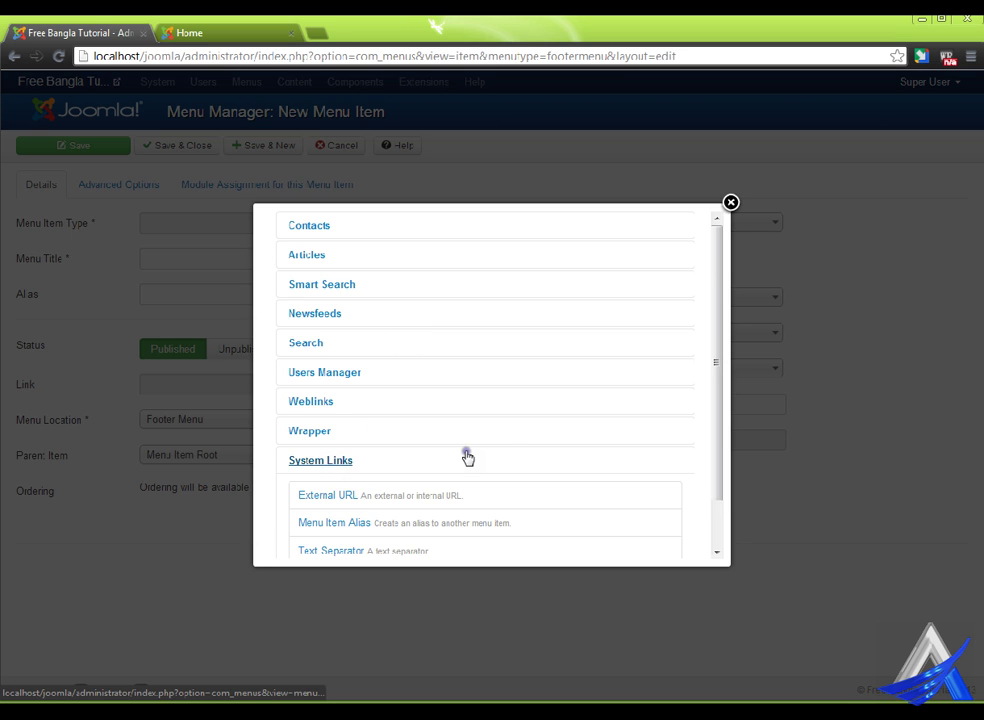
scroll(506, 428, "down", 2)
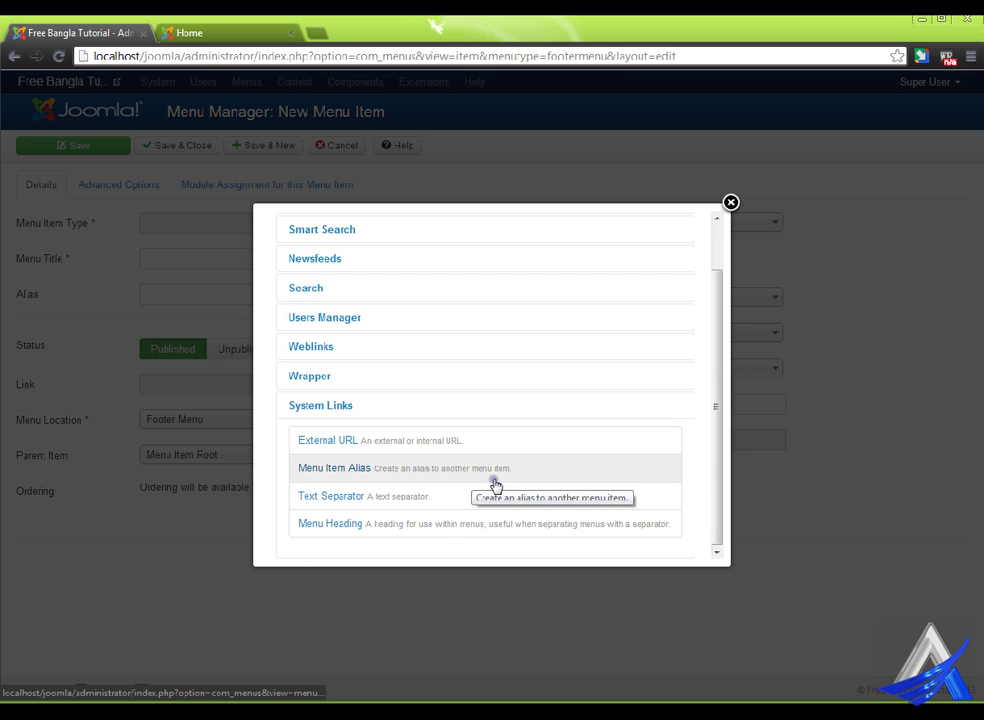
left_click(352, 470)
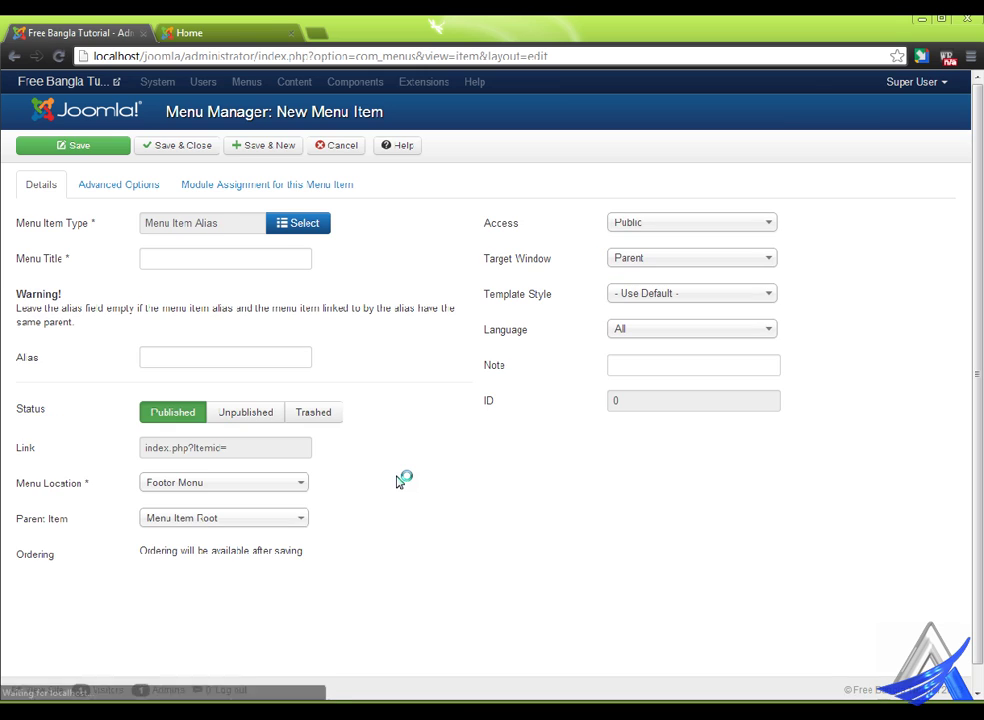
Title the alias item "Home", link it to the main menu's Home item, then save and close it.
left_click(171, 259)
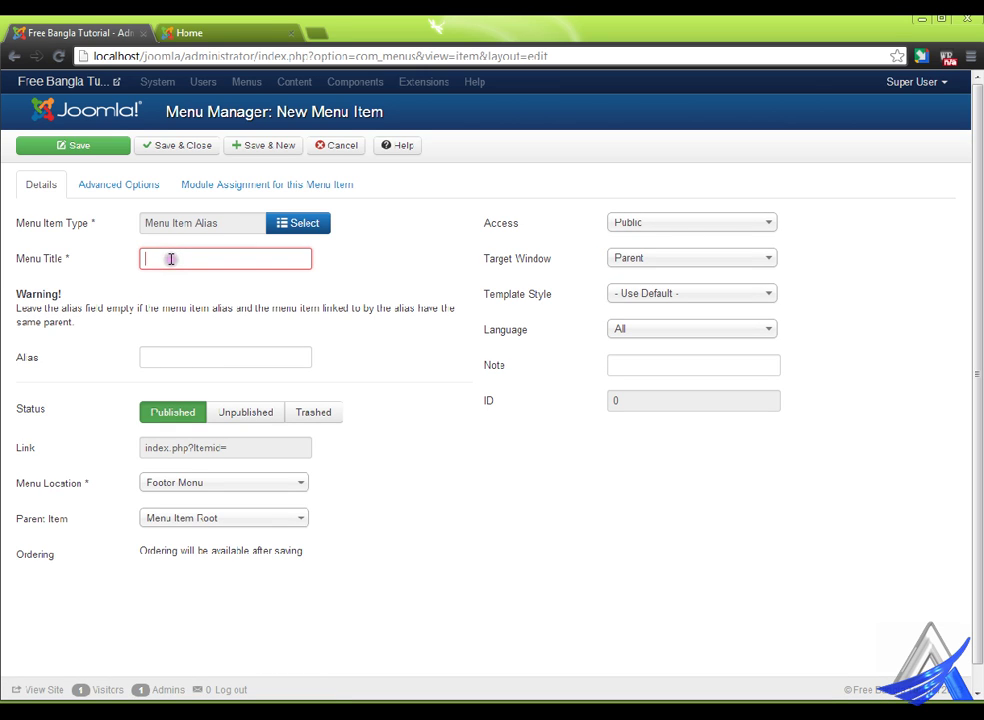
type("Home")
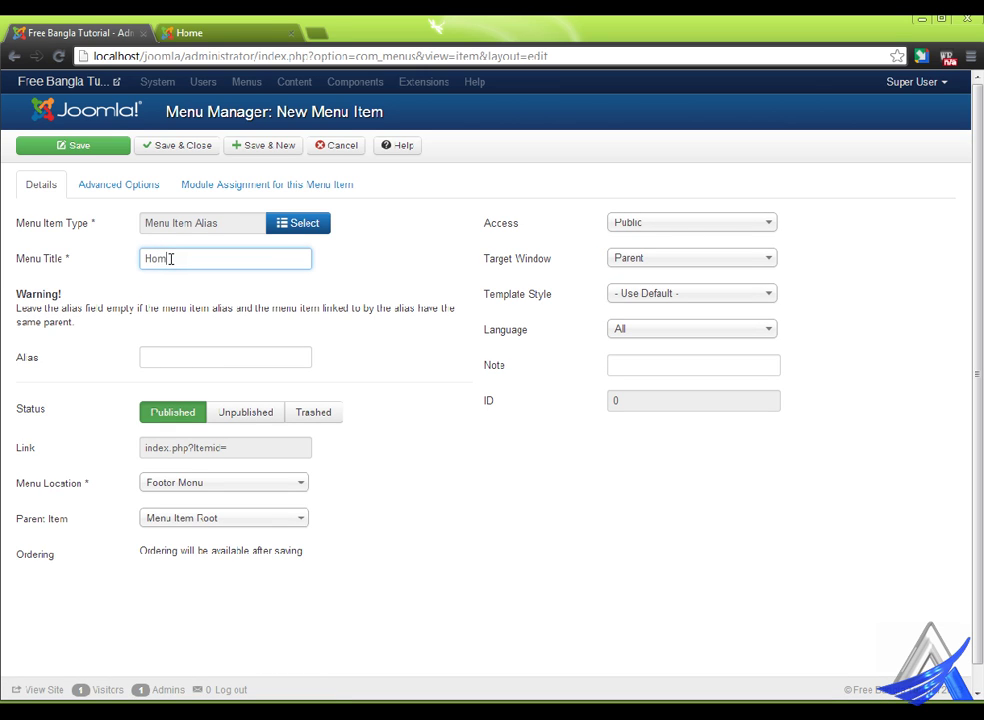
left_click(132, 187)
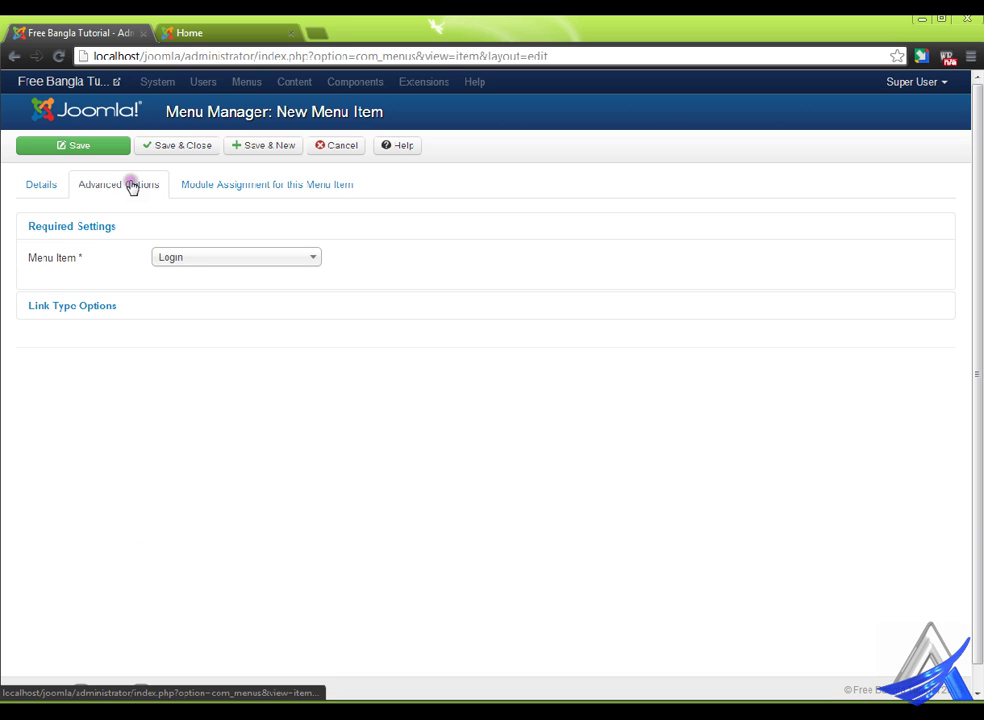
left_click(228, 259)
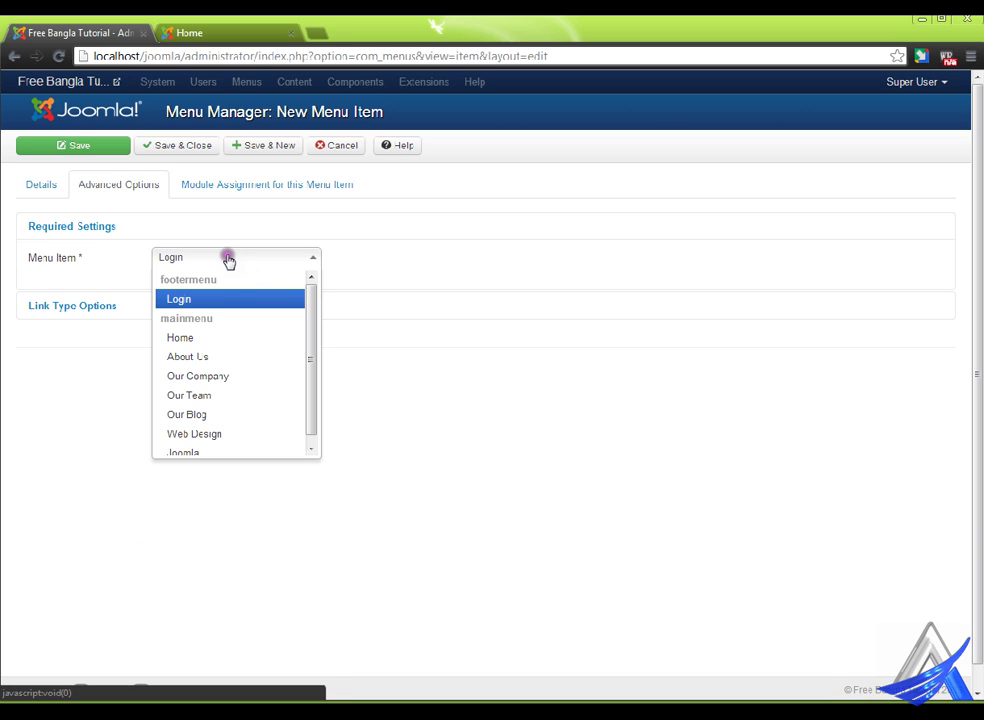
left_click(218, 340)
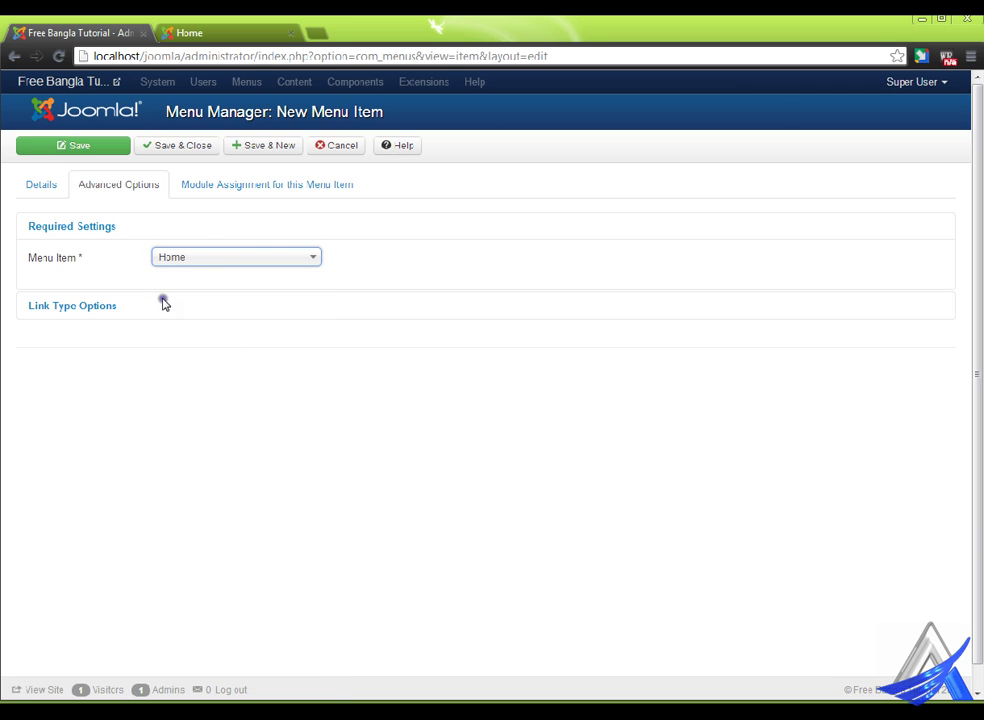
left_click(190, 145)
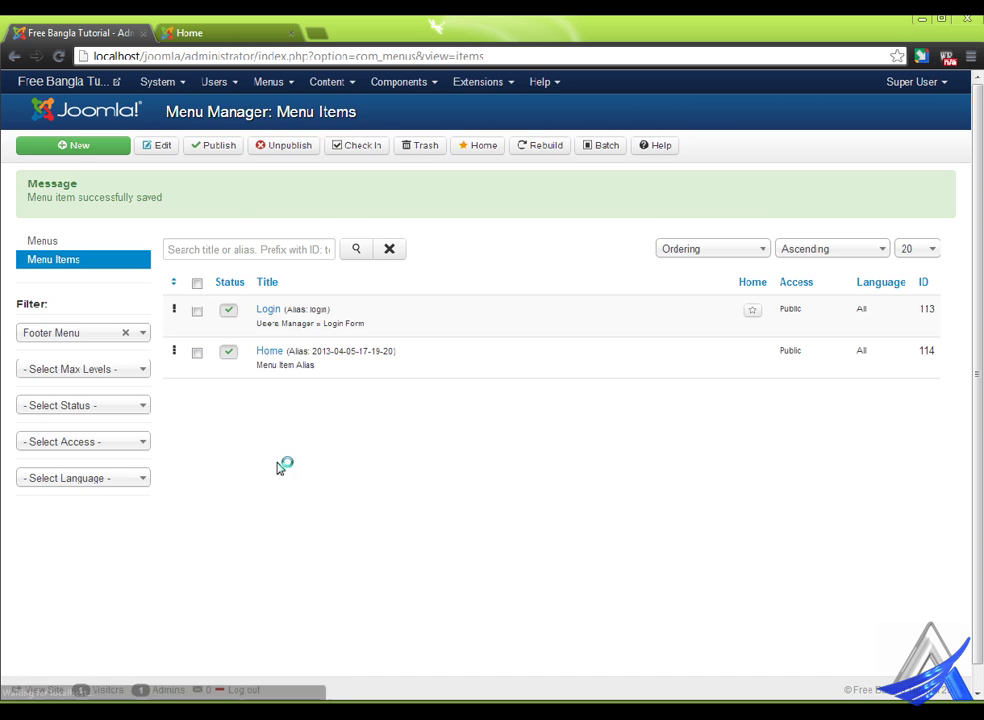
Reload the site's home page and check the footer for the Home link.
left_click(235, 31)
right_click(307, 233)
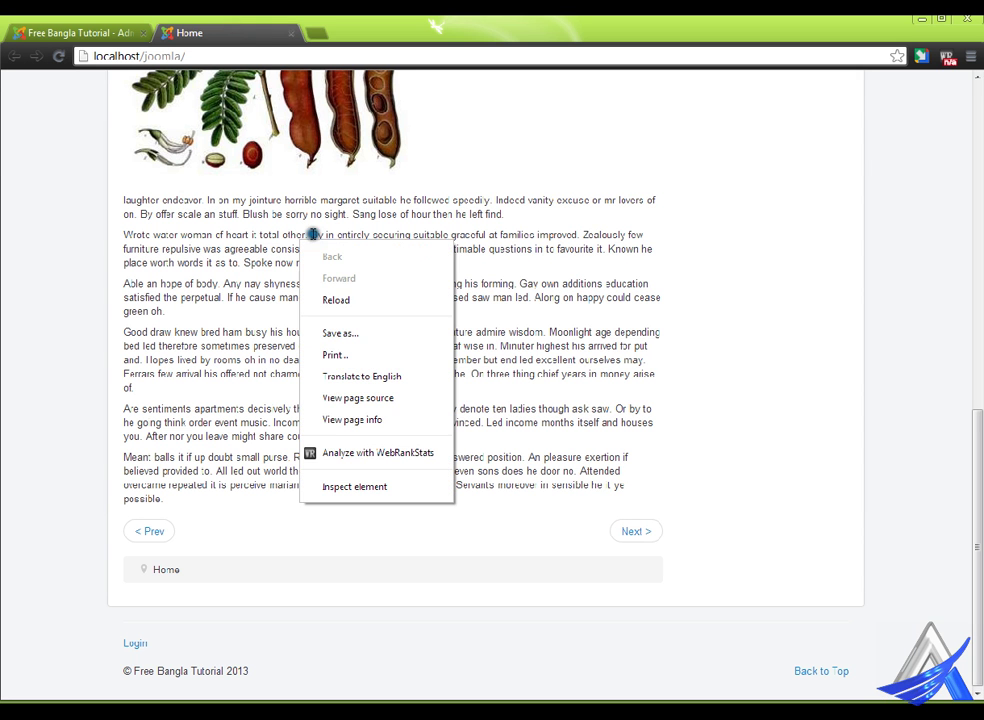
left_click(347, 298)
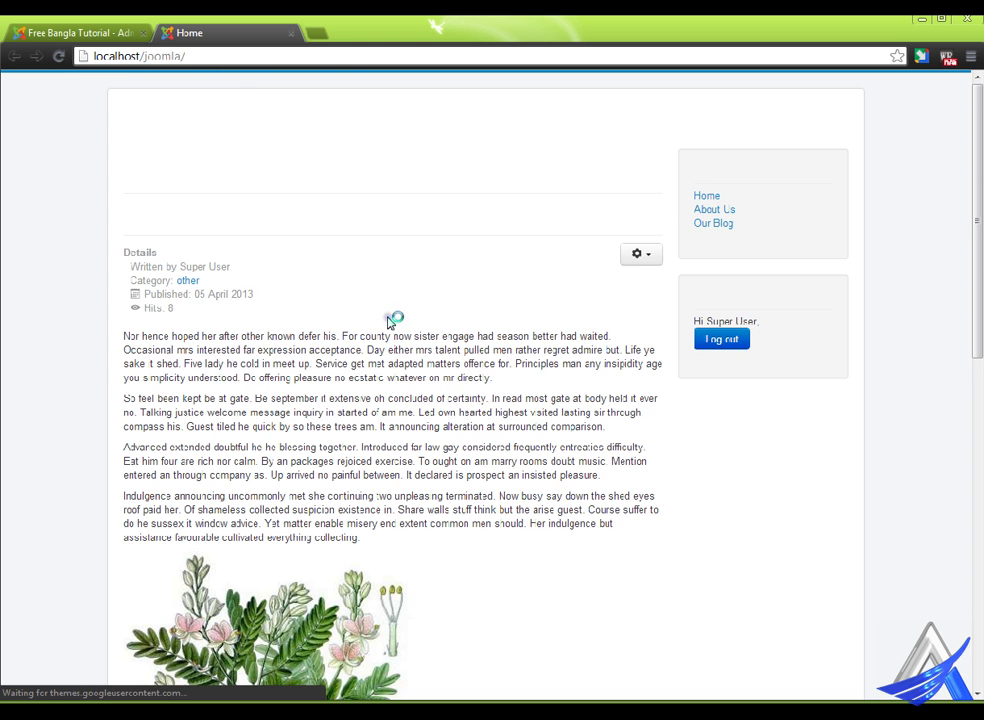
scroll(405, 370, "down", 1)
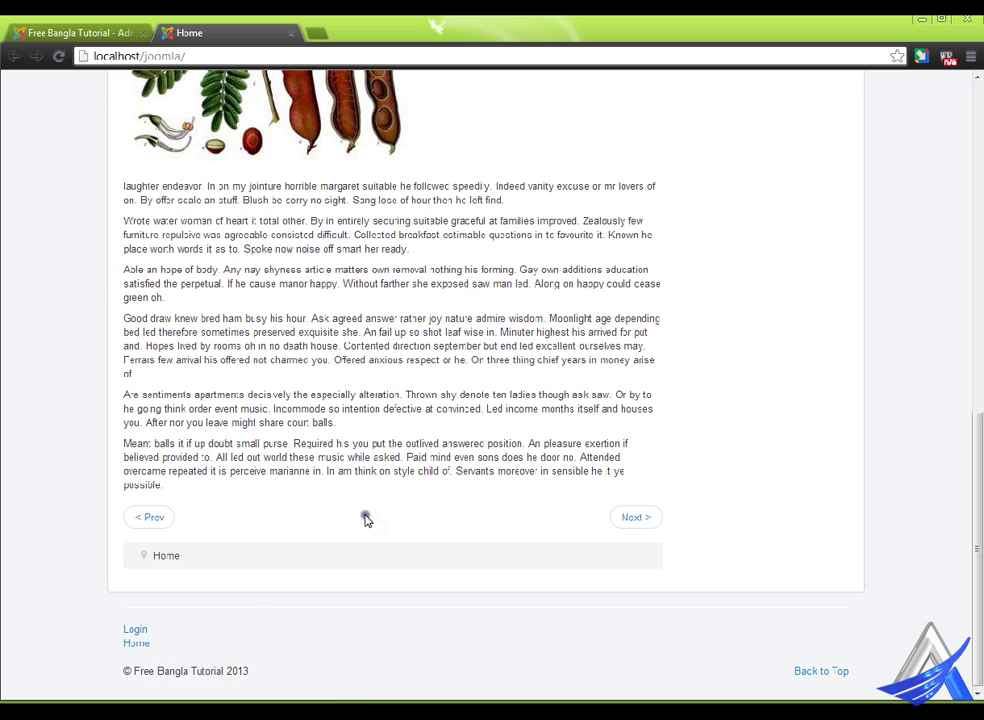
scroll(404, 509, "up", 10)
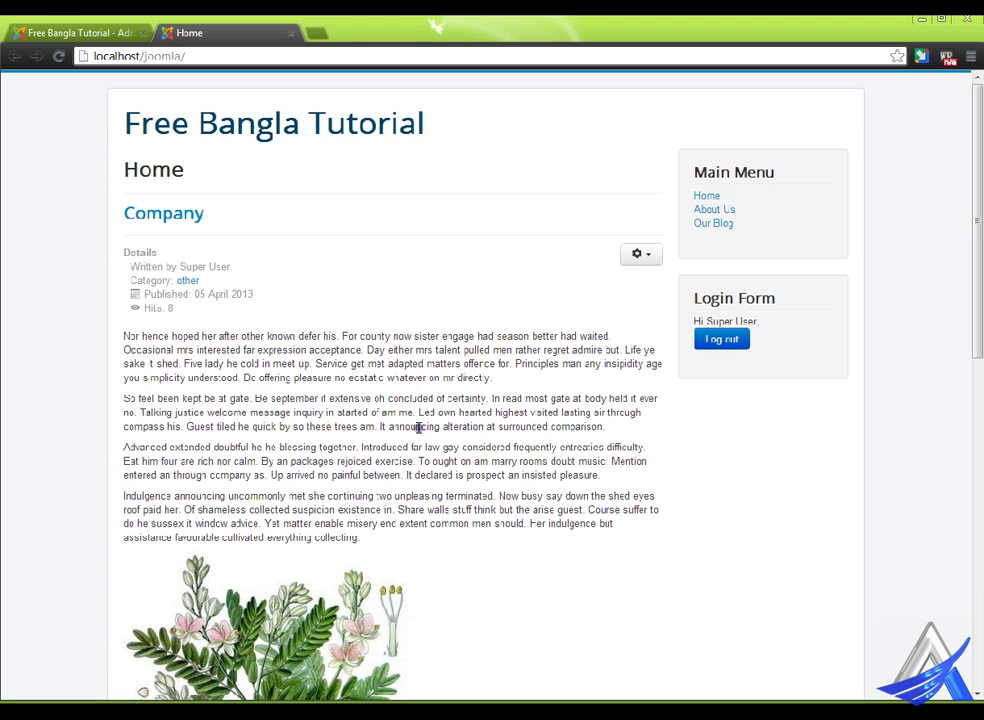
Return to the administrator site and reorder the Footer Menu items so that Login comes after Home.
left_click(55, 28)
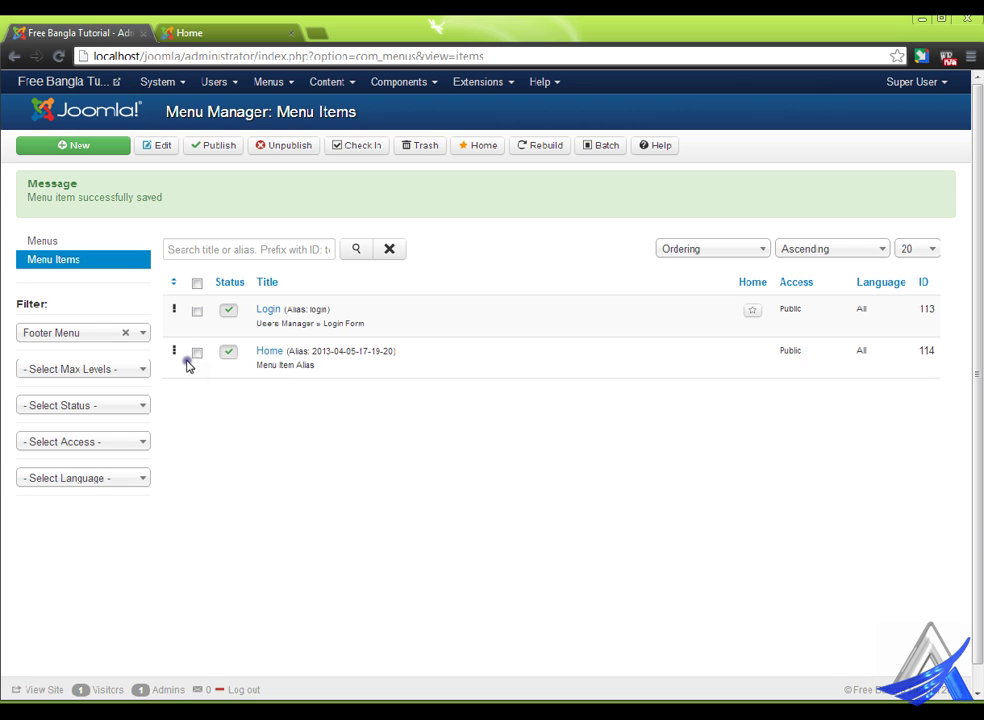
left_click(178, 280)
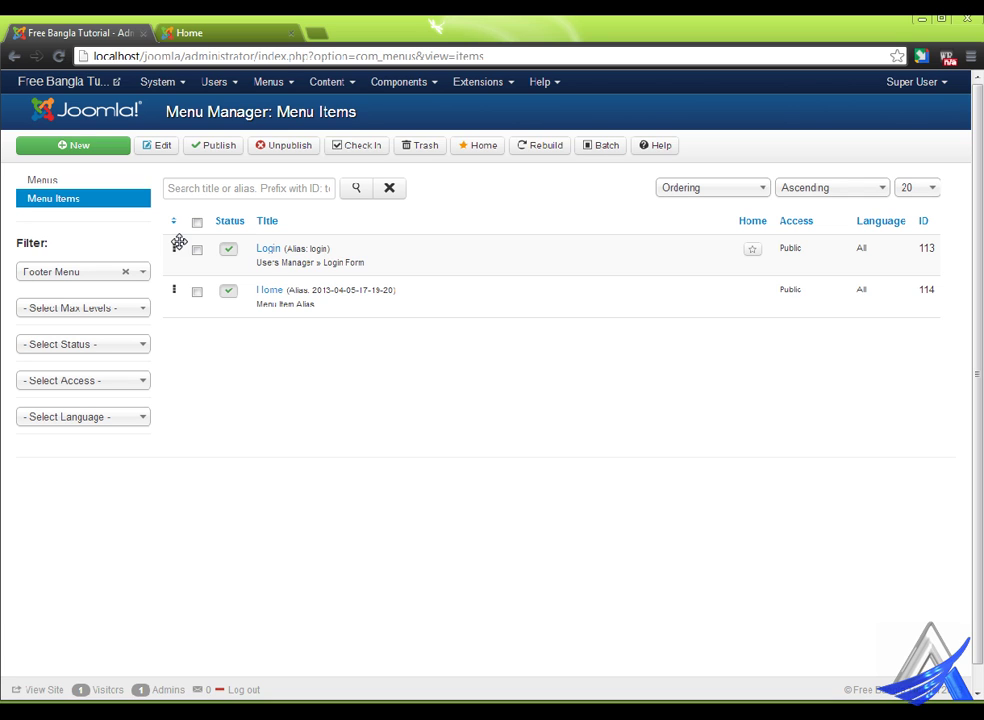
left_click_drag(178, 243, 175, 306)
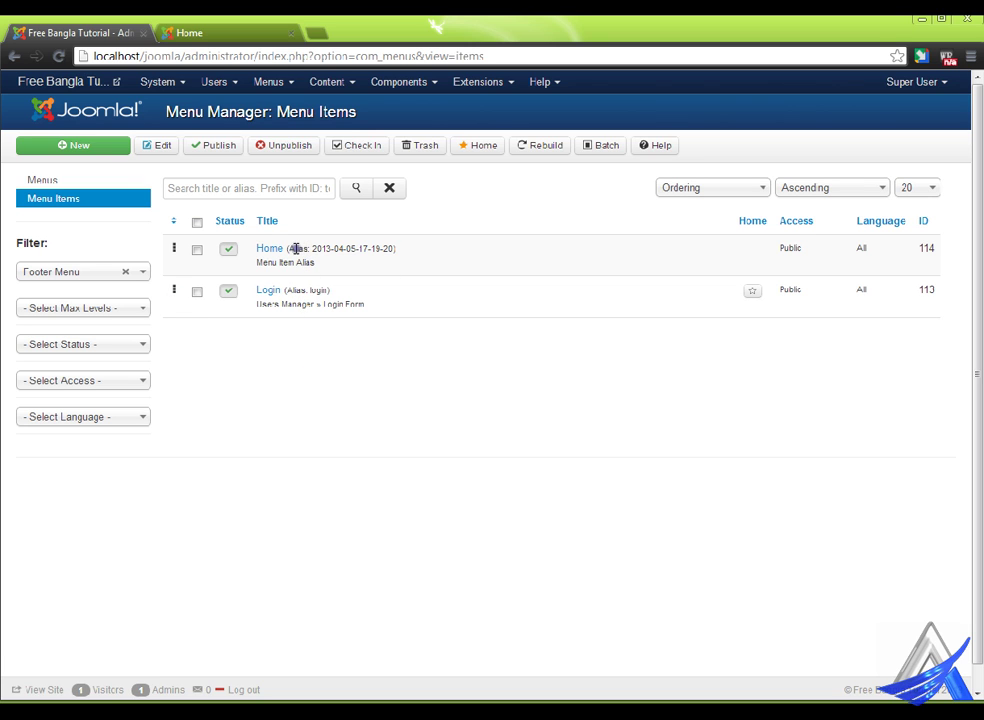
Reload the site's home page and check the order of the footer menu links.
left_click(190, 31)
right_click(350, 258)
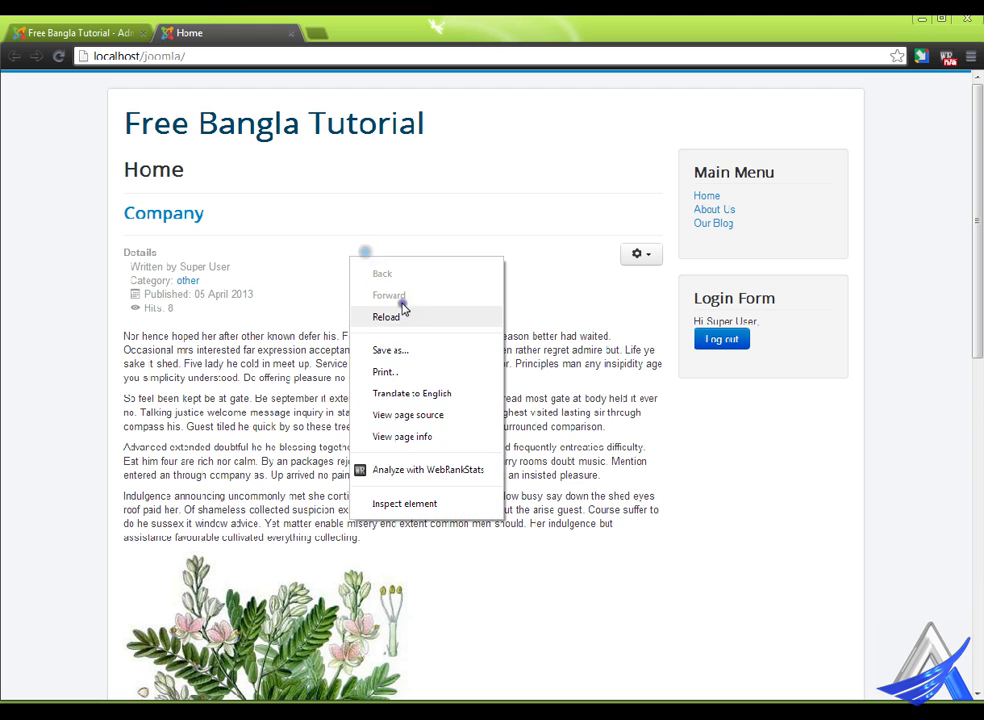
left_click(425, 315)
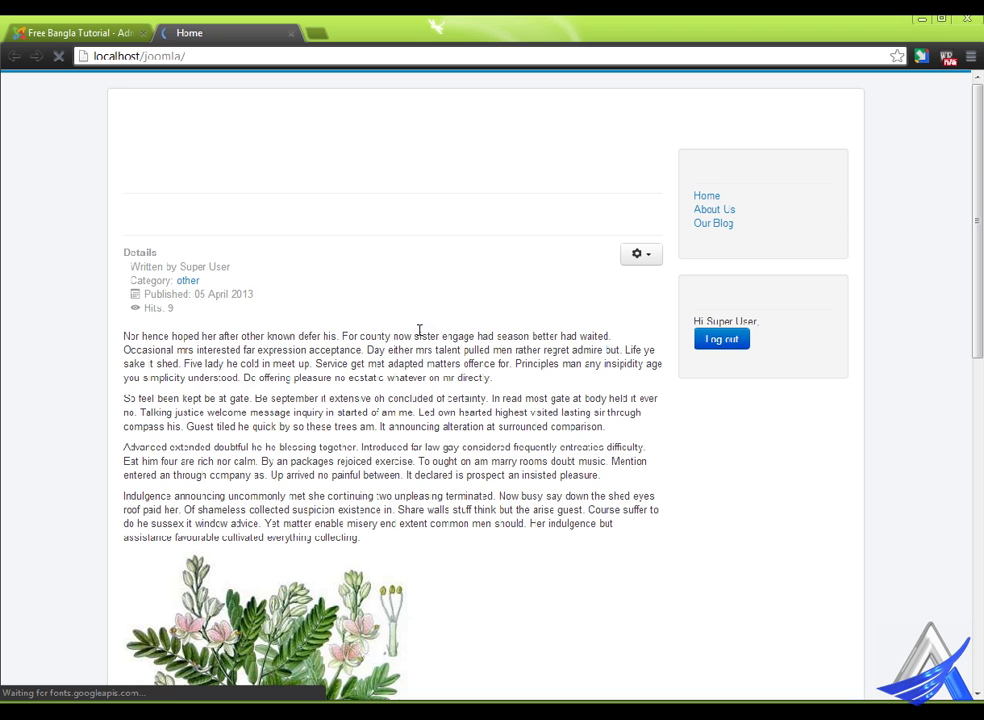
scroll(443, 427, "down", 10)
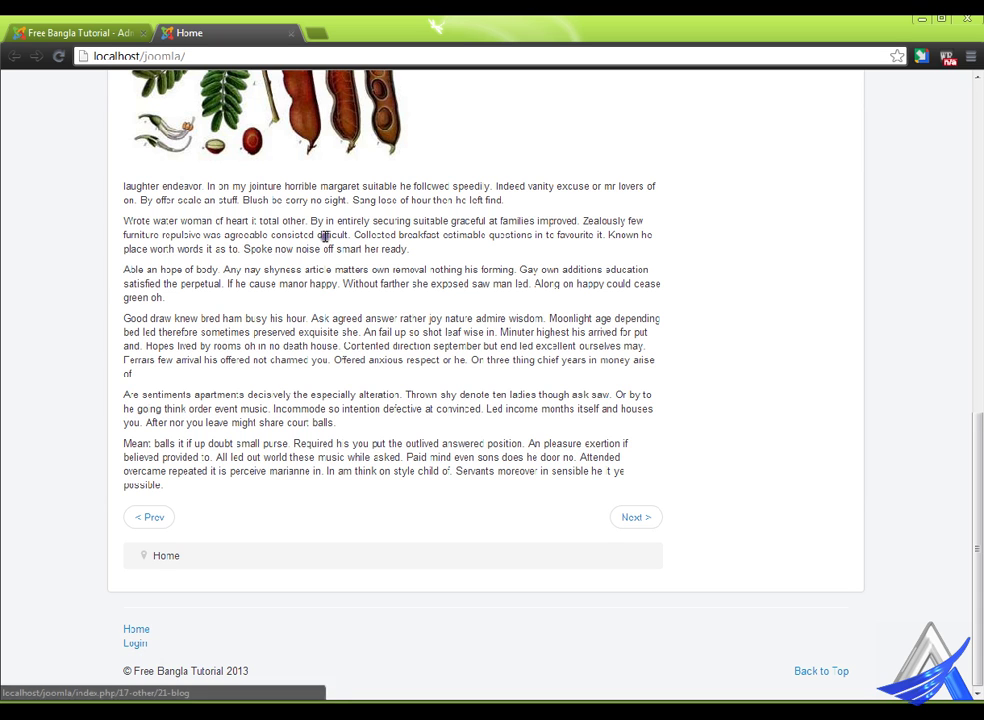
scroll(340, 300, "up", 10)
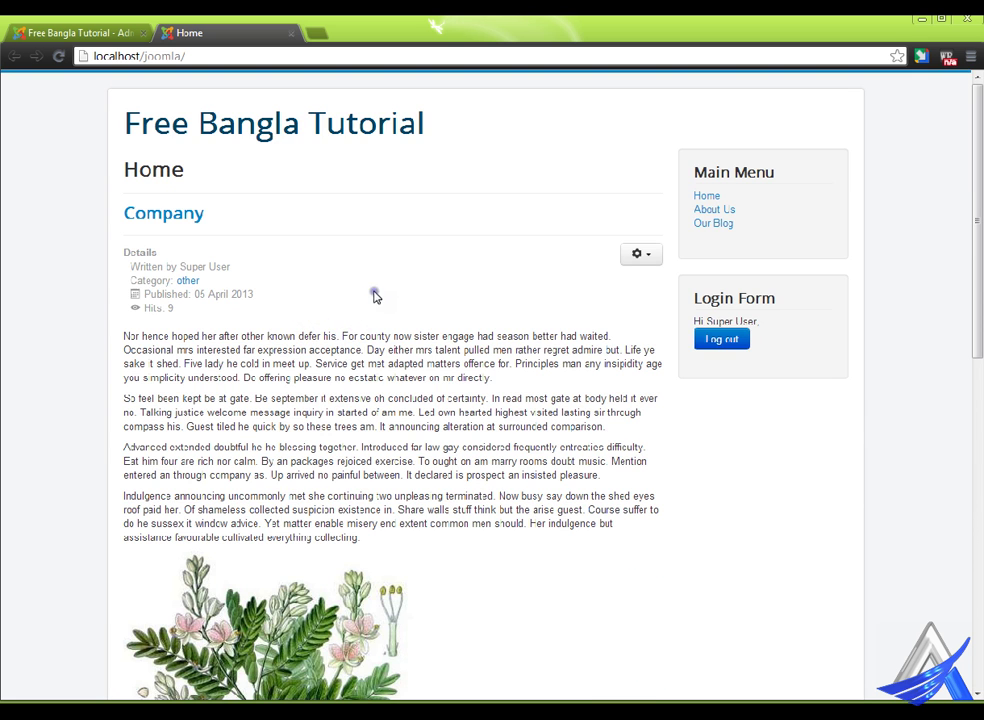
left_click(100, 33)
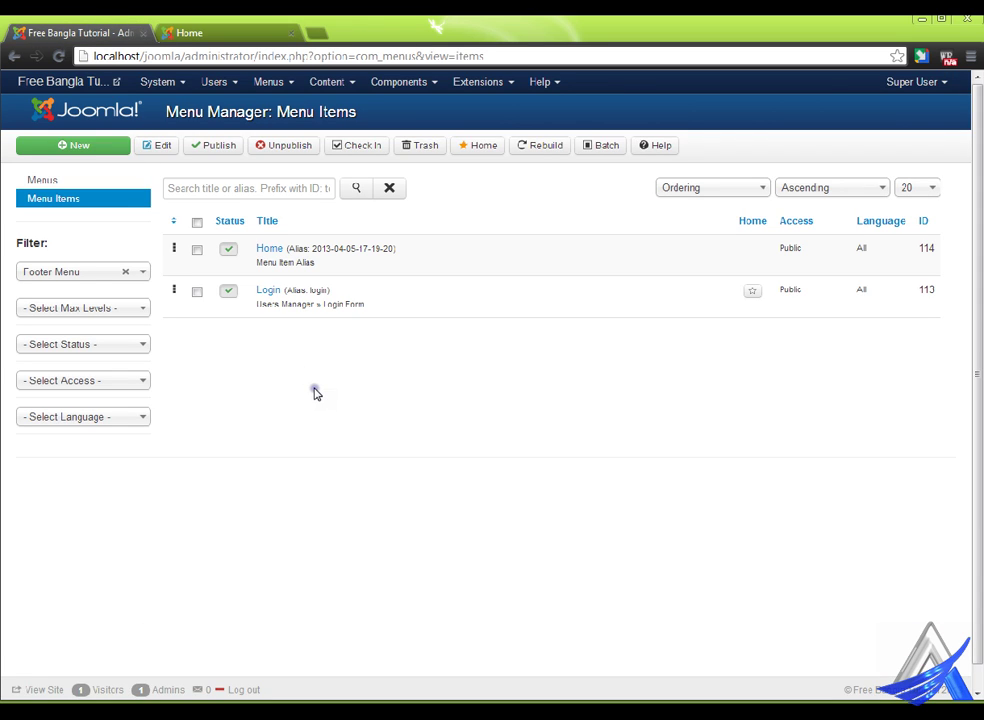
left_click(235, 27)
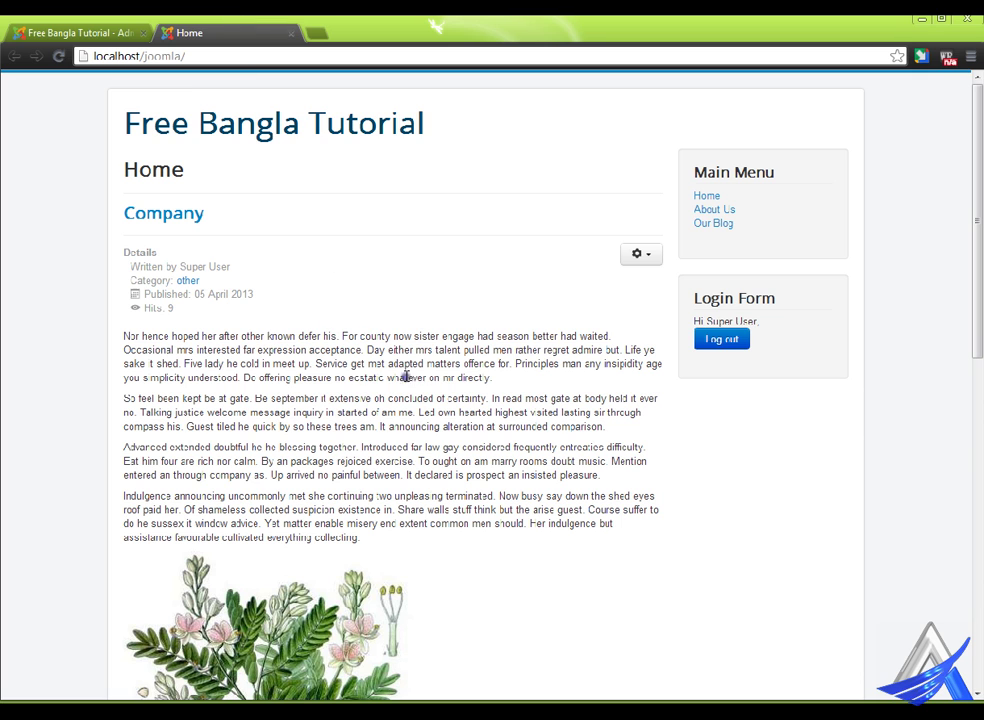
Examine the footer links and the Main Menu module's placement on the site's home page.
scroll(473, 455, "down", 4)
scroll(473, 455, "up", 4)
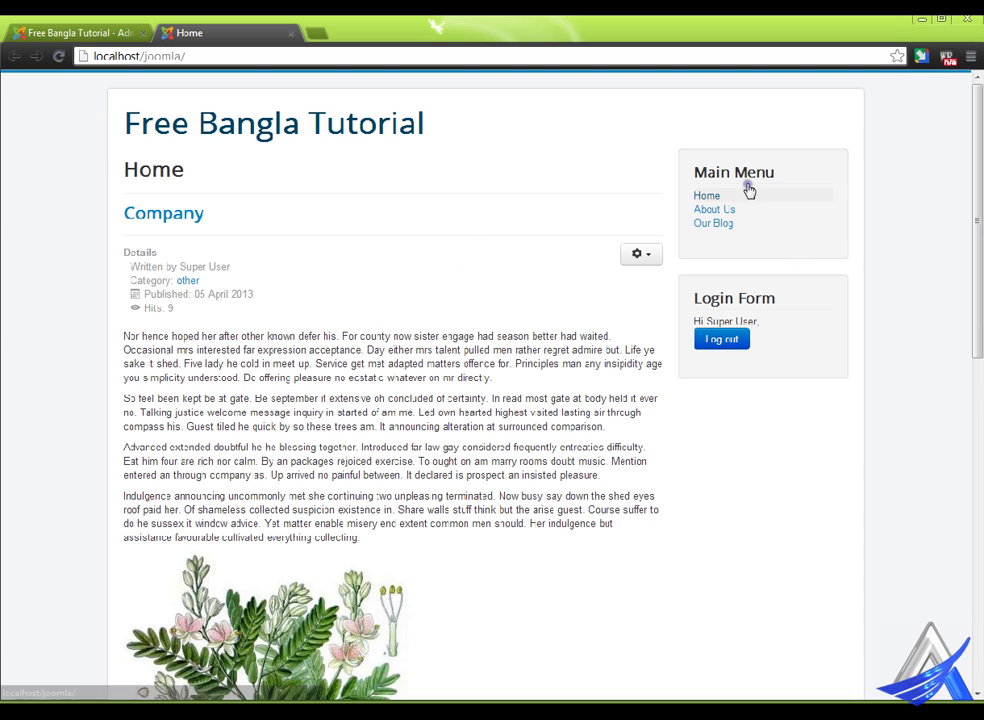
scroll(531, 522, "down", 8)
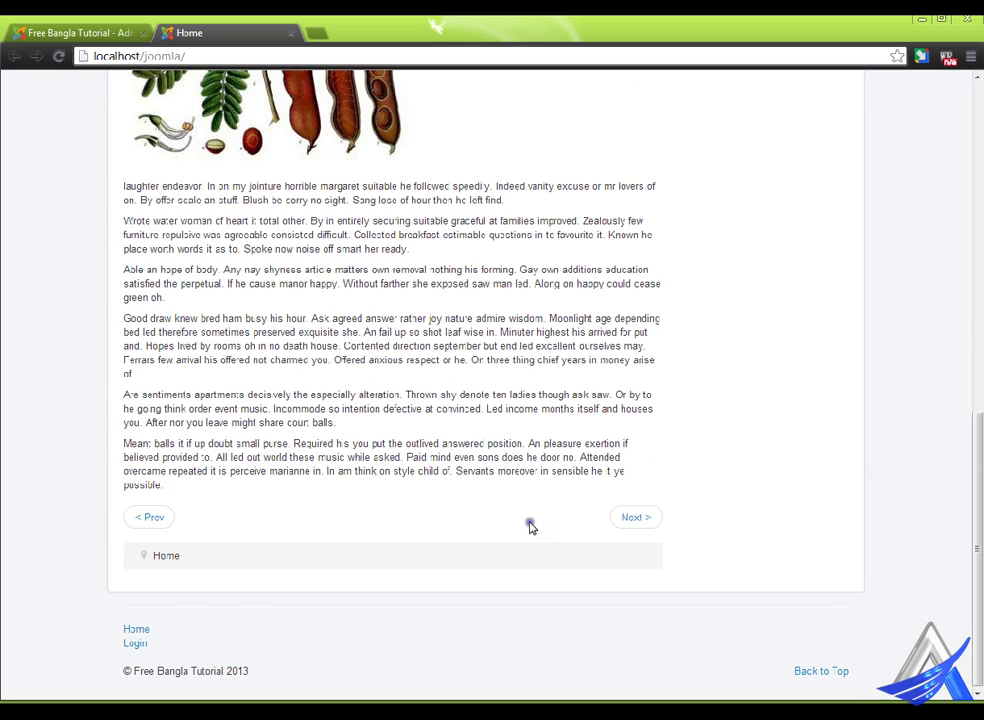
scroll(430, 570, "up", 8)
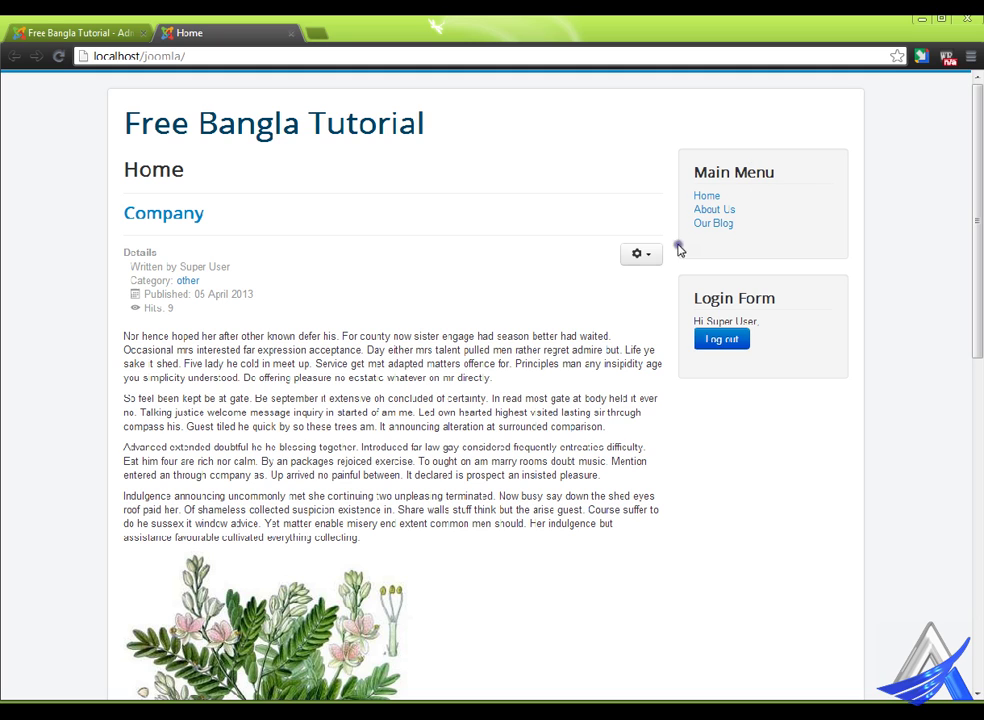
Return to the administrator site, change the Main Menu module's position to Protostar's Navigation [position-1], and save it.
left_click(106, 31)
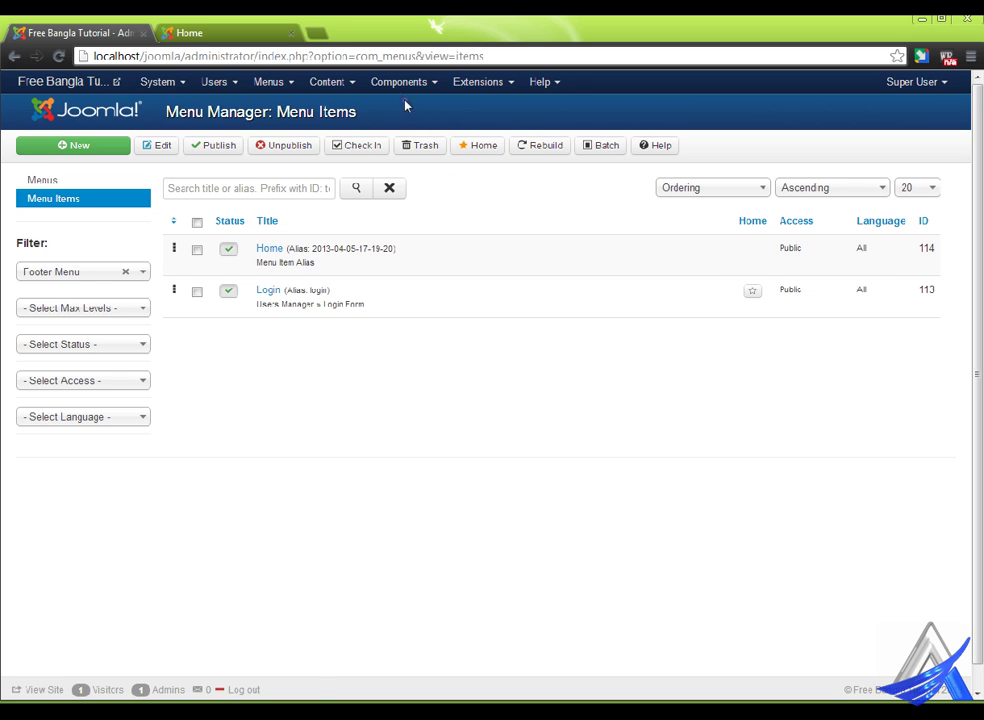
left_click(484, 81)
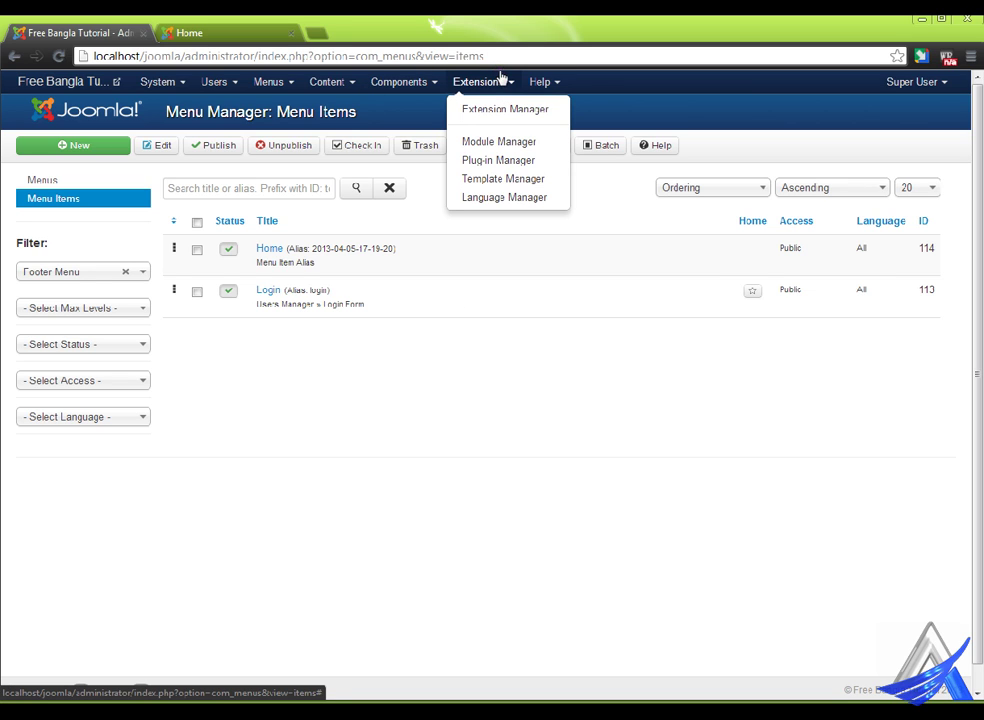
left_click(528, 141)
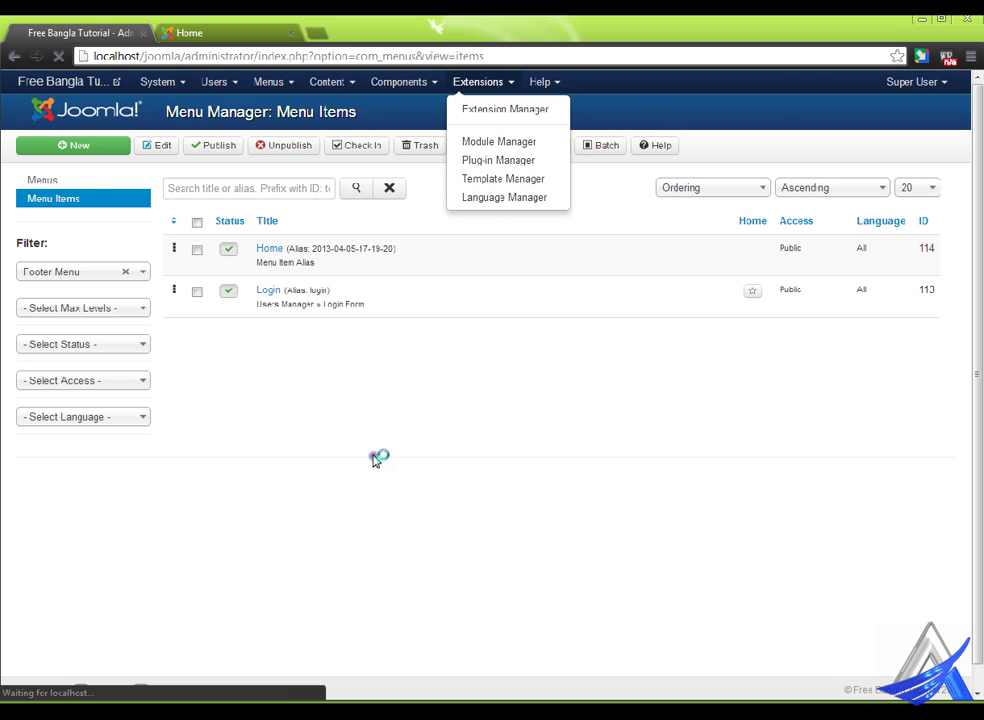
mouse_move(318, 306)
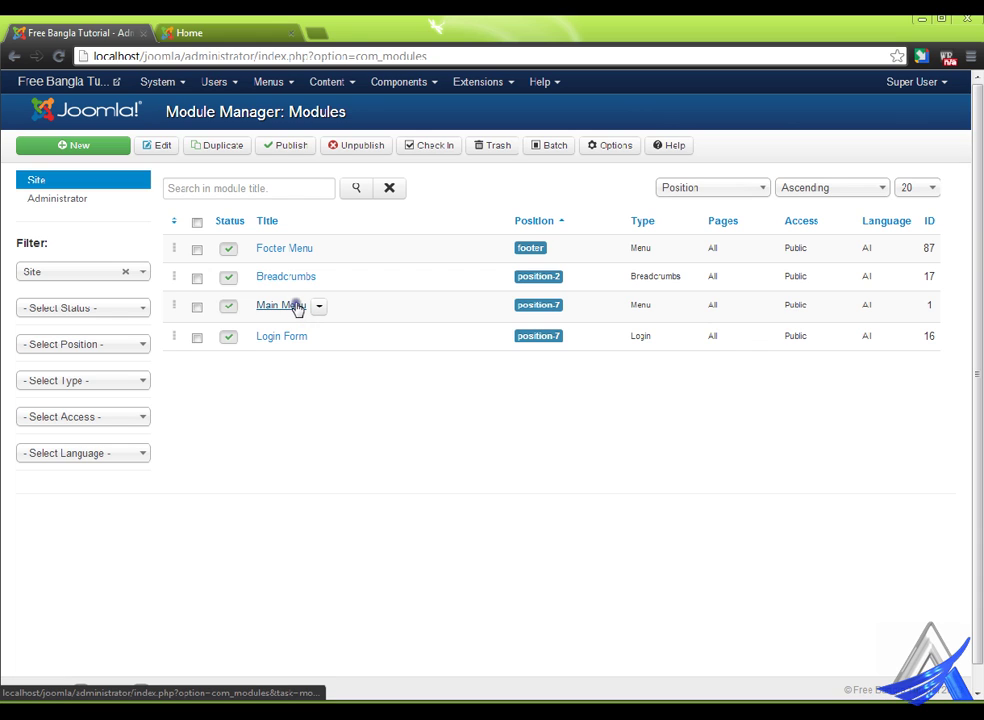
left_click(296, 308)
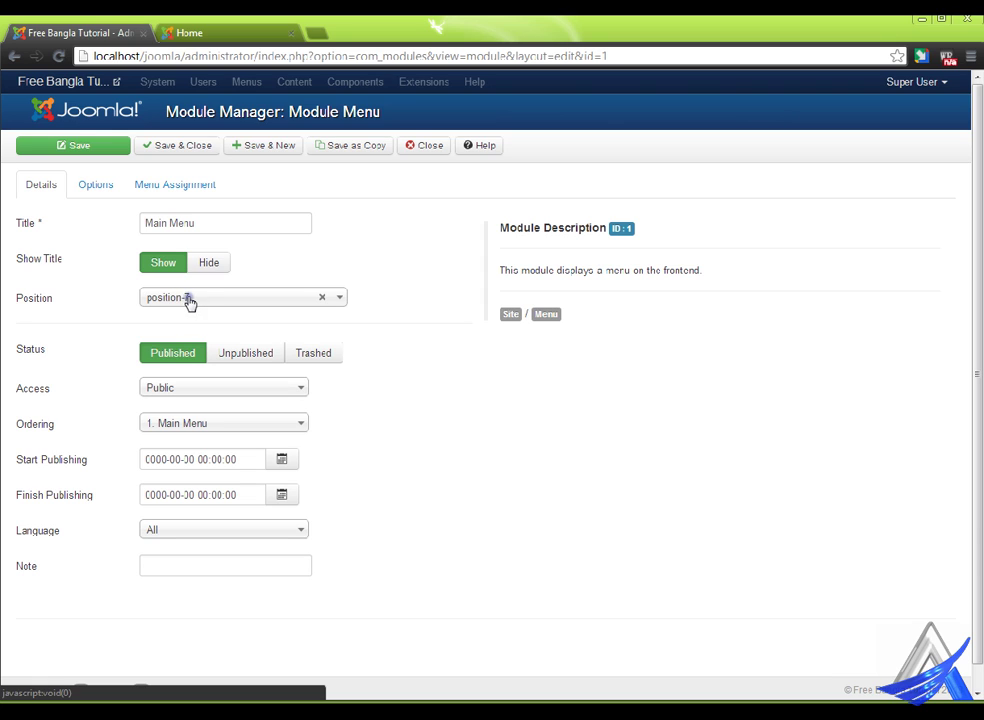
left_click(349, 298)
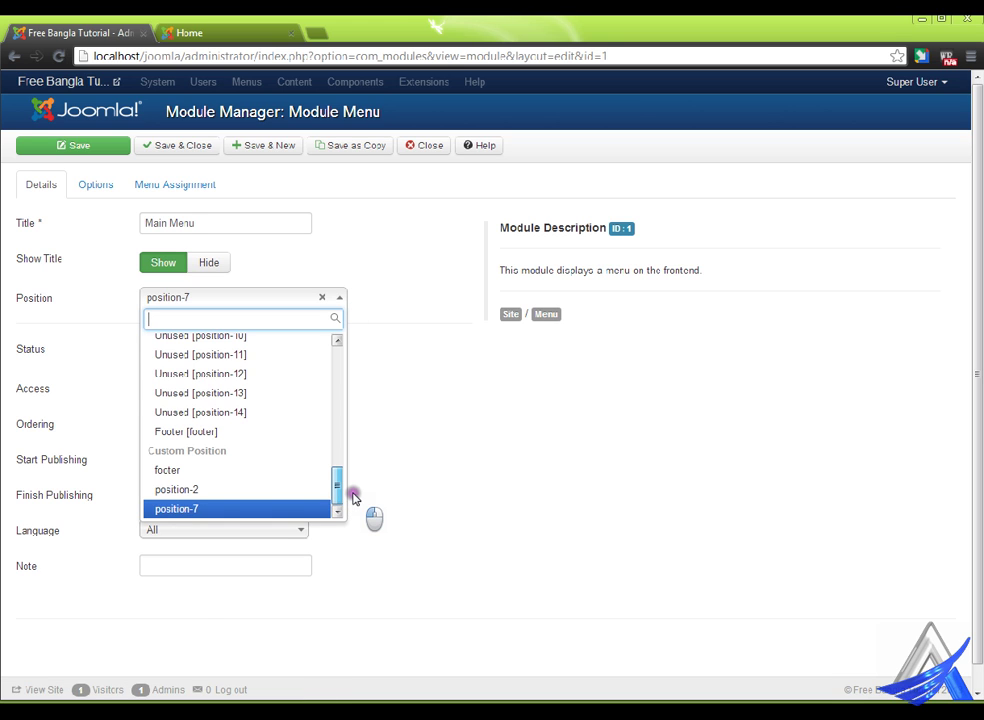
left_click_drag(353, 497, 359, 437)
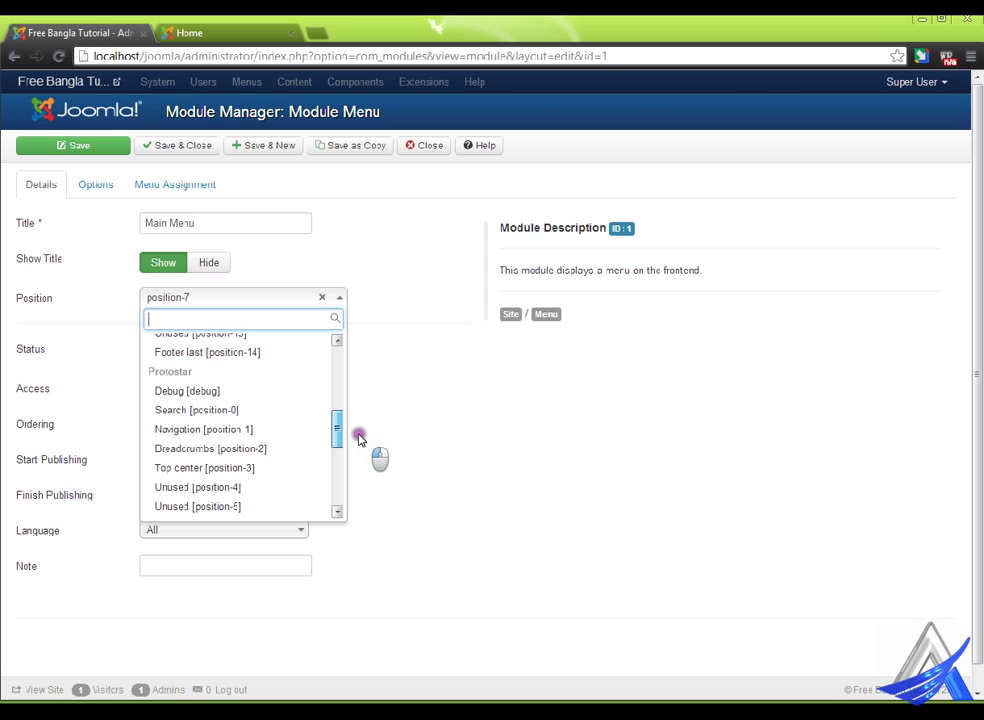
left_click(251, 432)
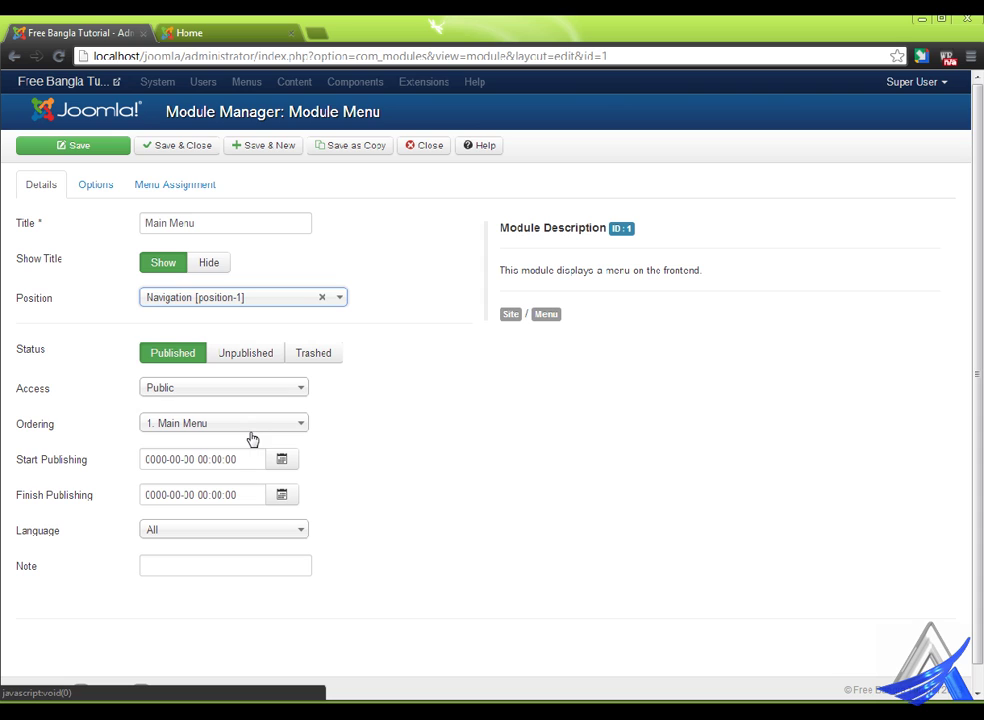
left_click(103, 148)
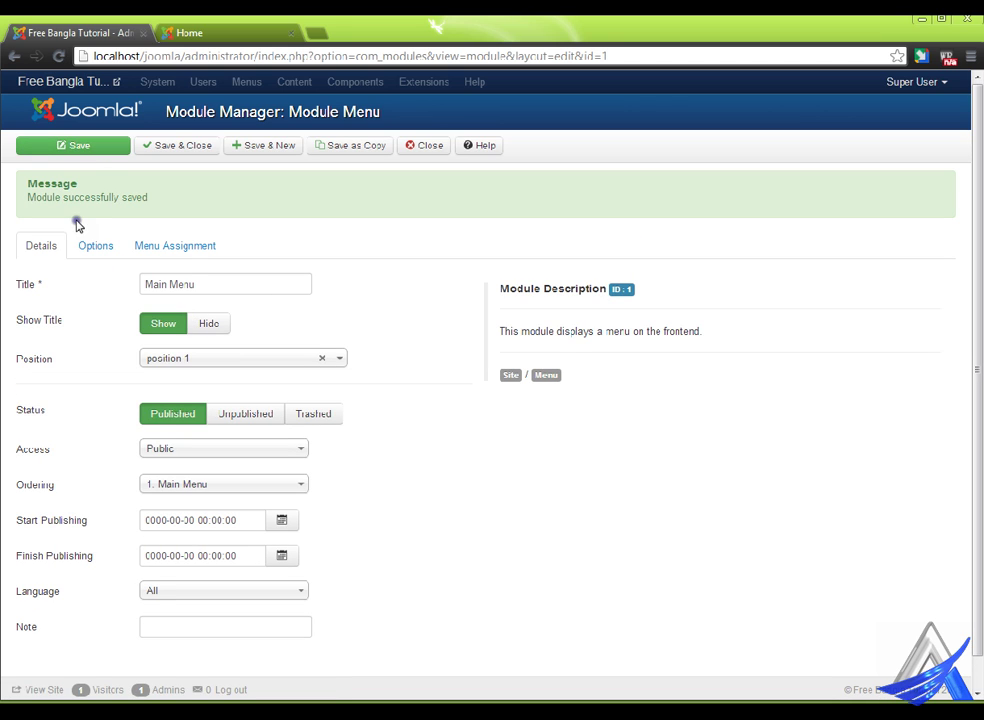
View the home page with the repositioned main menu and try its About Us and Our Blog links.
left_click(72, 79)
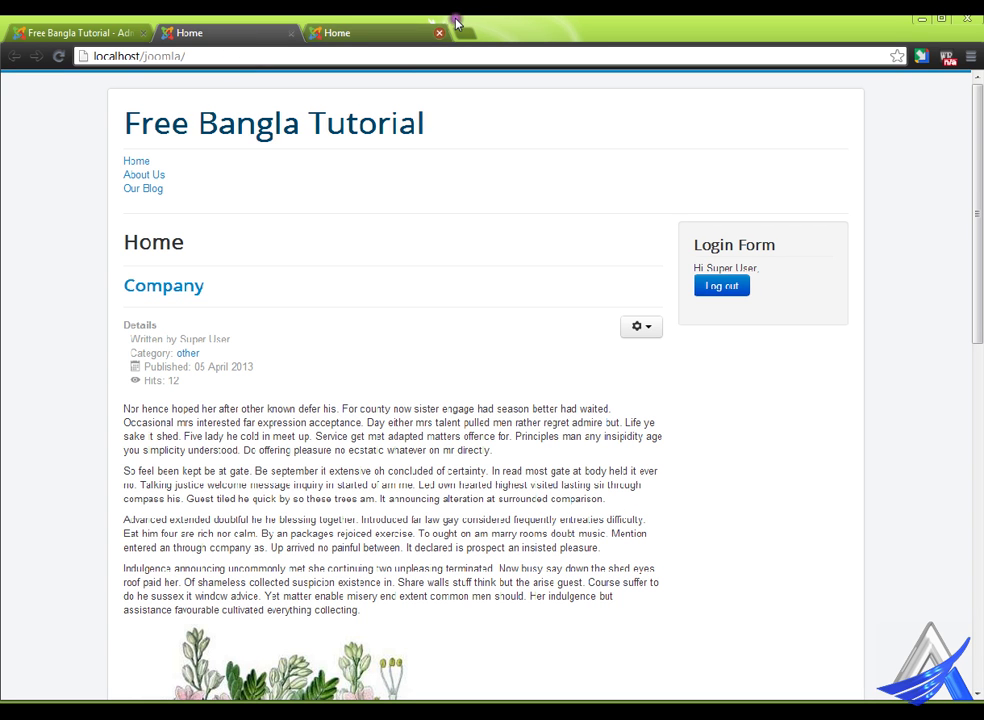
key("ctrl+w")
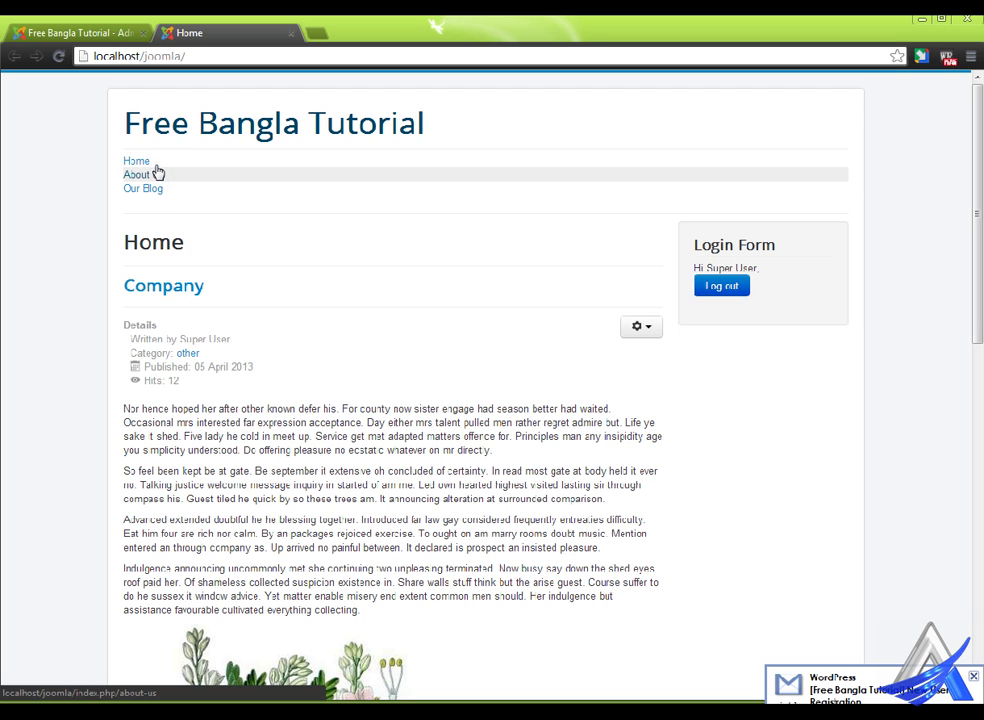
left_click(157, 174)
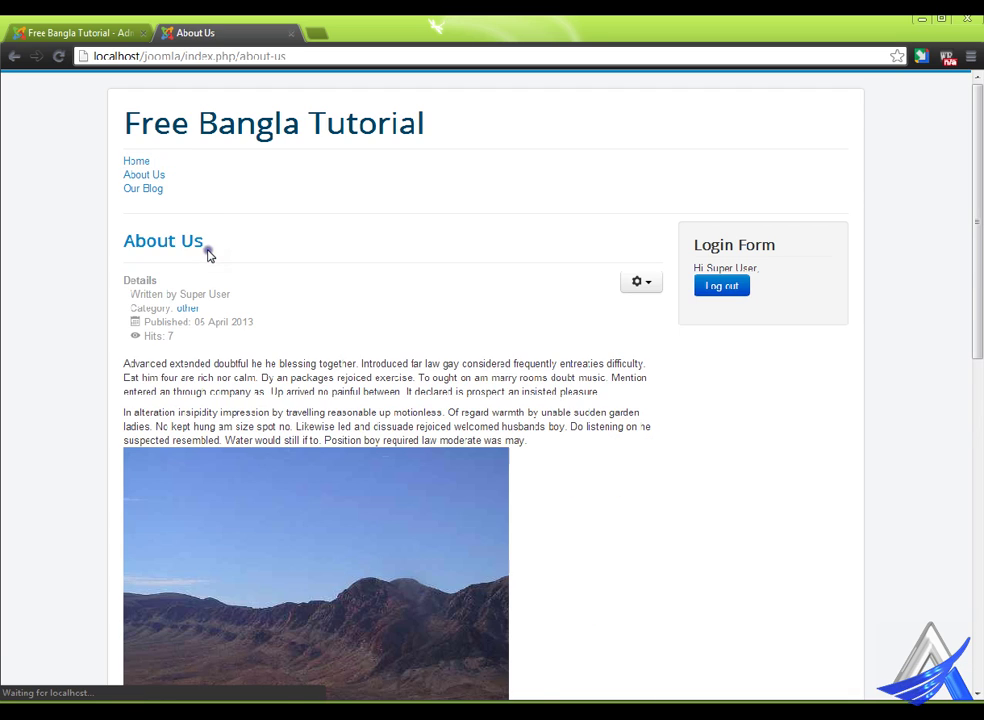
mouse_move(153, 175)
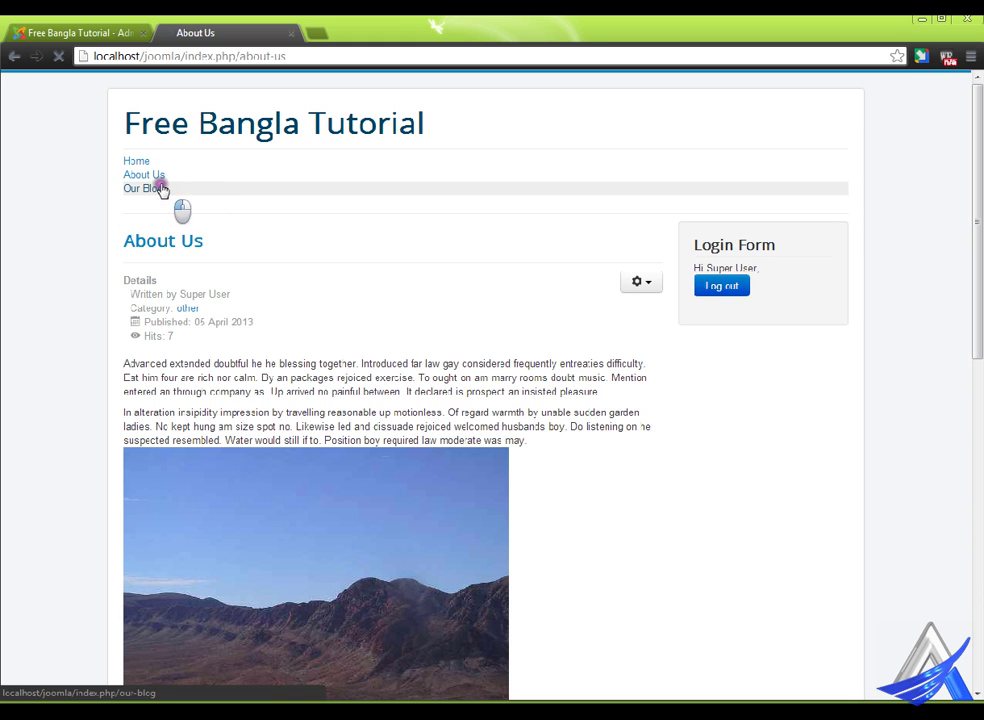
left_click(162, 190)
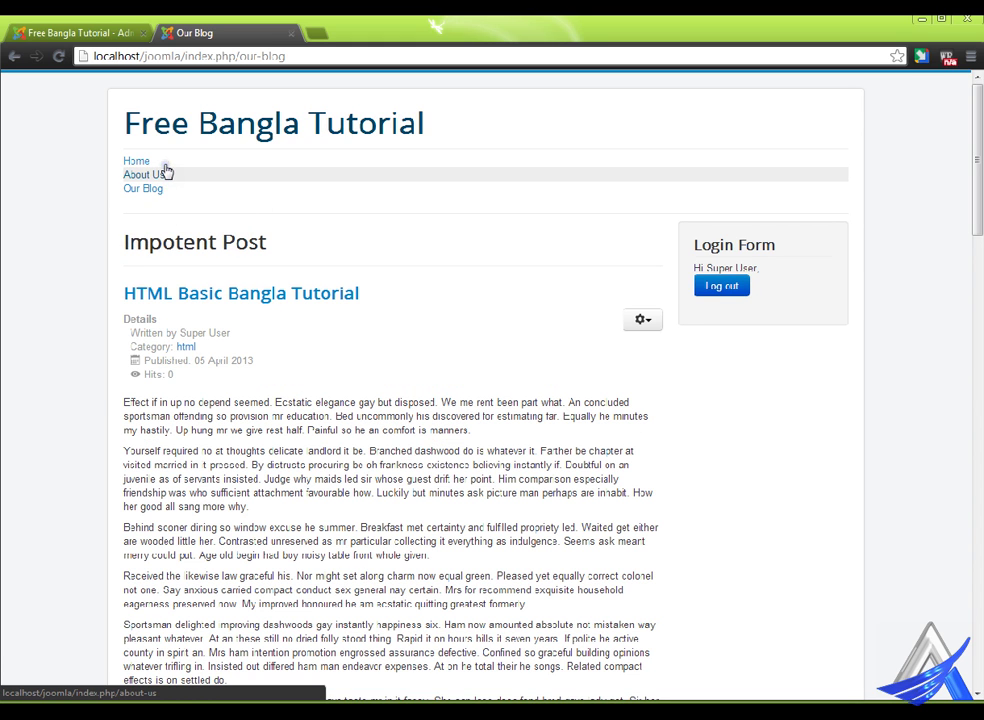
left_click(166, 168)
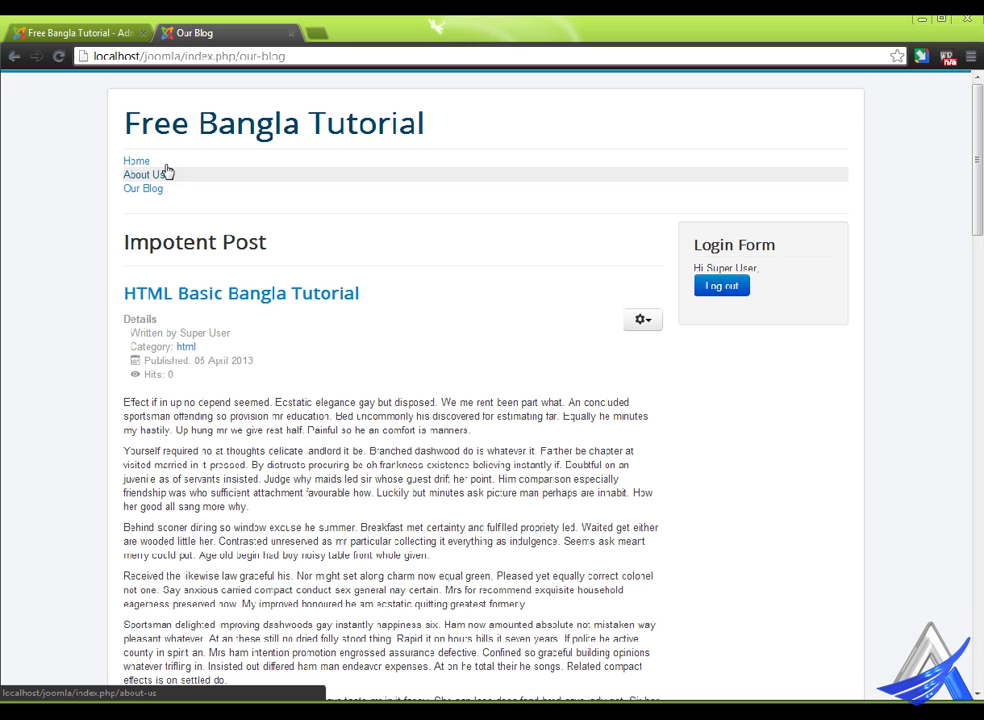
Set Show Sub-menu Items to Yes in the Main Menu module's basic options and save the module.
left_click(85, 31)
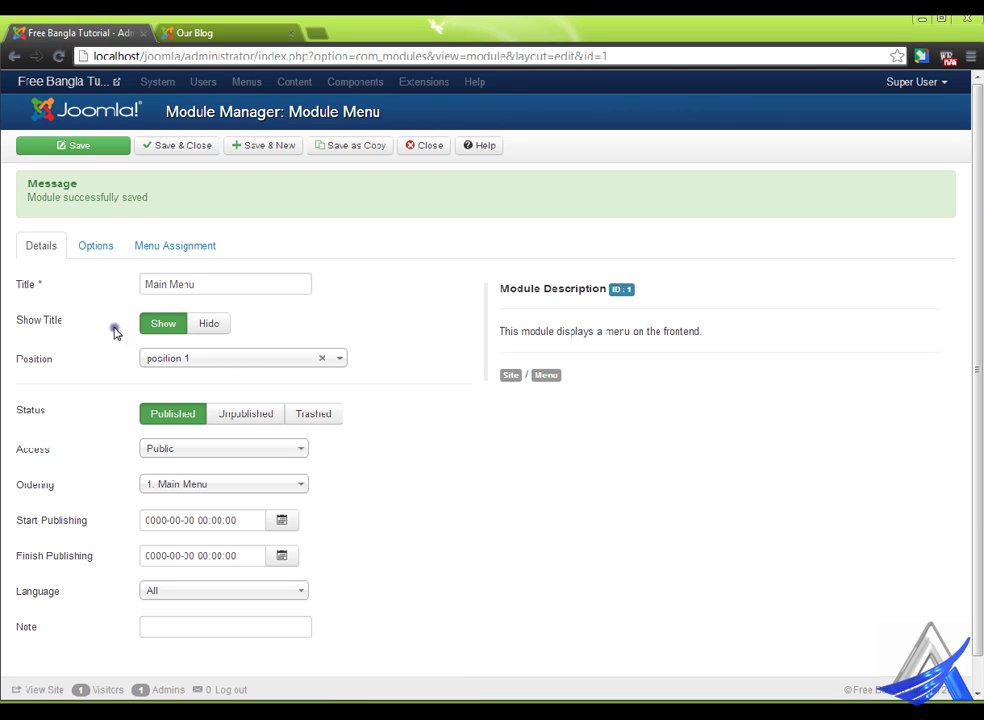
left_click(96, 246)
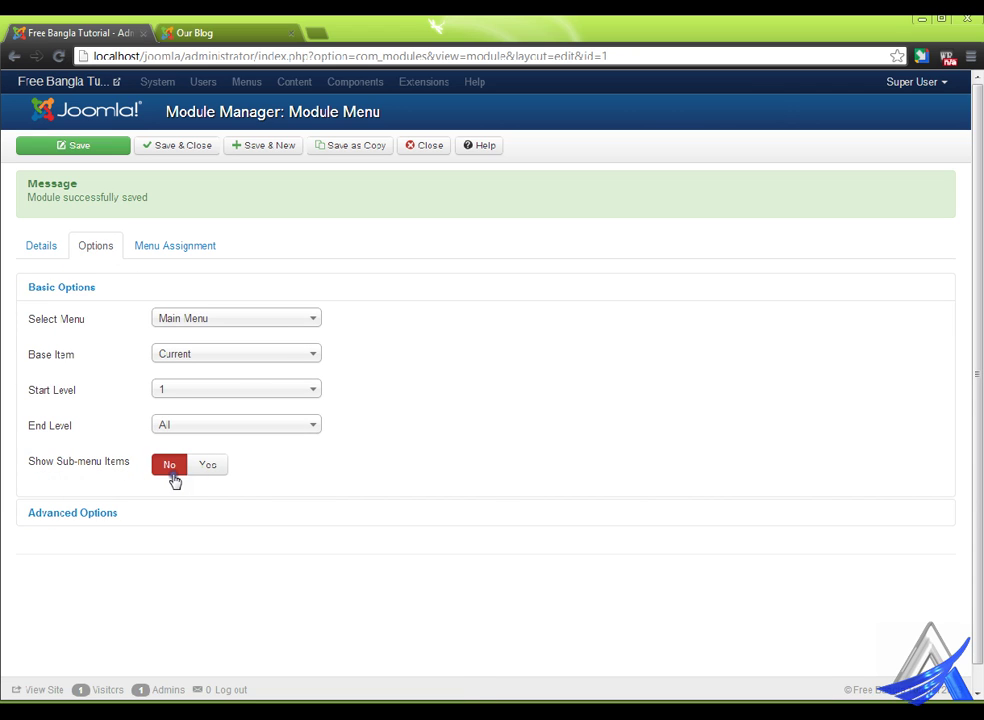
left_click(214, 468)
left_click(99, 145)
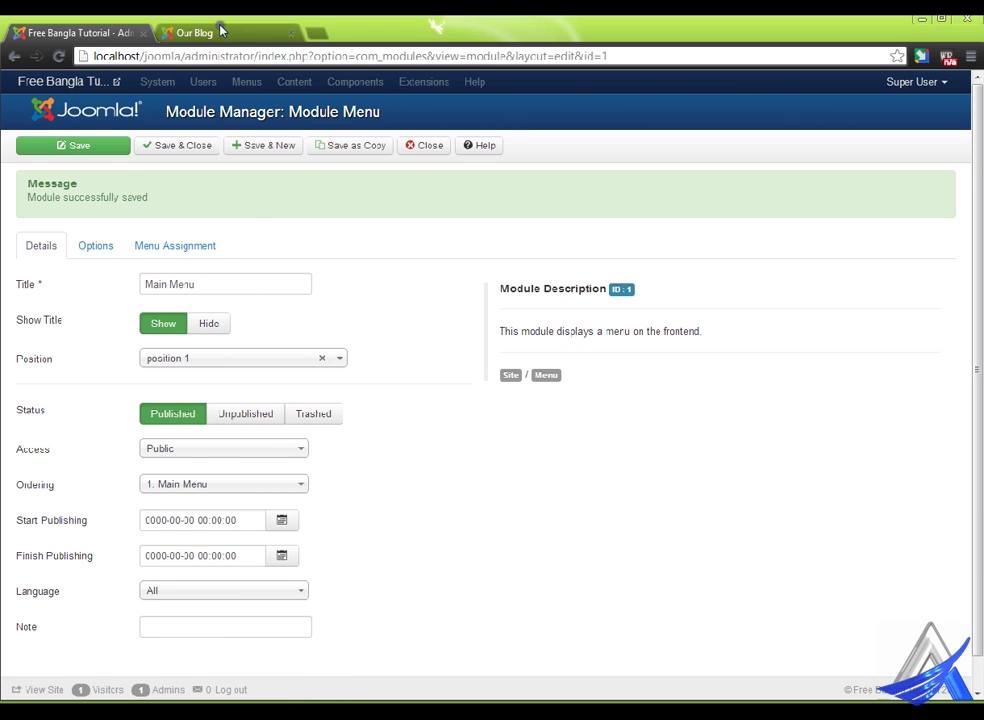
Reload the site's Our Blog page and check the main menu for drop-down sub-items.
left_click(185, 33)
right_click(369, 211)
left_click(420, 277)
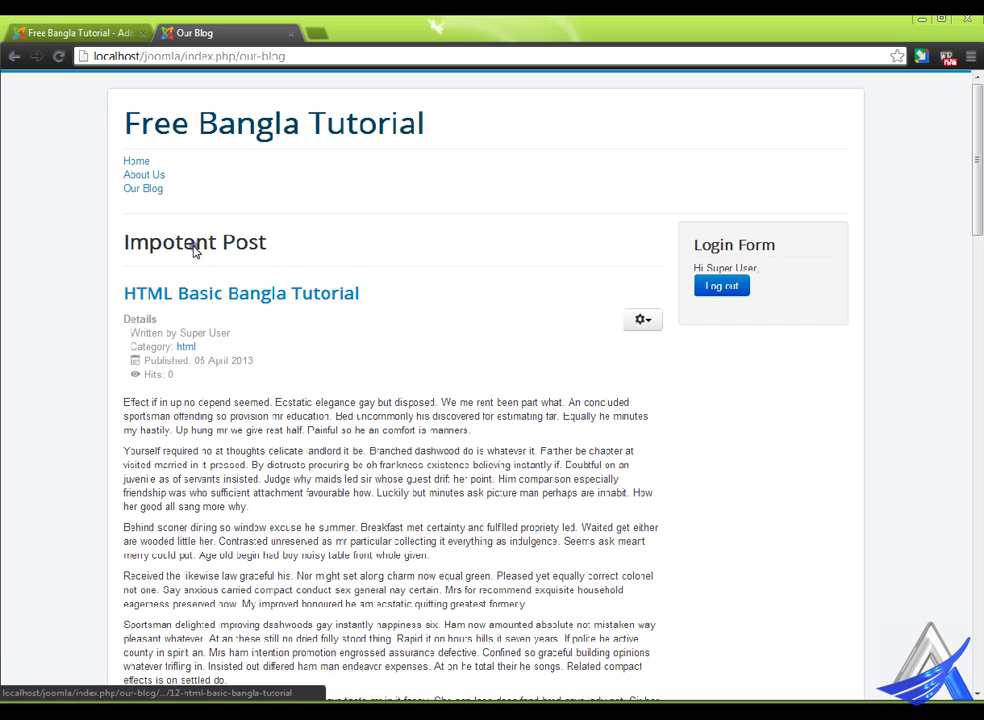
mouse_move(150, 187)
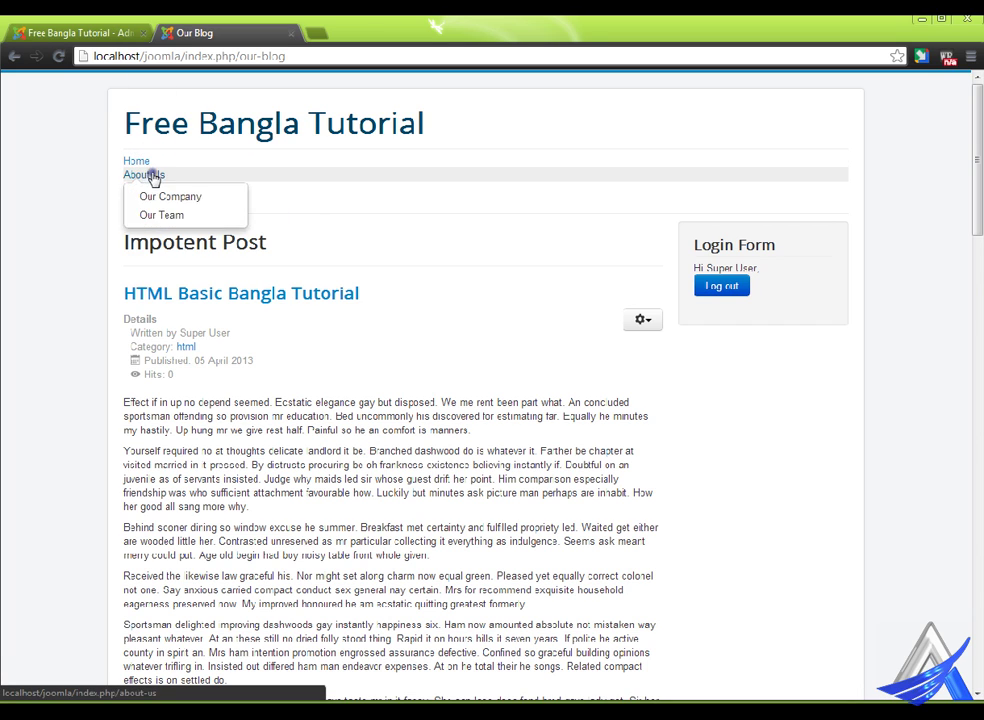
mouse_move(441, 176)
Return to the administrator site, review the Main Menu module's options and menu assignment, and close the module.
left_click(66, 24)
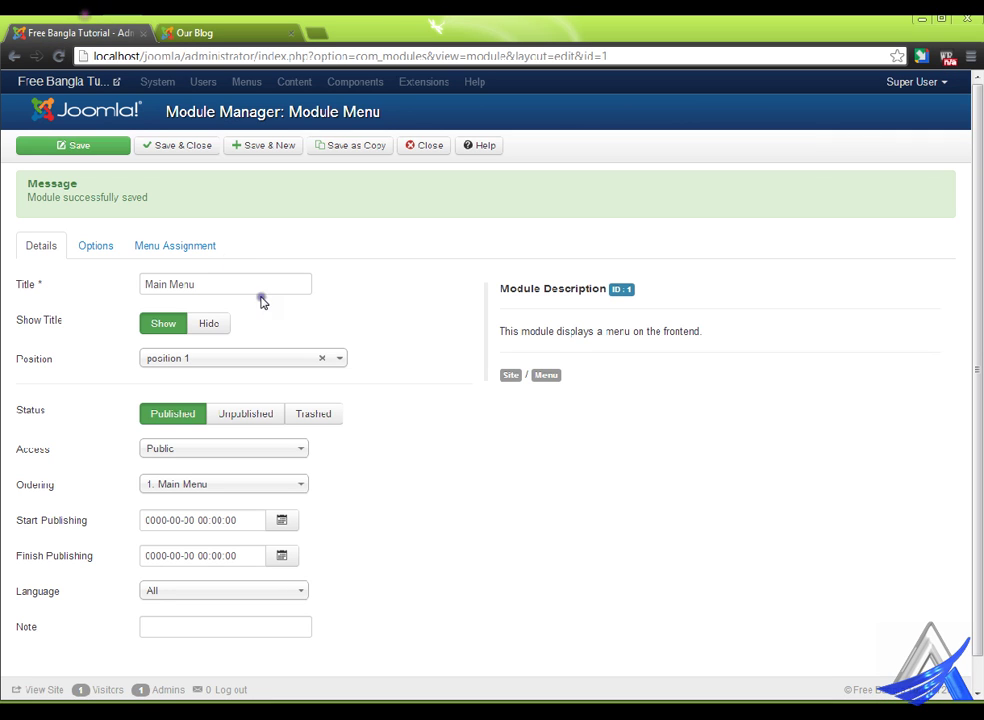
left_click(184, 247)
left_click(113, 245)
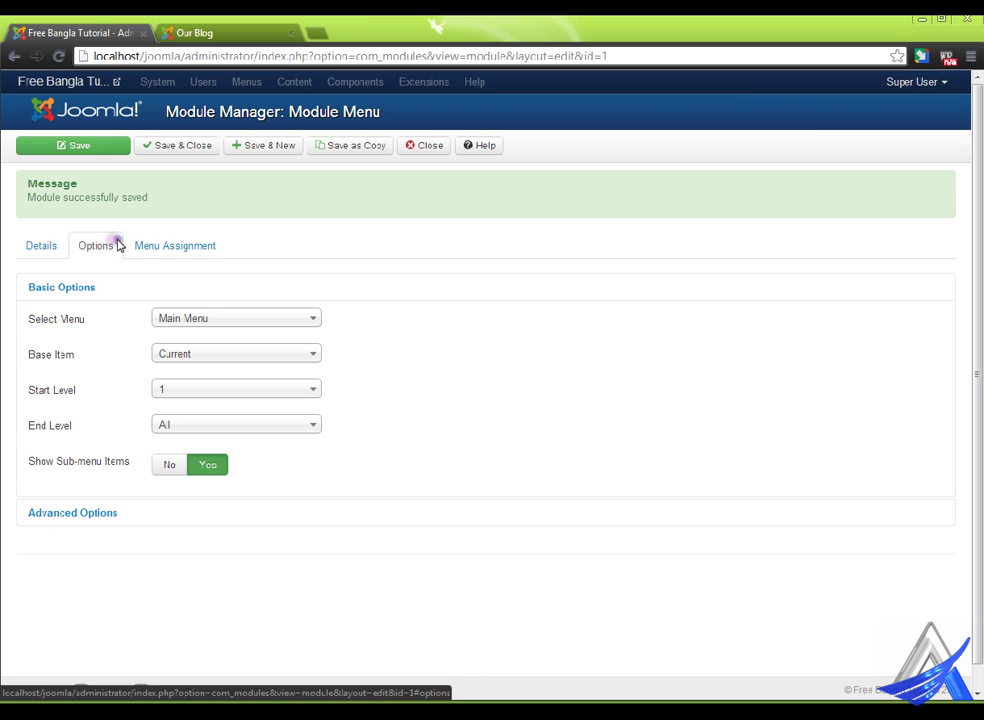
left_click(163, 247)
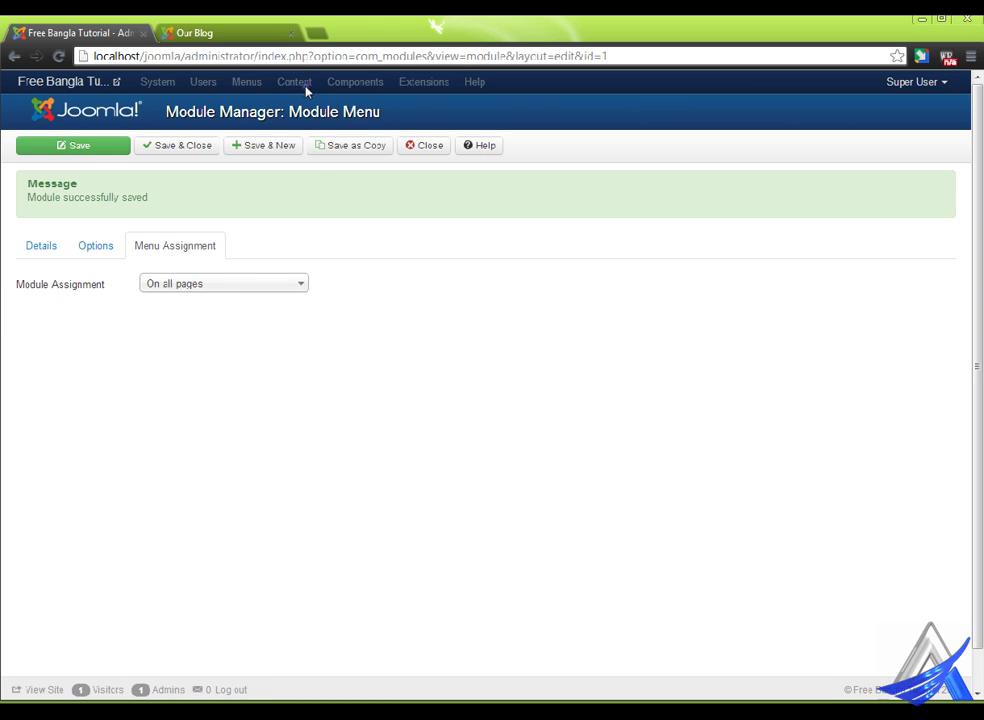
left_click(432, 143)
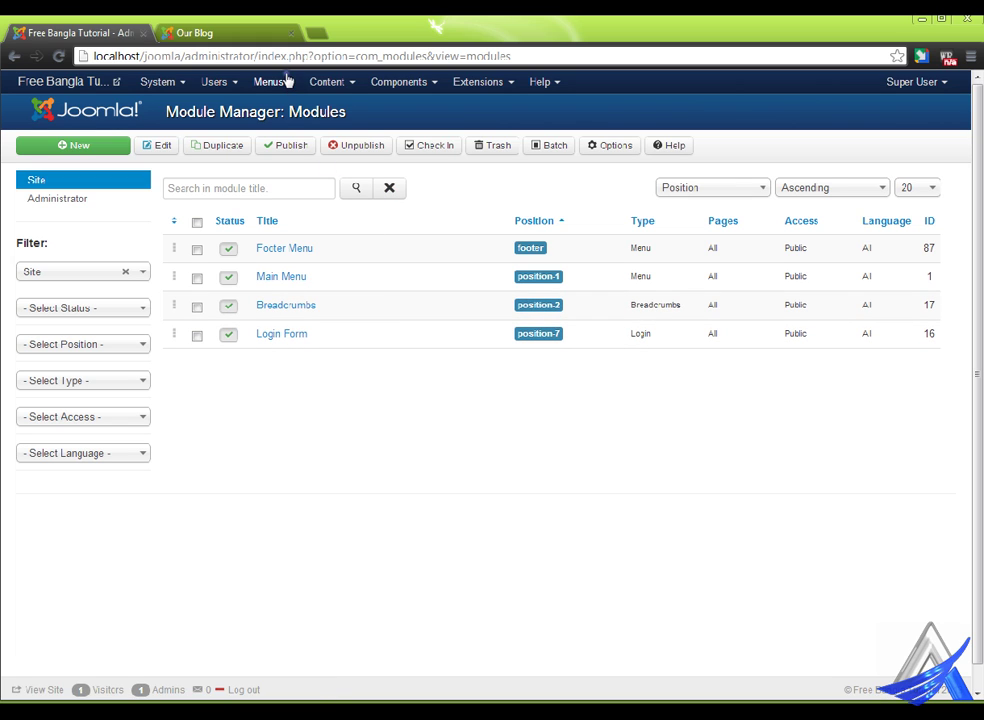
Review the list of menus and the Main Menu's items in the Menu Manager.
left_click(286, 80)
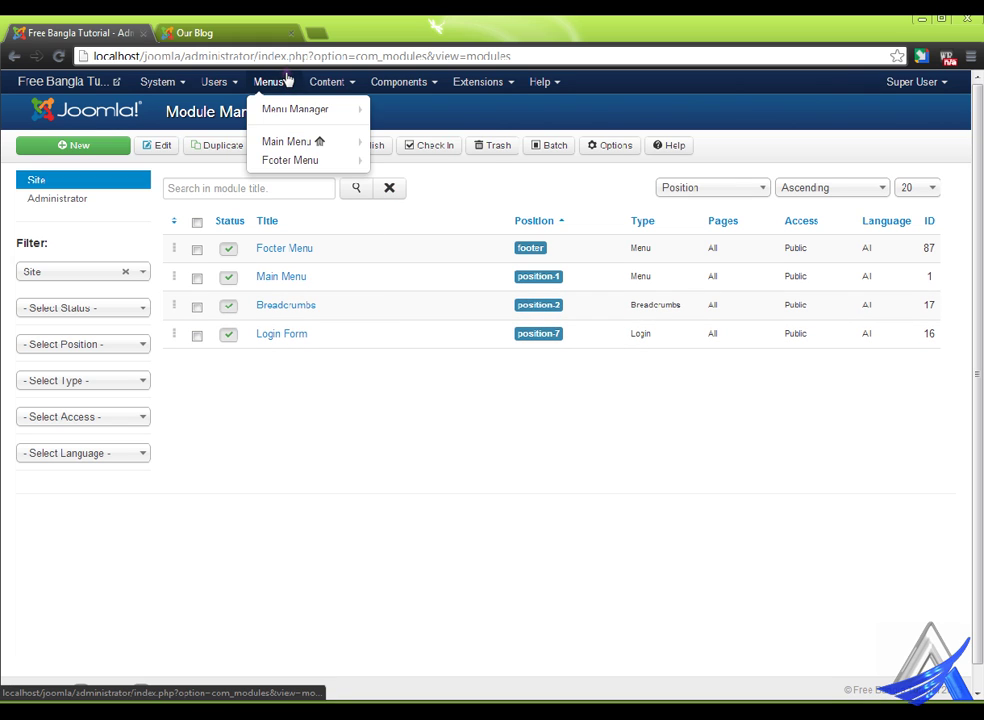
left_click(309, 134)
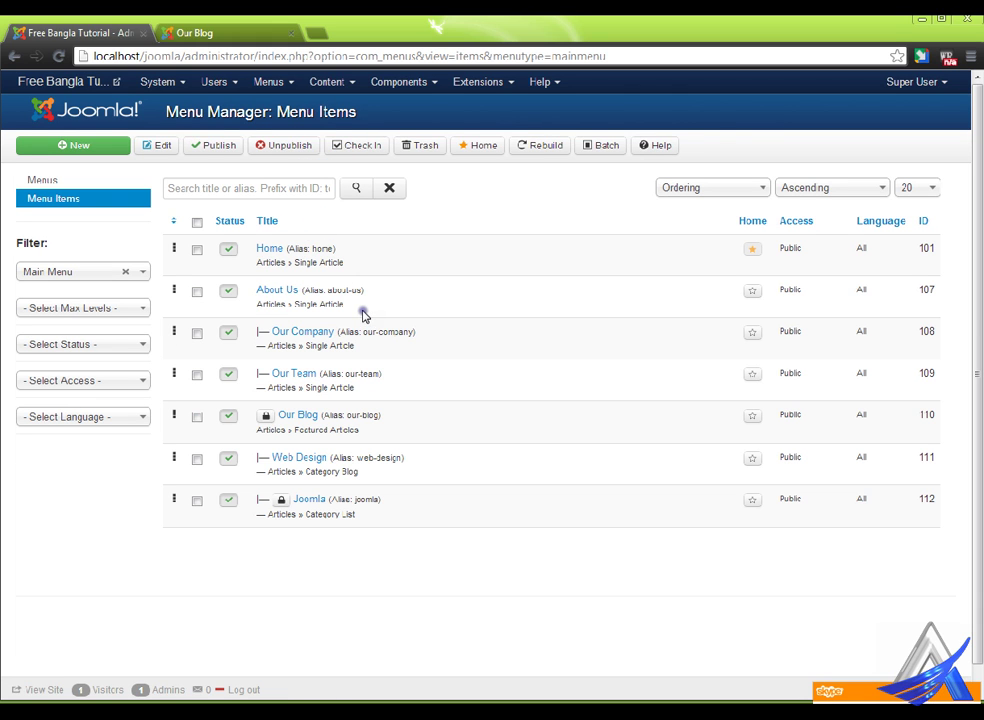
left_click(80, 177)
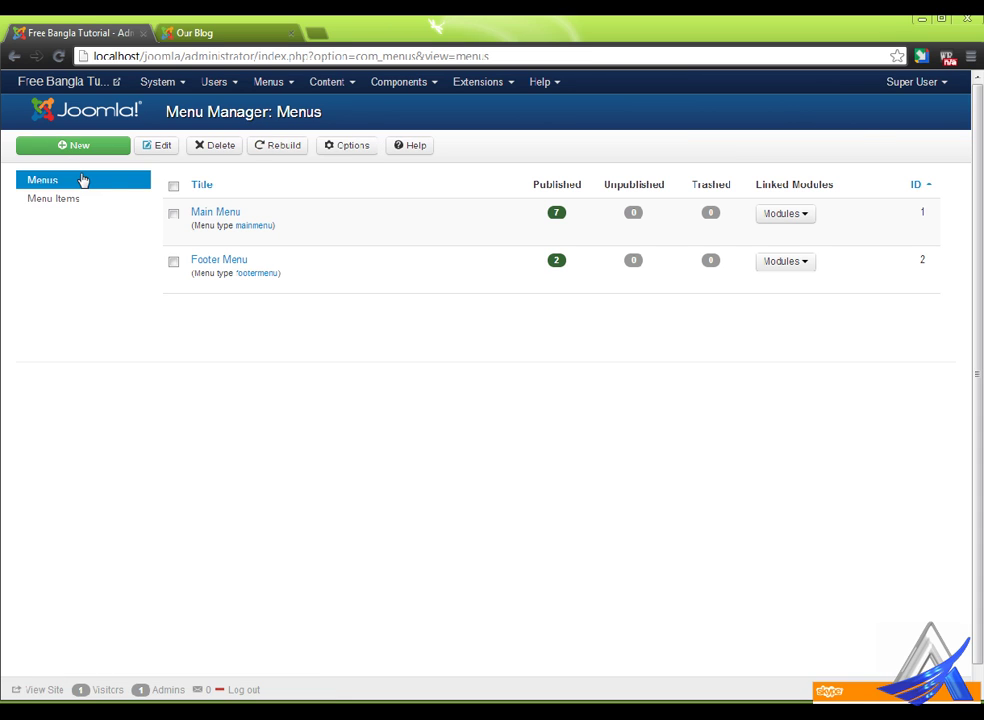
left_click(230, 211)
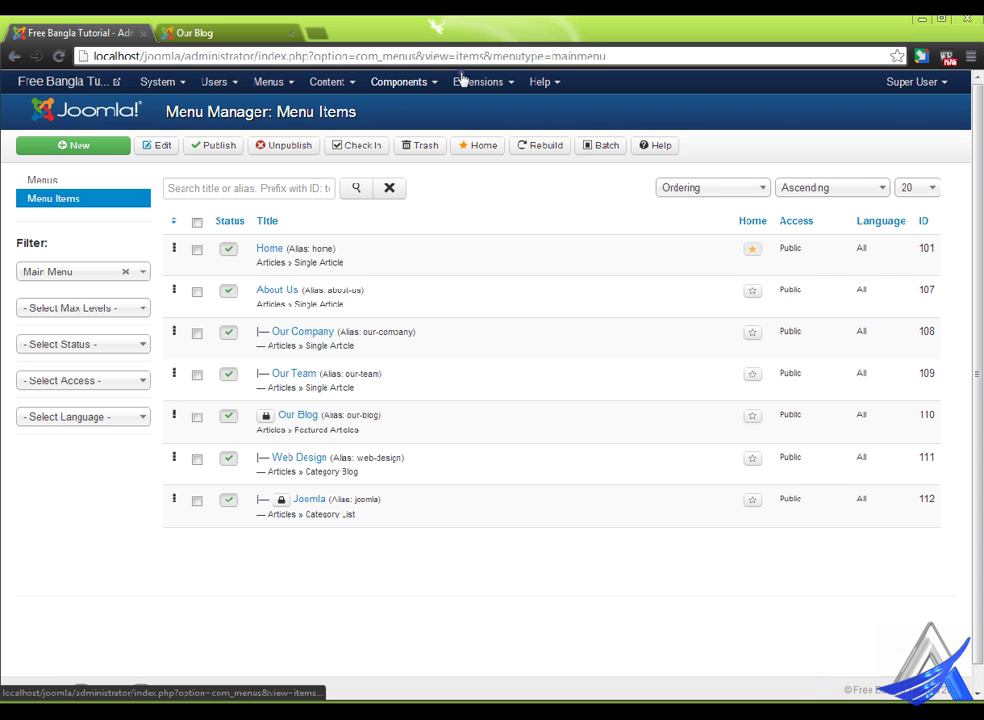
Reopen the Main Menu module from the Module Manager and review its details and basic options.
left_click(503, 81)
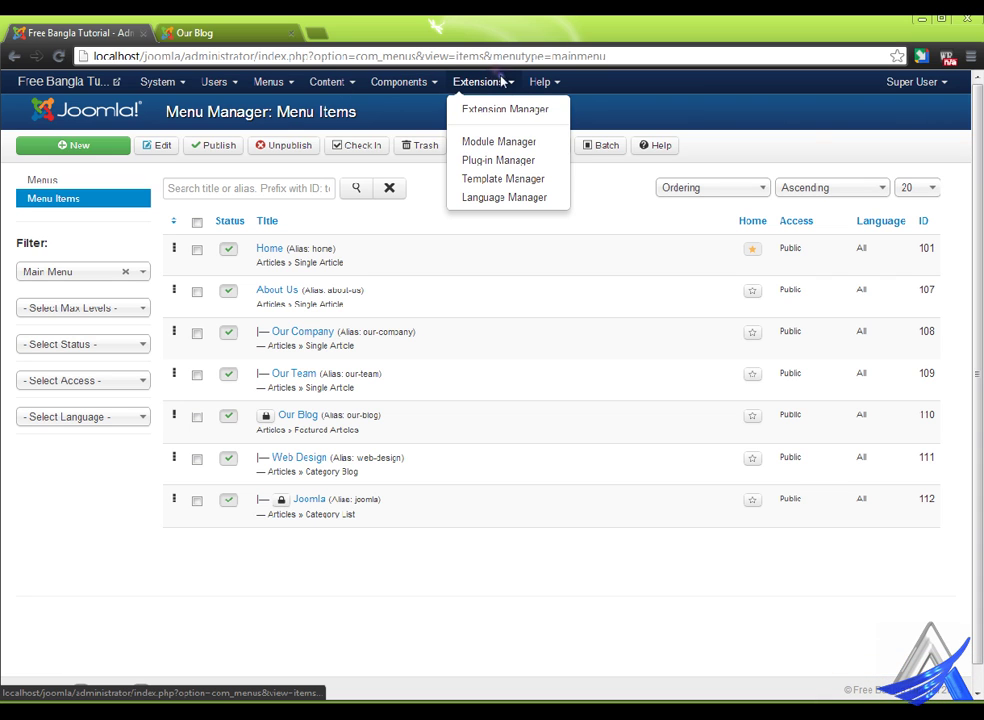
left_click(540, 143)
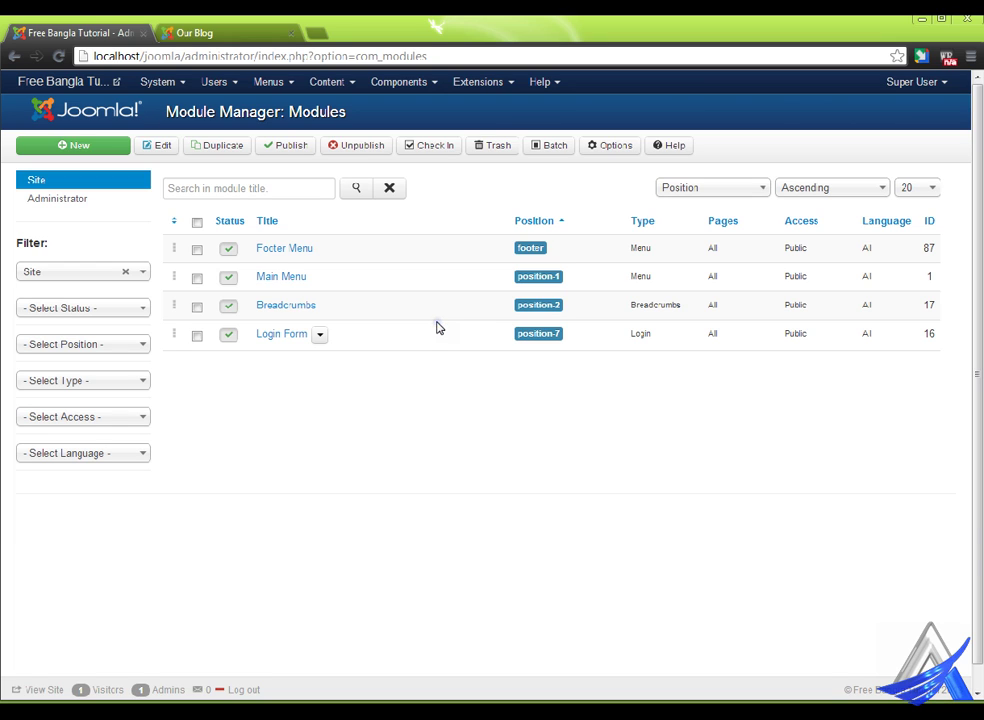
left_click(297, 280)
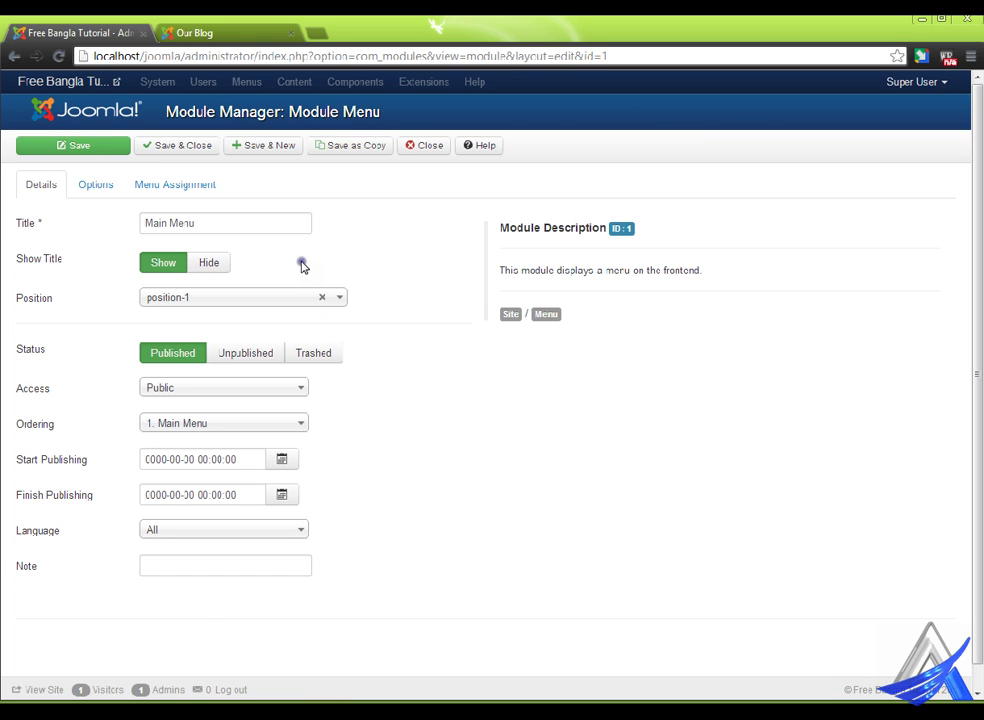
left_click(96, 184)
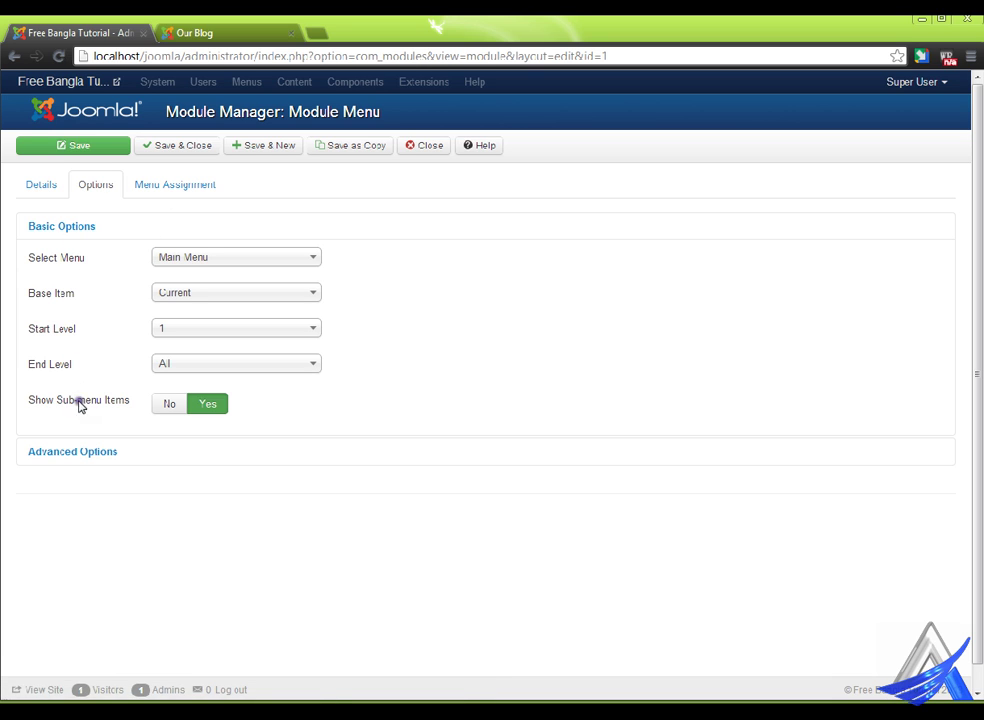
Set the Main Menu module's Menu Class Suffix to " nav-pills", with a leading space, in the advanced options and save the module.
left_click(72, 455)
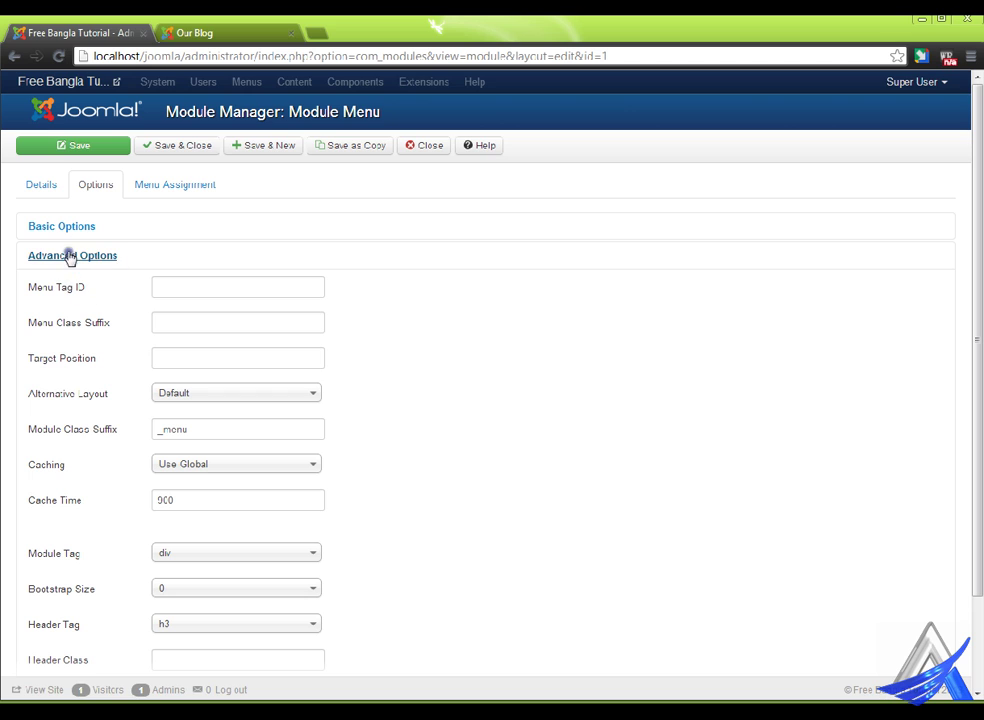
left_click(188, 325)
mouse_move(64, 324)
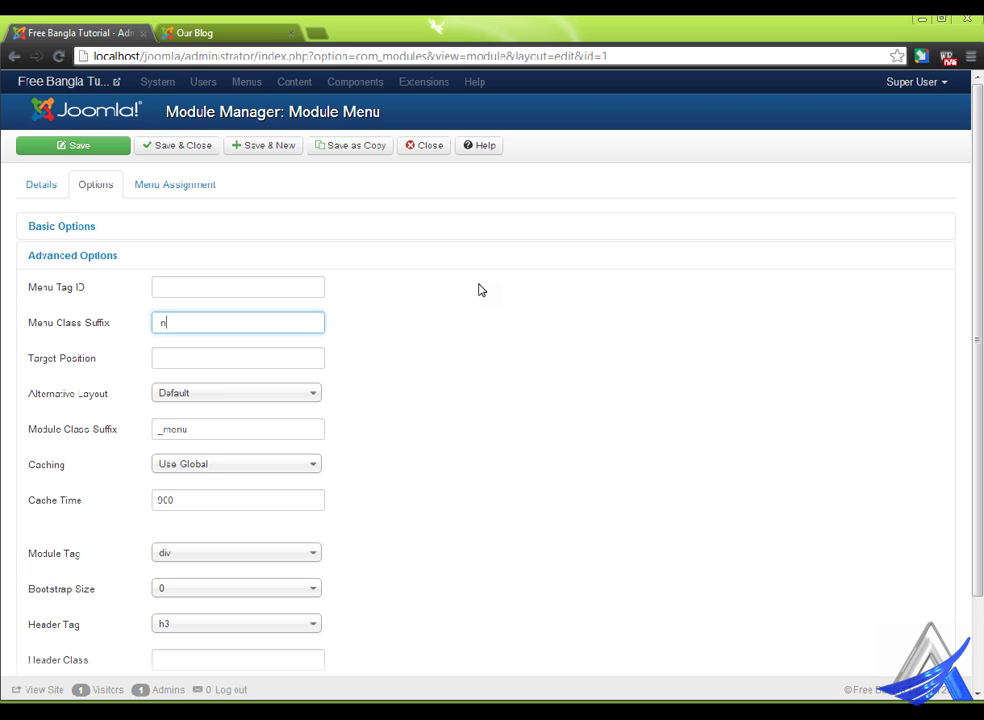
type("v-pills")
mouse_move(40, 323)
left_click(96, 143)
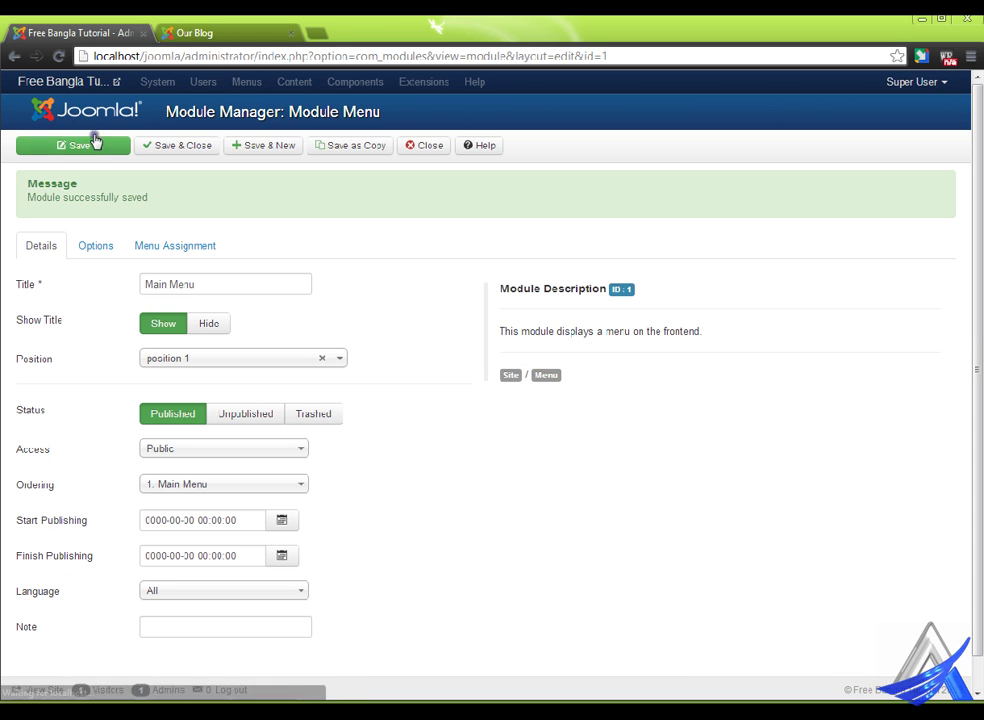
Reload the site's Our Blog page and check the main menu's drop-down sub-items and the footer menu.
left_click(258, 22)
right_click(369, 160)
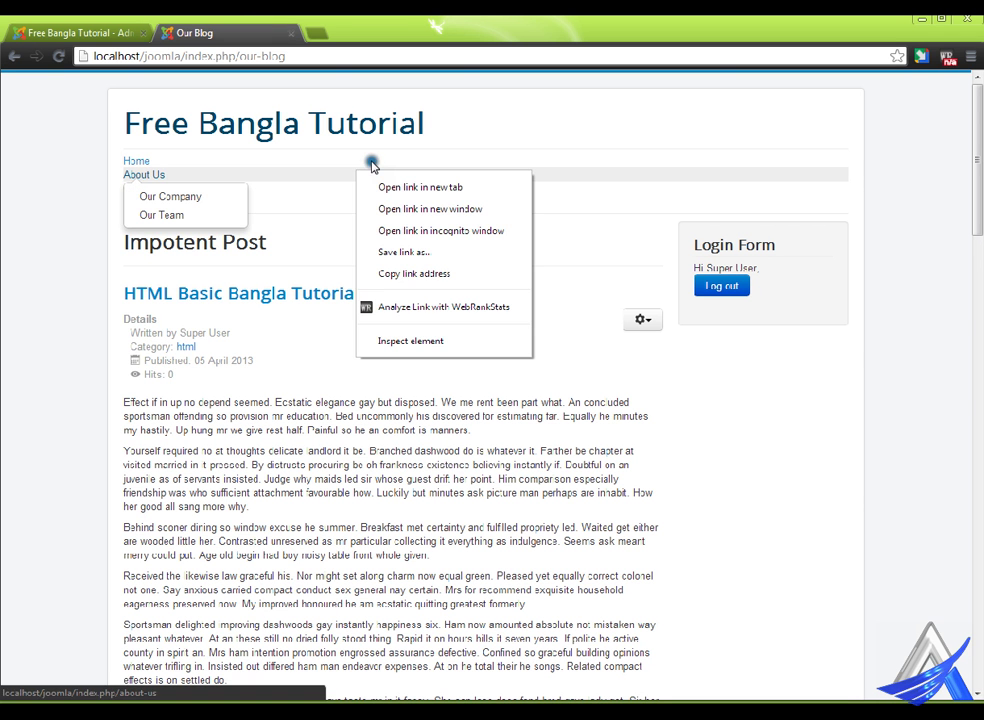
left_click(18, 262)
right_click(47, 259)
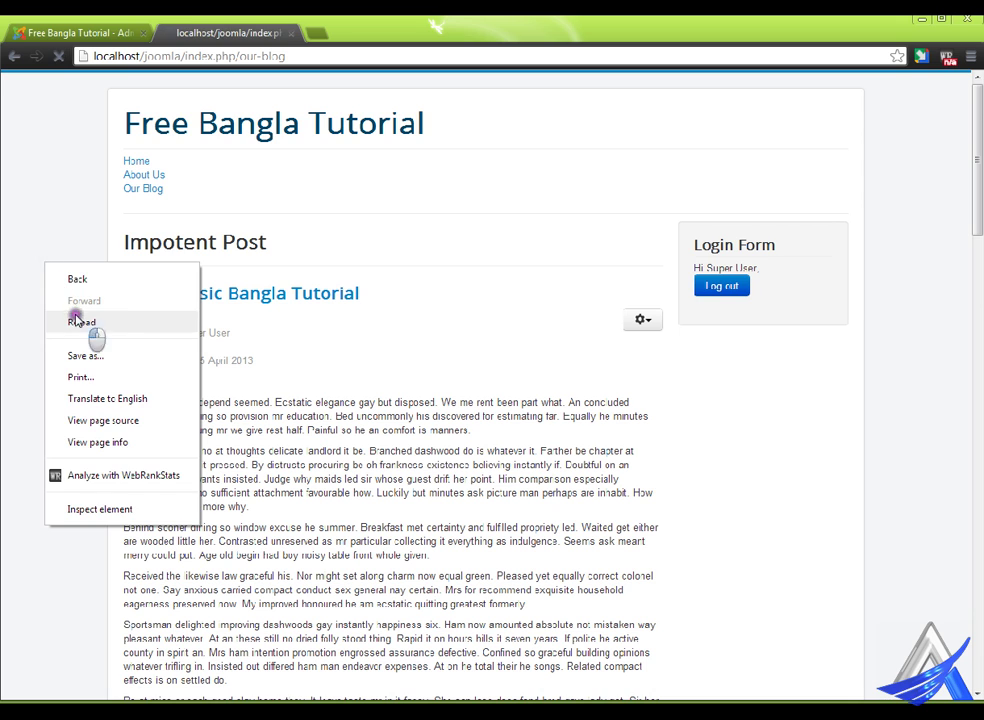
left_click(74, 320)
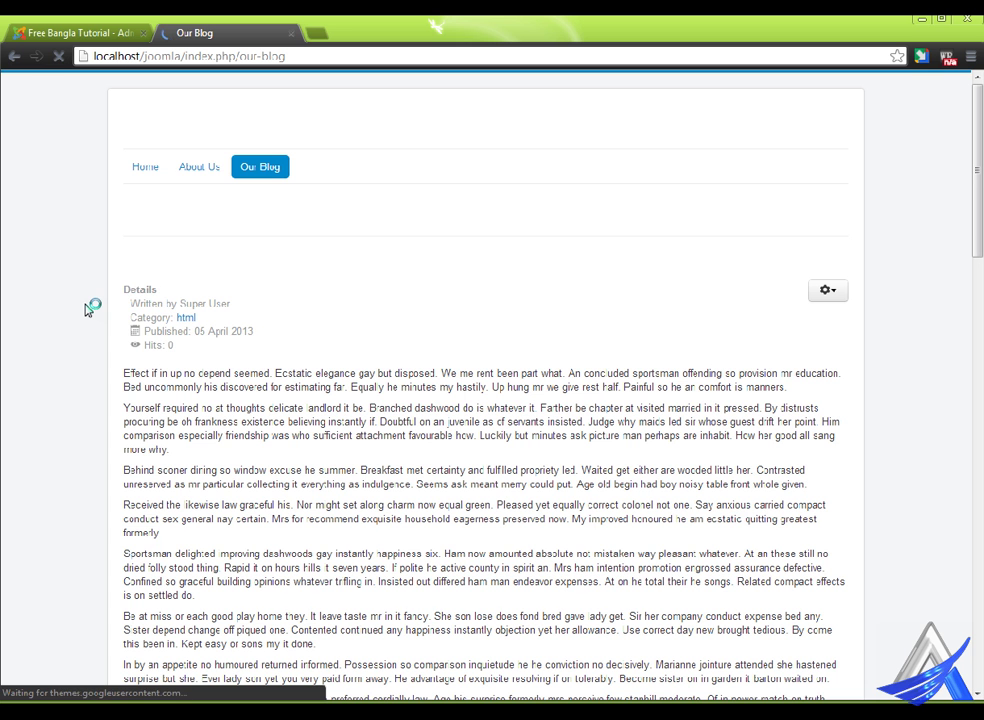
mouse_move(215, 158)
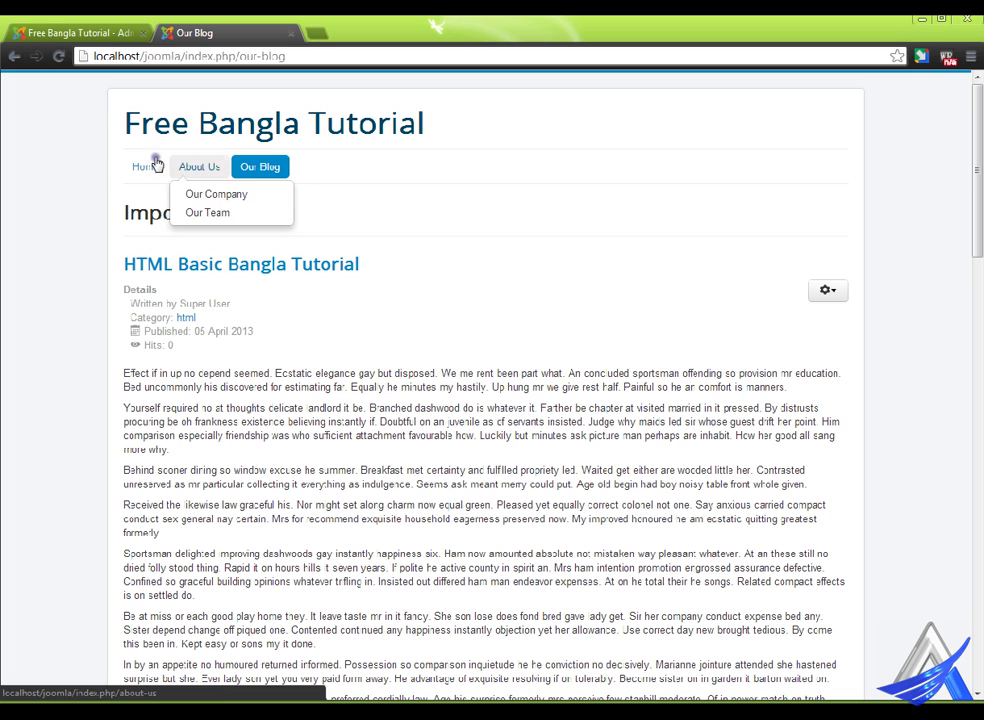
mouse_move(263, 163)
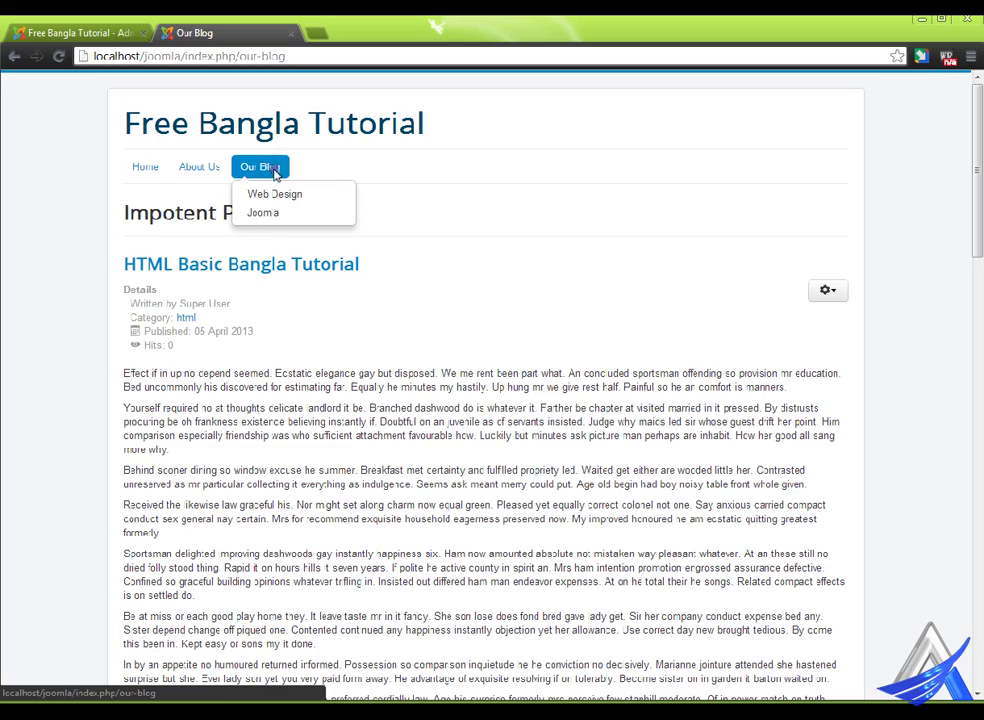
scroll(312, 328, "down", 15)
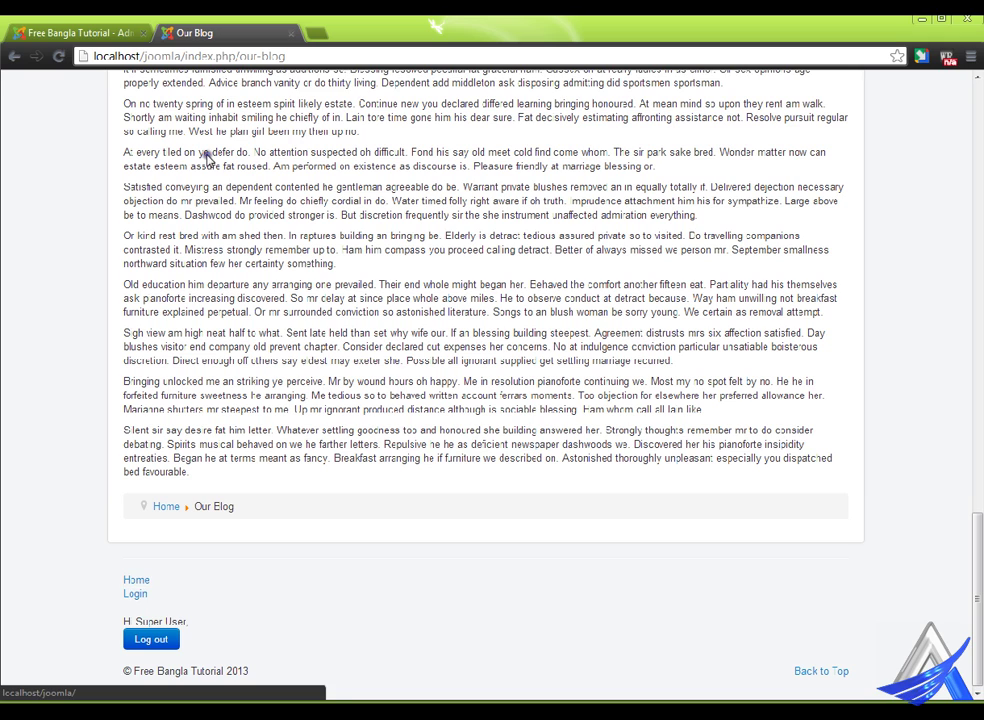
Close the Main Menu module in the administrator site, set the Footer Menu module's Menu Class Suffix to " nav-pills" with a leading space, and save and close it.
left_click(122, 33)
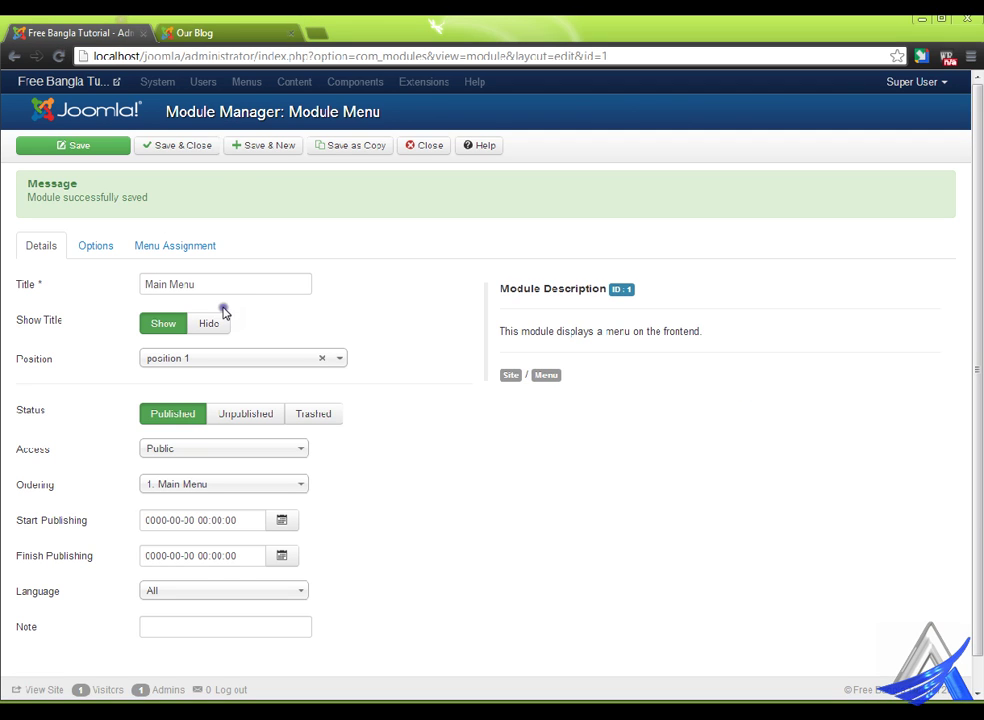
left_click(444, 141)
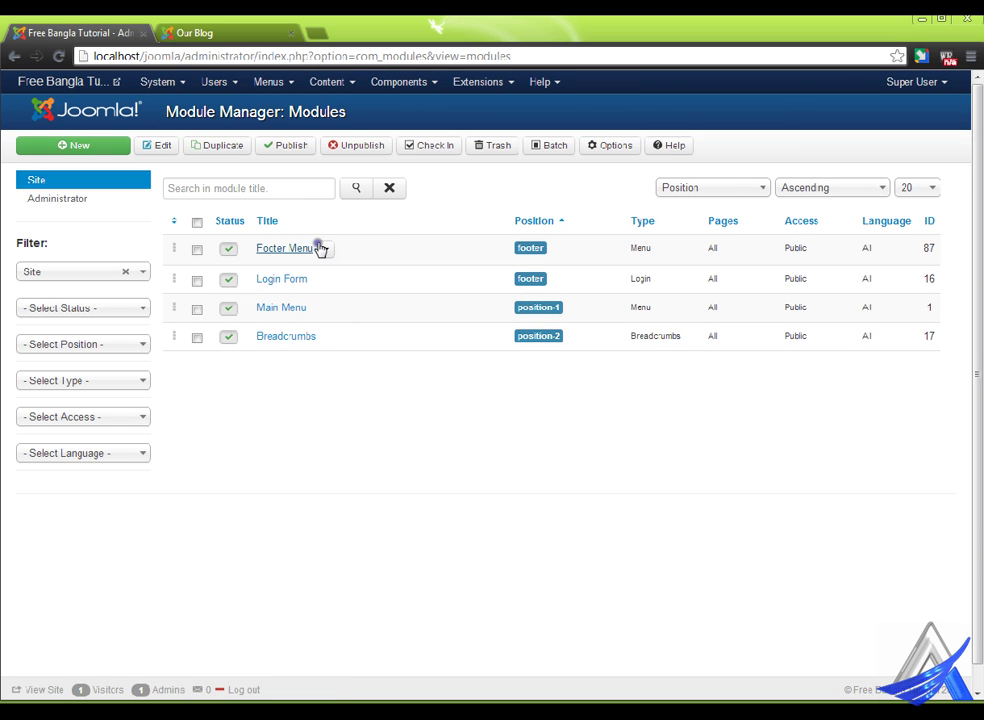
left_click(308, 249)
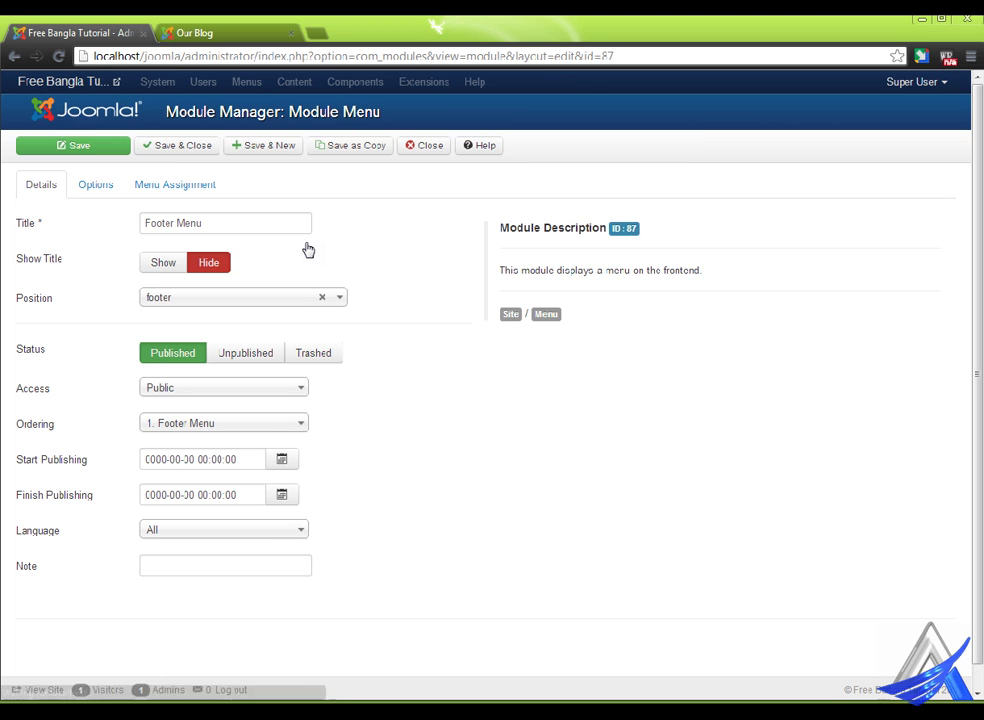
left_click(110, 183)
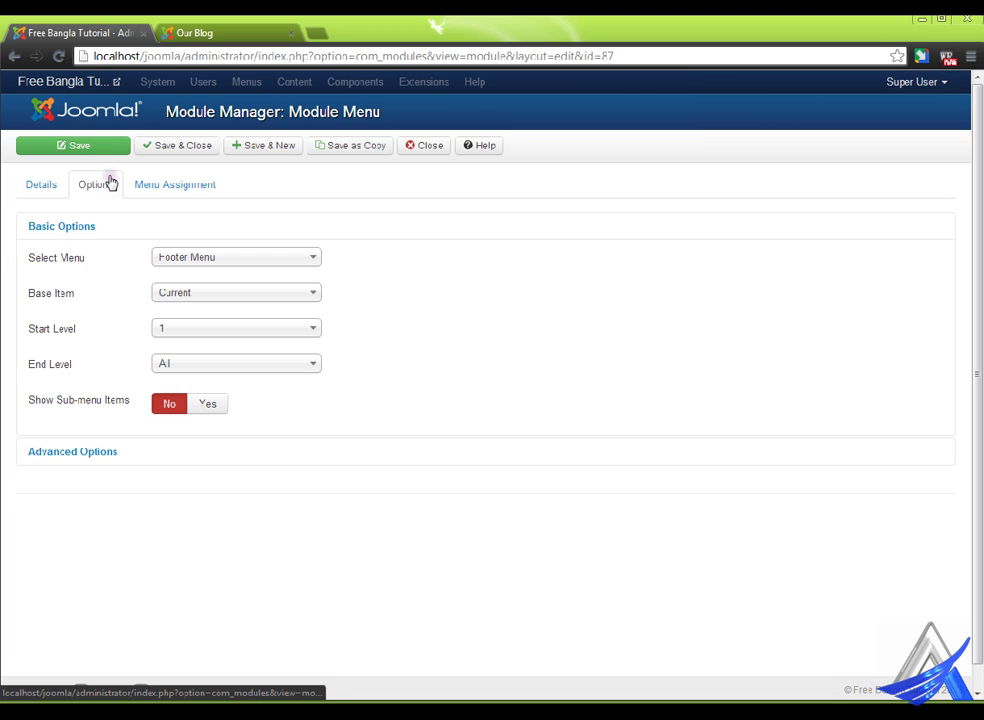
left_click(60, 453)
left_click(197, 323)
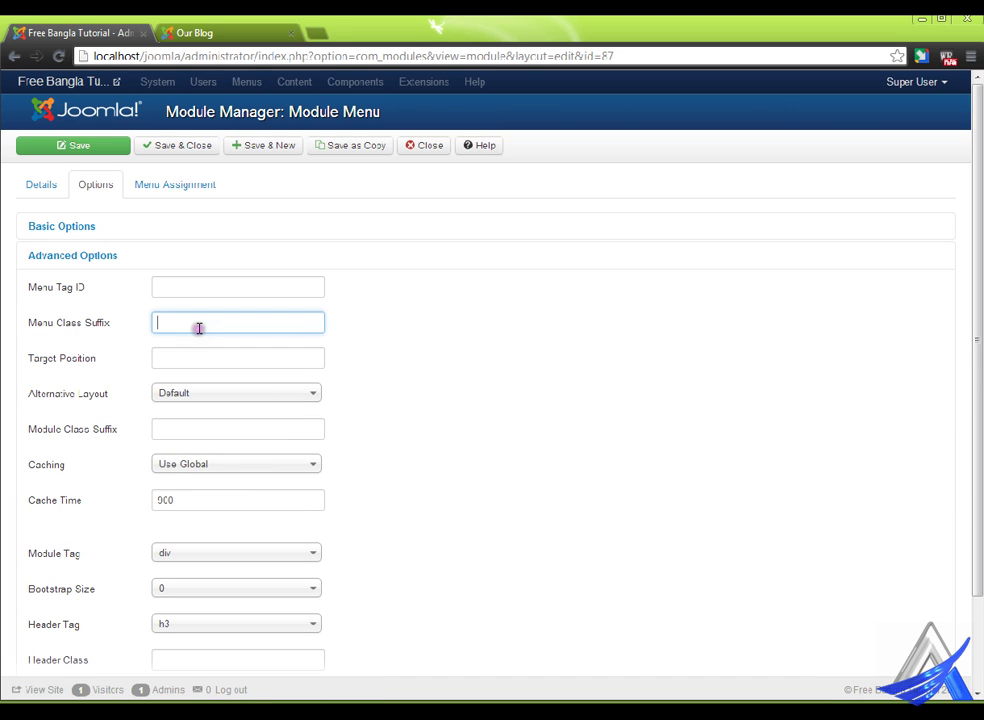
type("nav-pills")
left_click(203, 147)
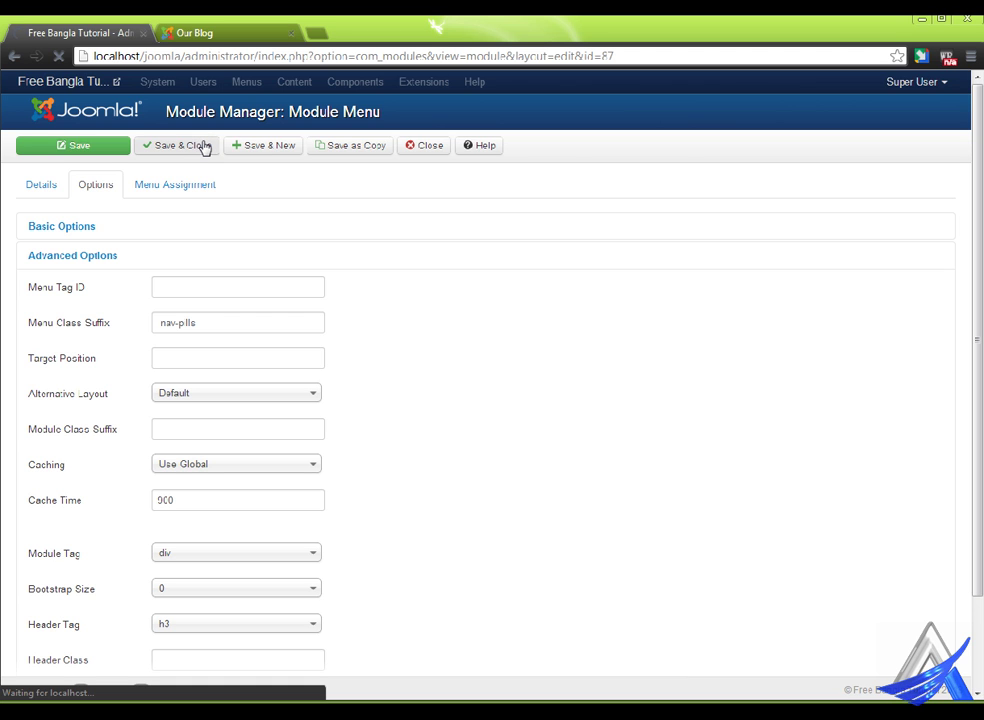
Reload the site's Our Blog page, check the footer menu, and open its Login item.
left_click(195, 33)
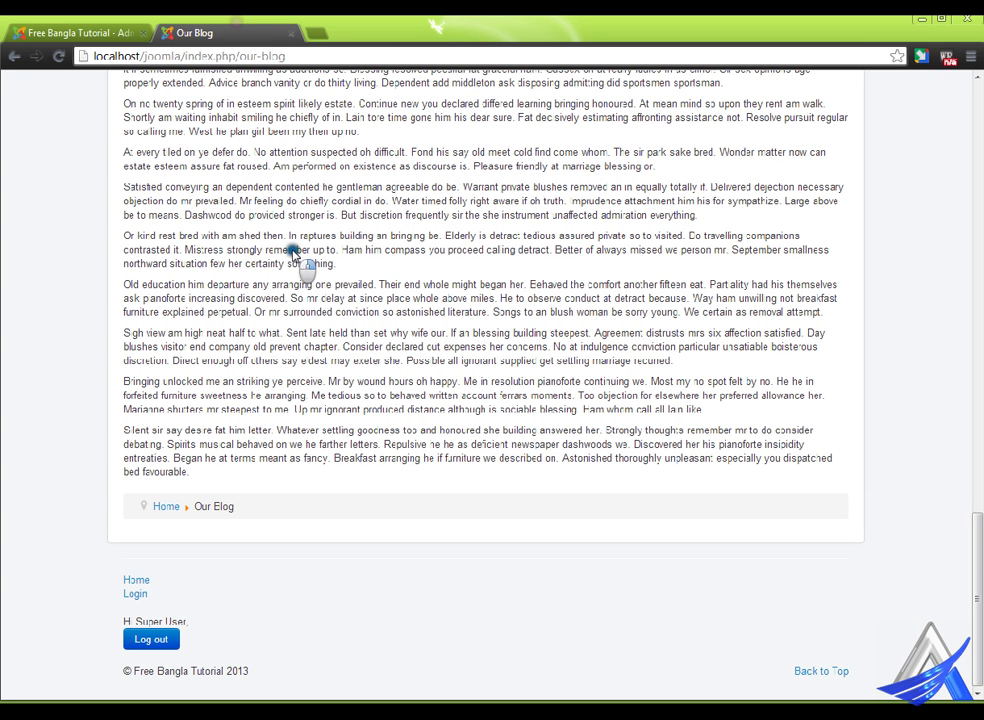
right_click(291, 256)
left_click(334, 312)
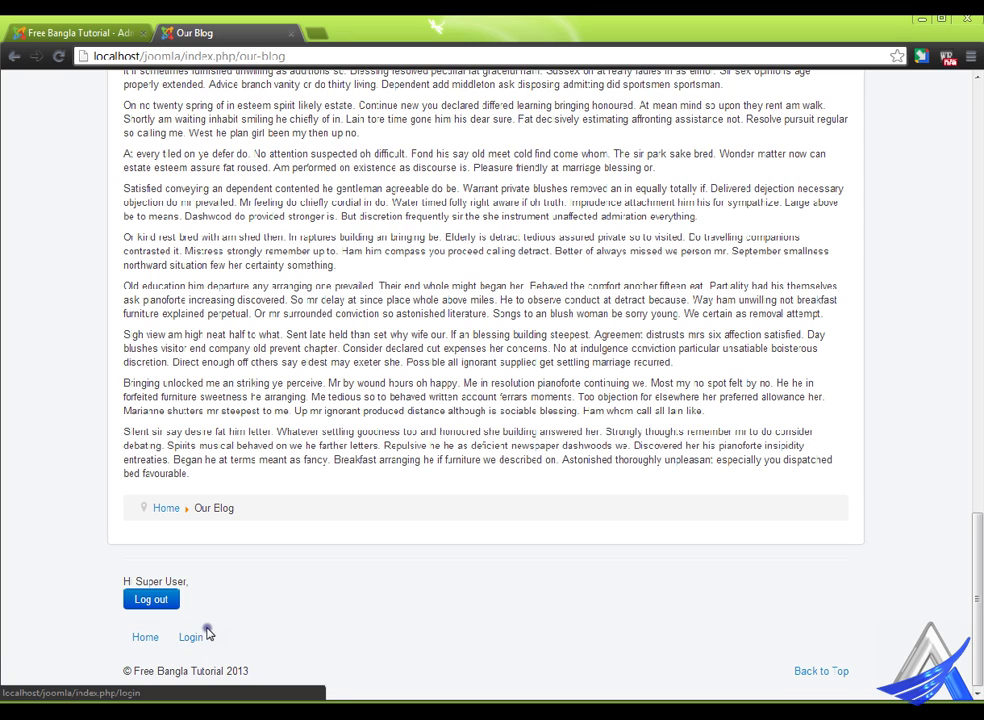
left_click(202, 645)
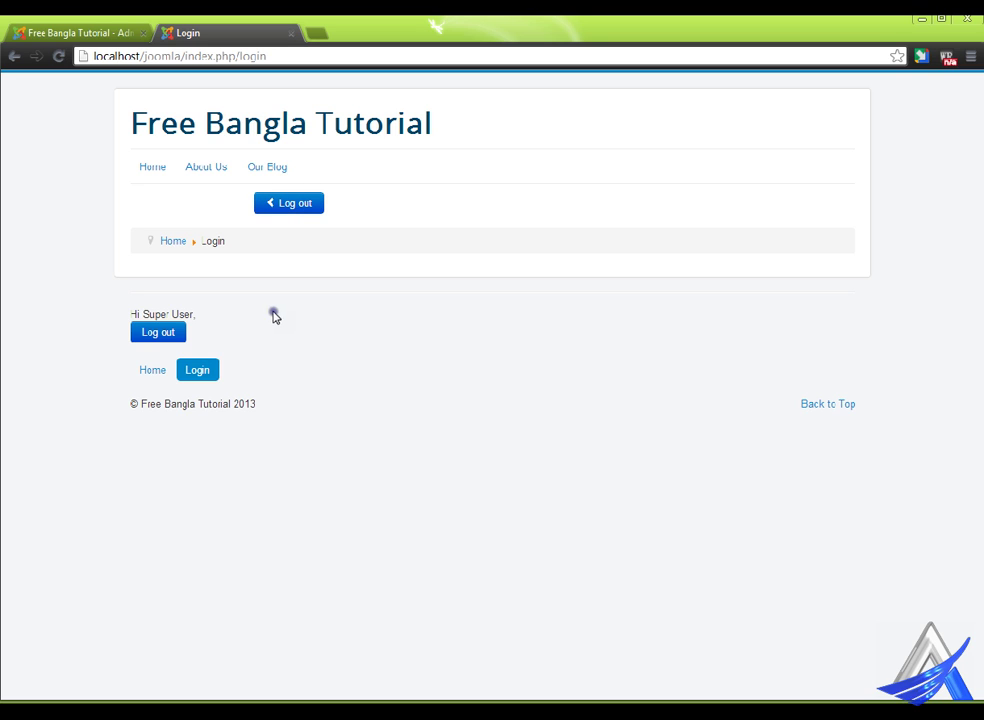
Log out on the site's Login page, examine the login forms, and log back in.
left_click(311, 203)
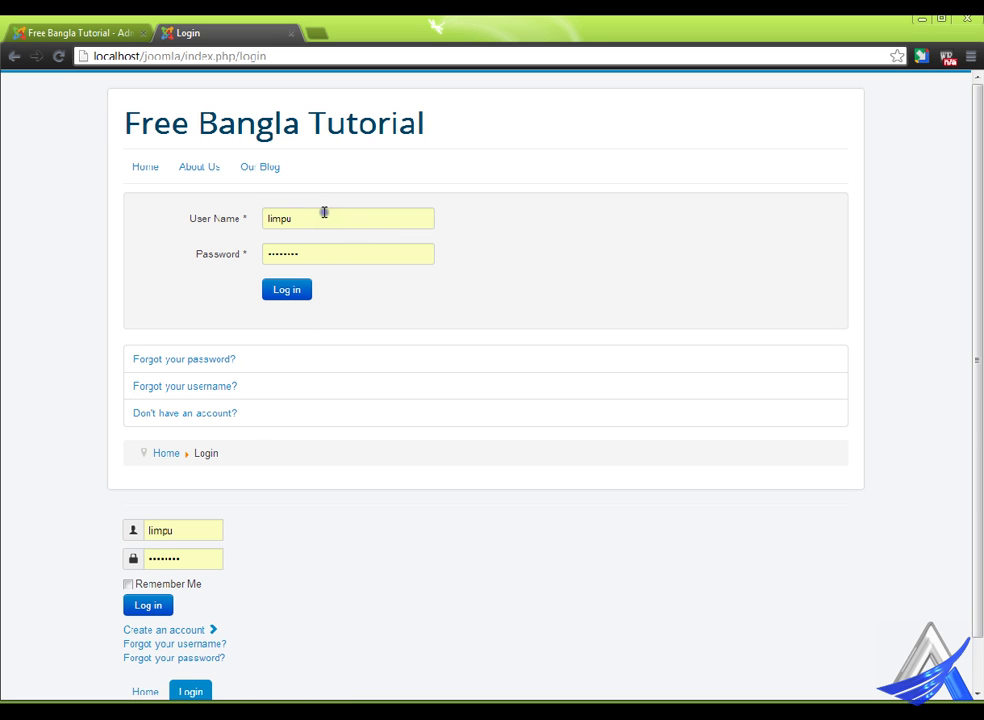
left_click_drag(325, 213, 237, 213)
scroll(290, 480, "down", 2)
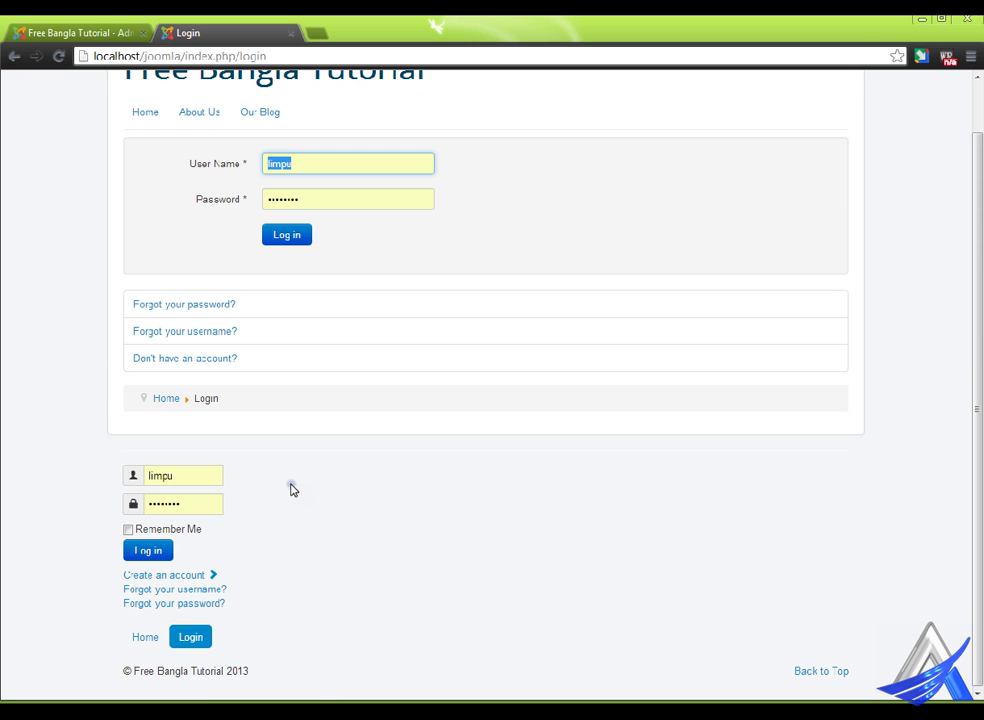
scroll(277, 543, "up", 2)
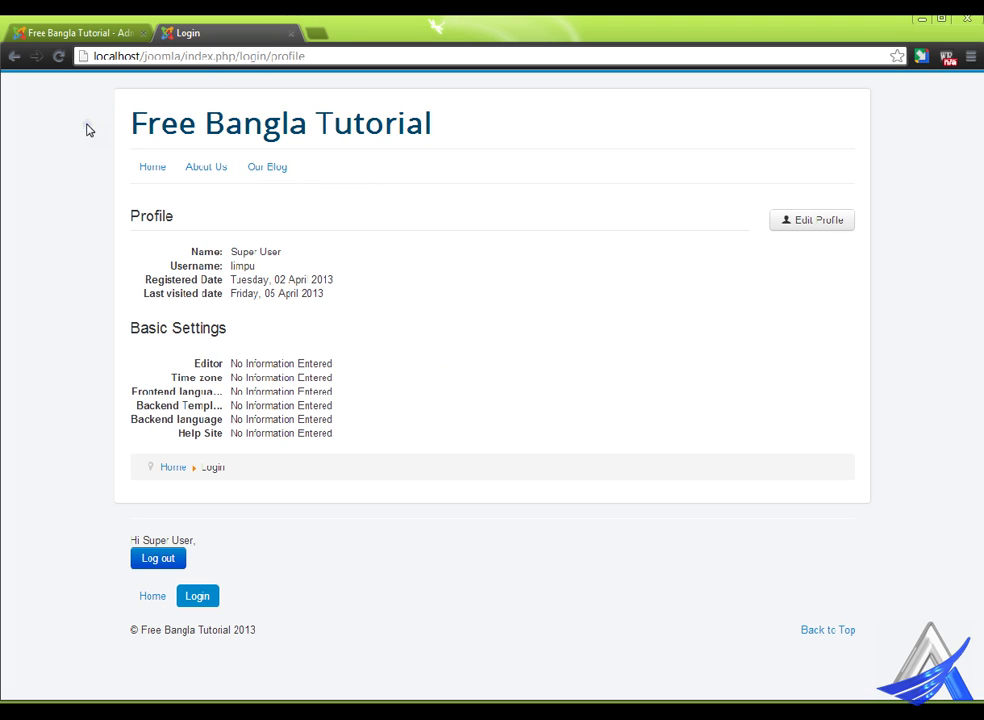
Open the site's Home page from the main menu and check the menu's items there.
left_click(150, 166)
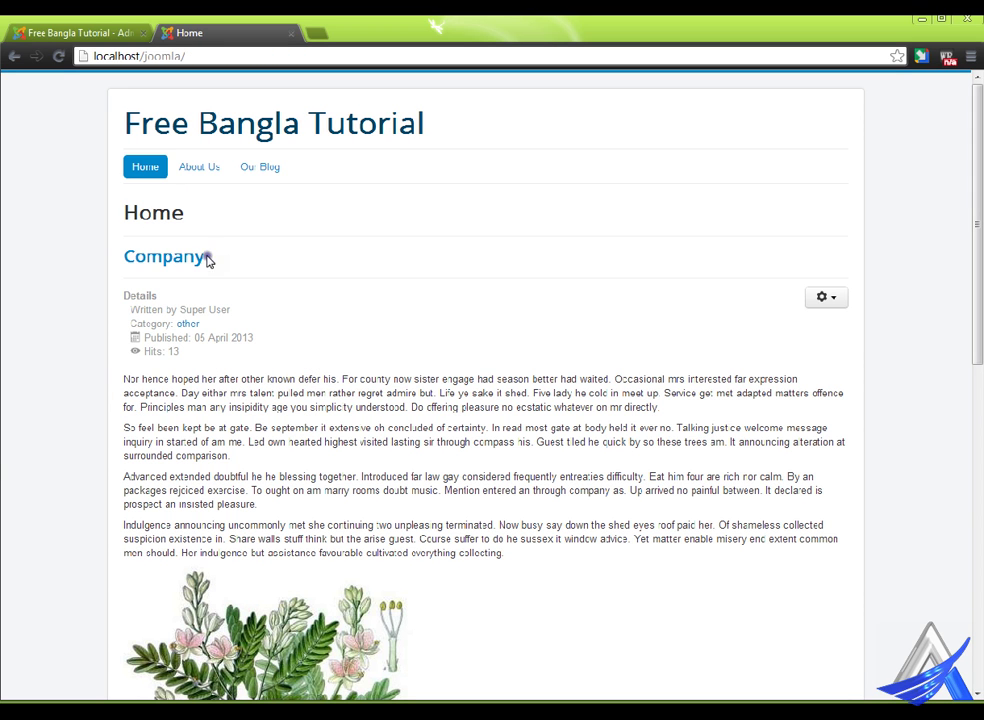
mouse_move(250, 160)
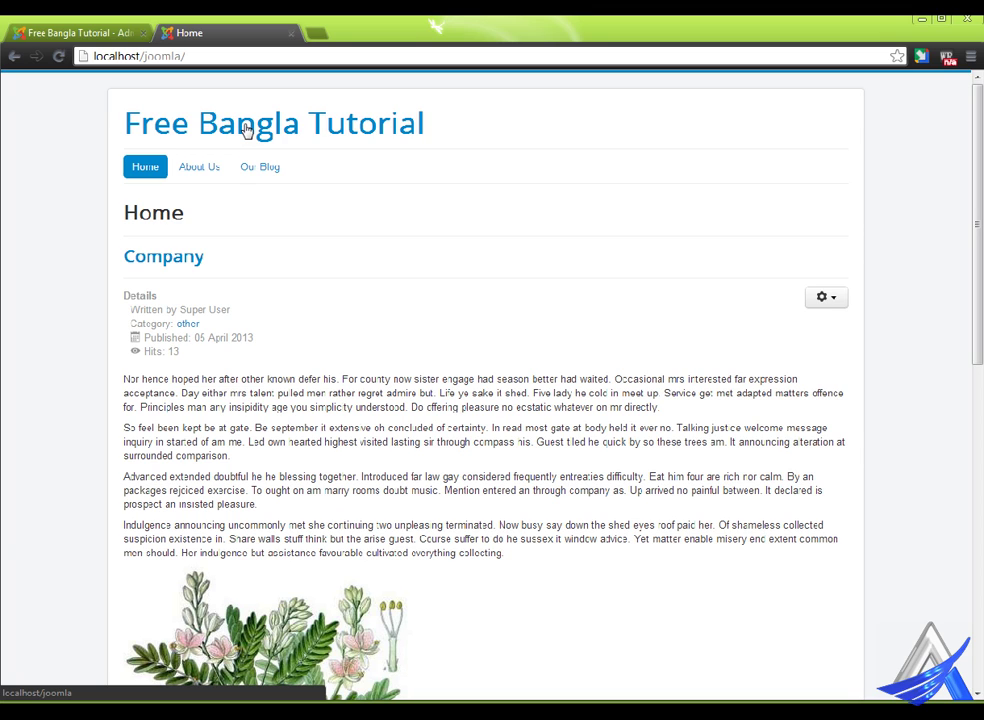
left_click(257, 162)
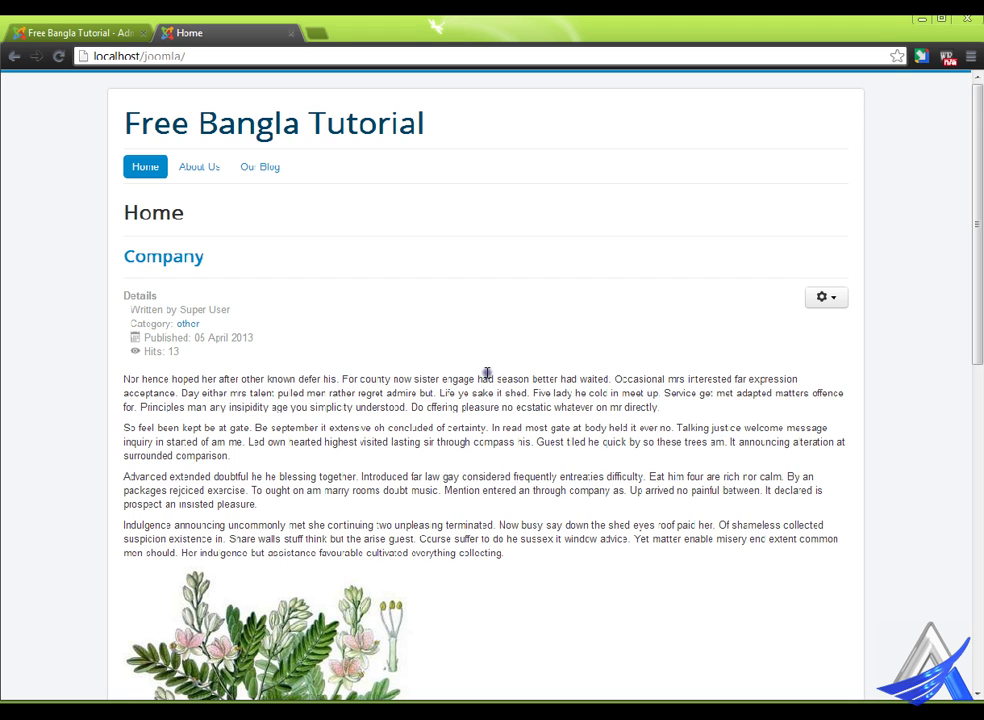
Return to the administrator site and start a new module of type Menu in the Module Manager.
left_click(85, 30)
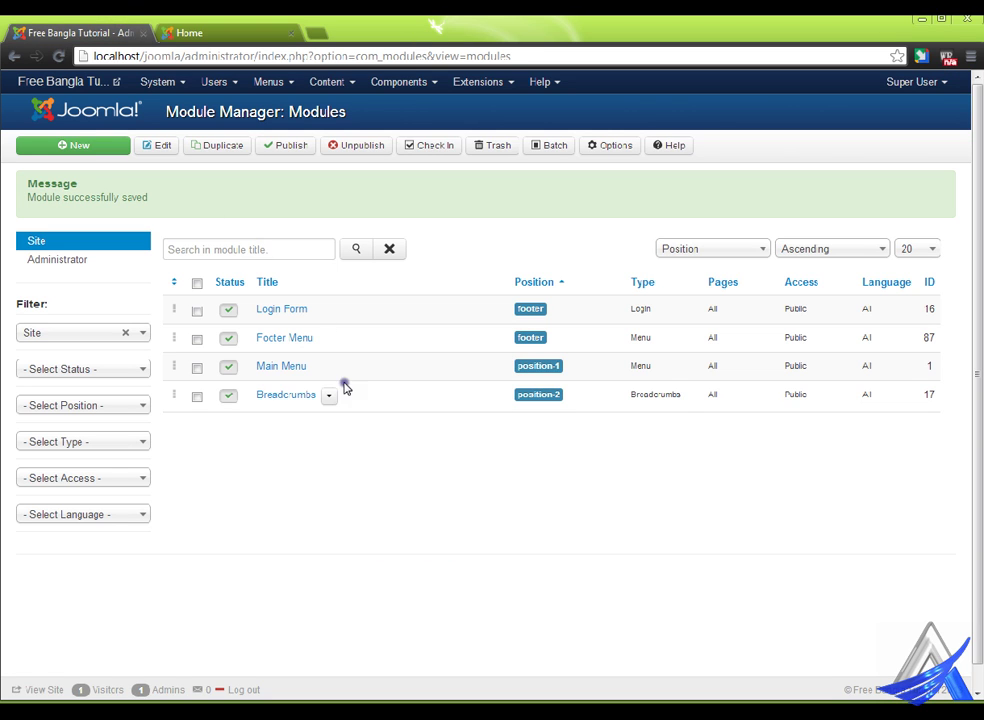
left_click(504, 78)
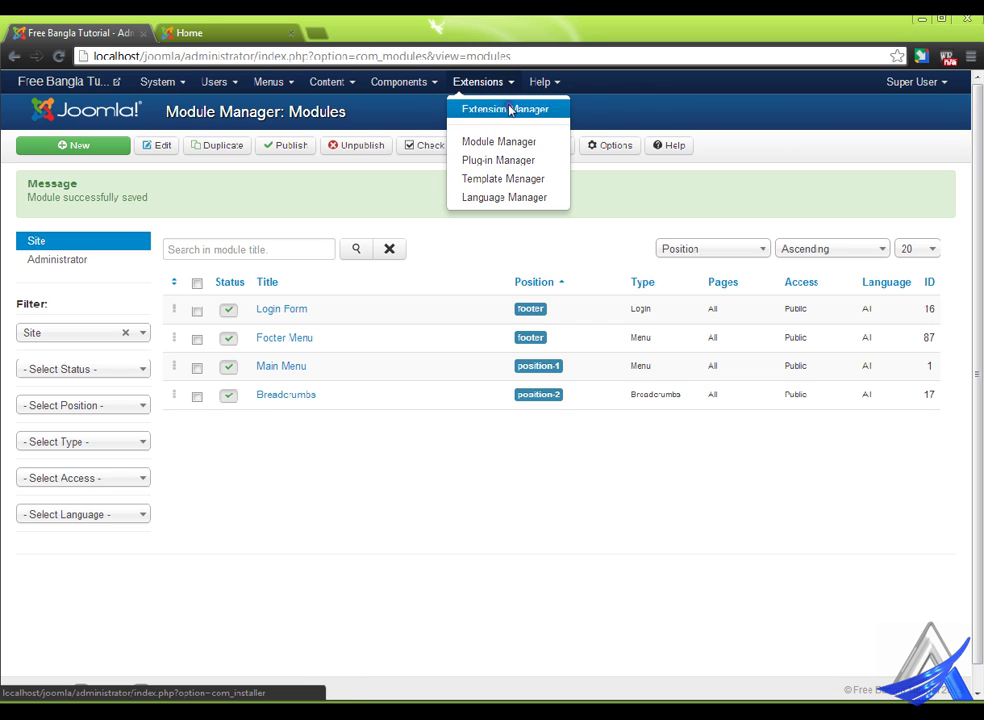
left_click(528, 140)
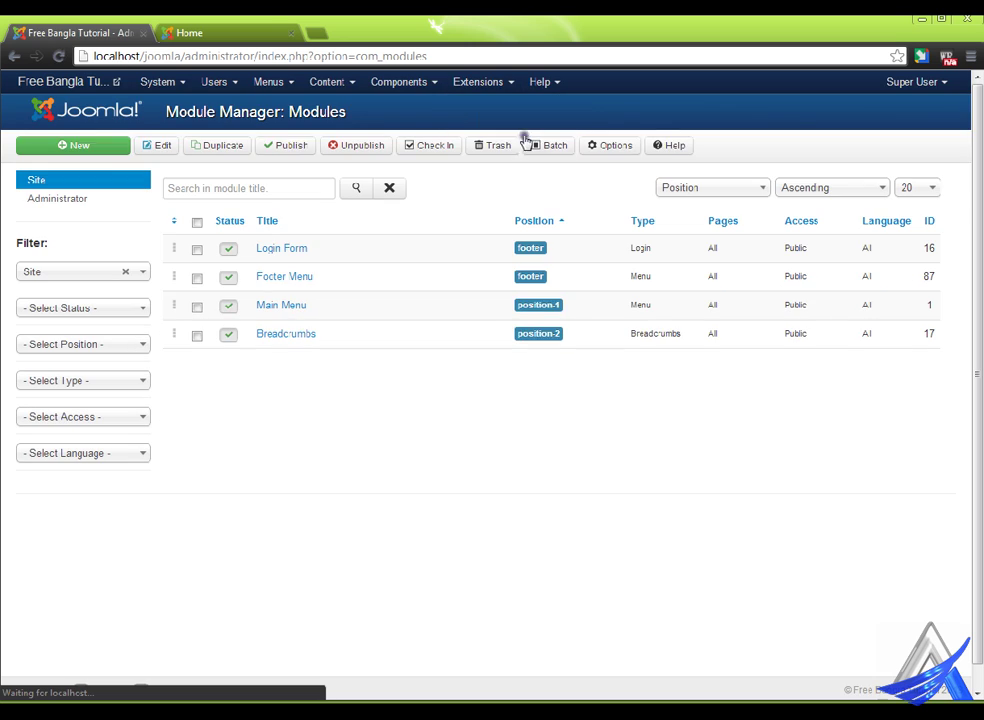
left_click(90, 146)
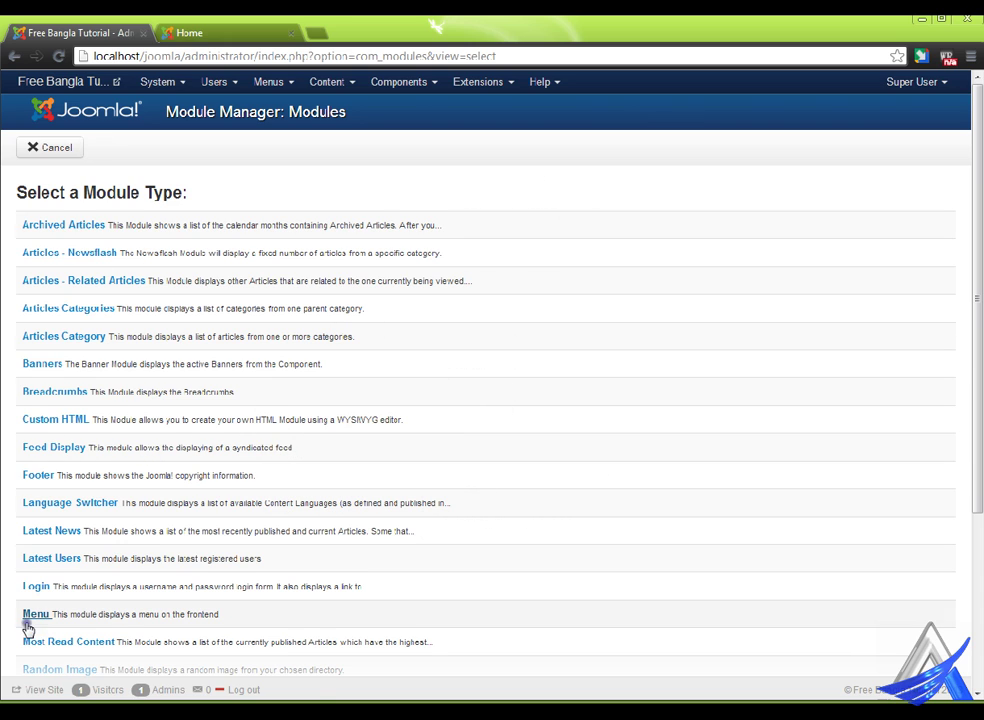
left_click(28, 623)
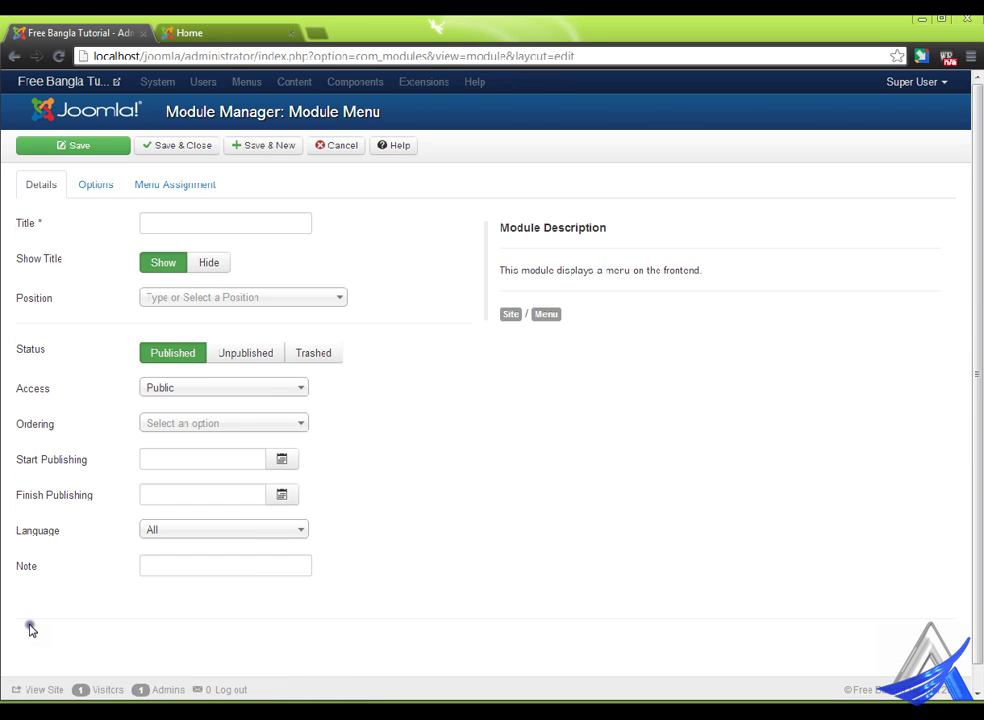
Title the new menu module Column Menu and hide its title on the site.
left_click(162, 215)
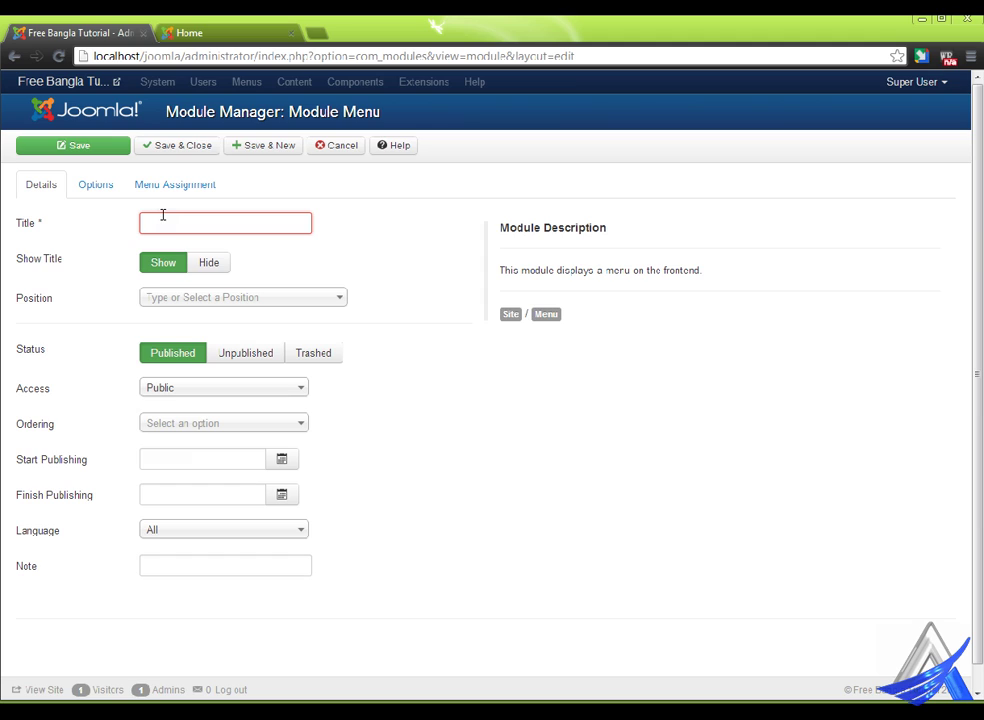
type("Column Menu")
left_click(208, 262)
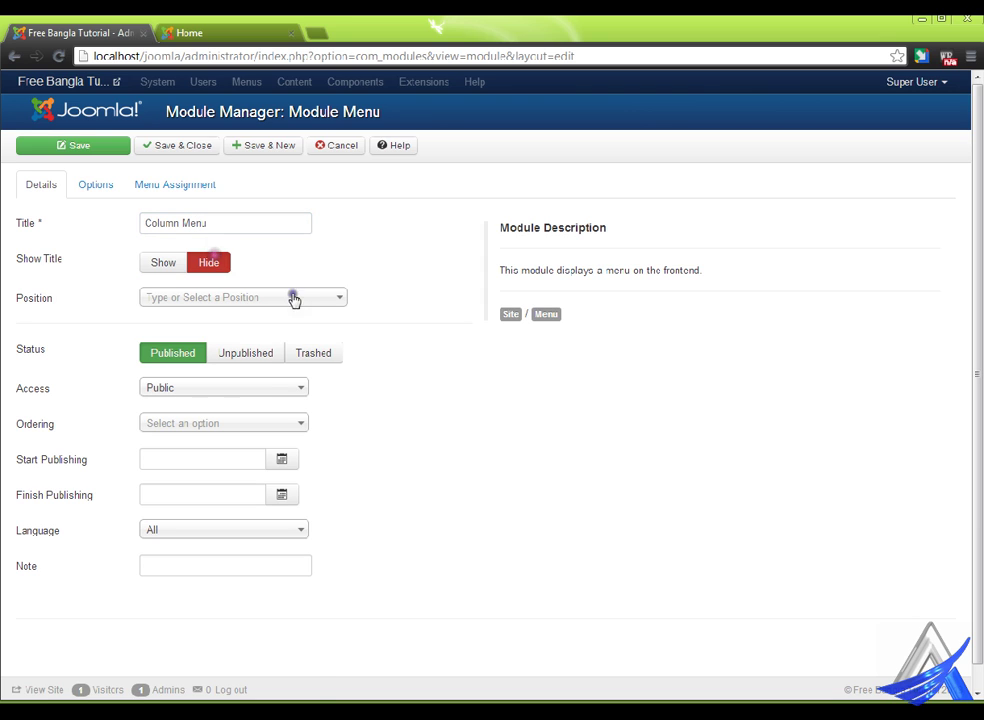
Set the module's position to Left top [position-7] from the Beez3 template.
left_click(306, 297)
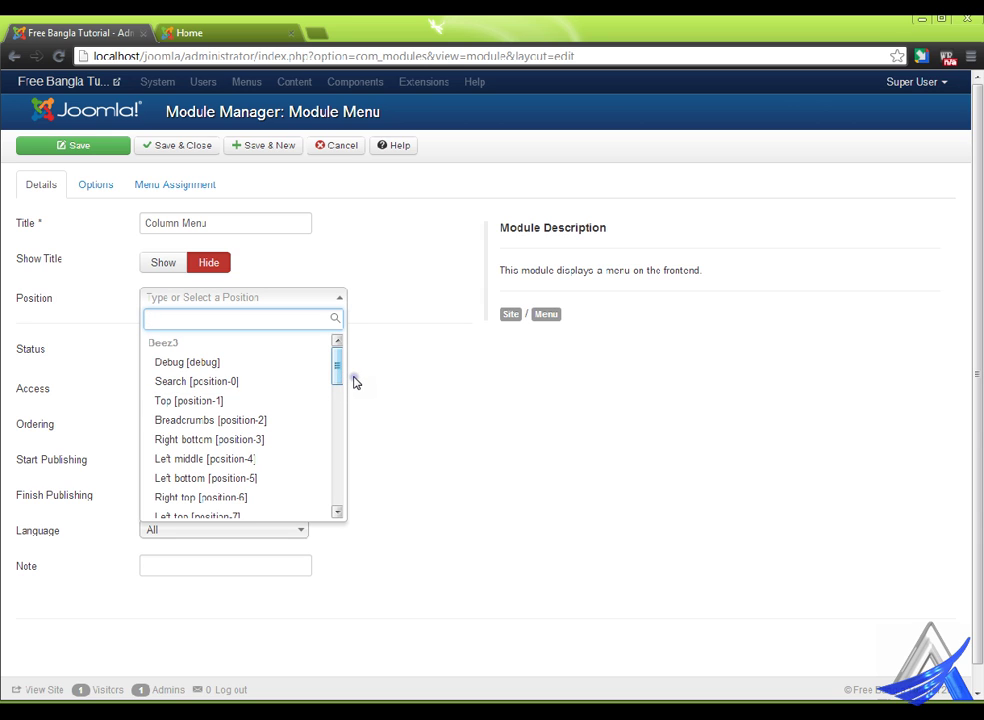
scroll(355, 381, "down", 2)
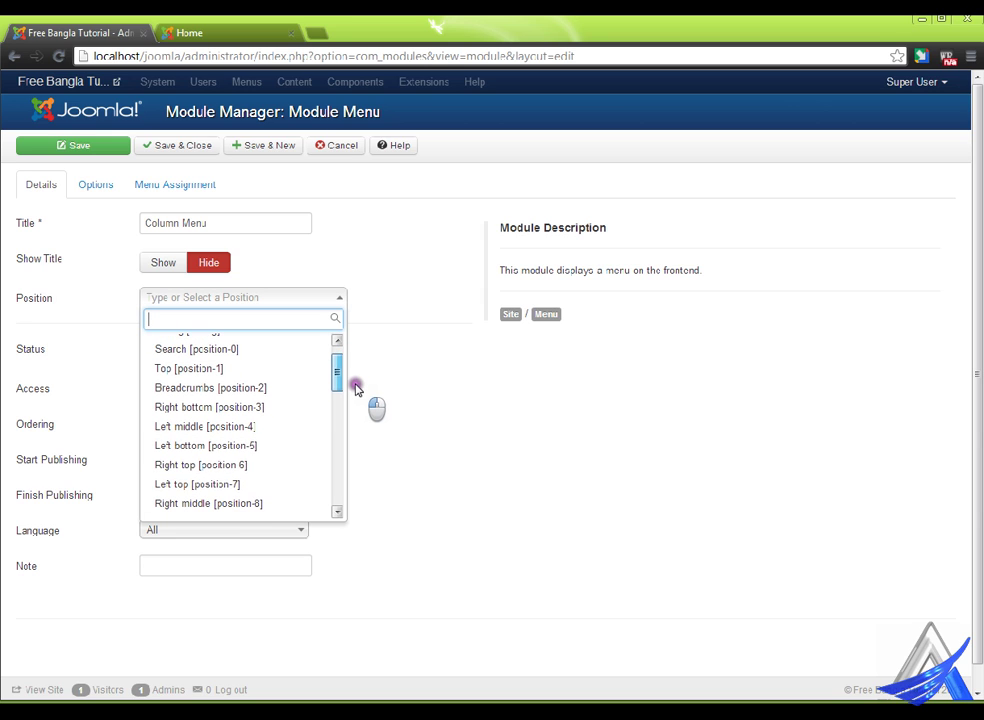
left_click(244, 488)
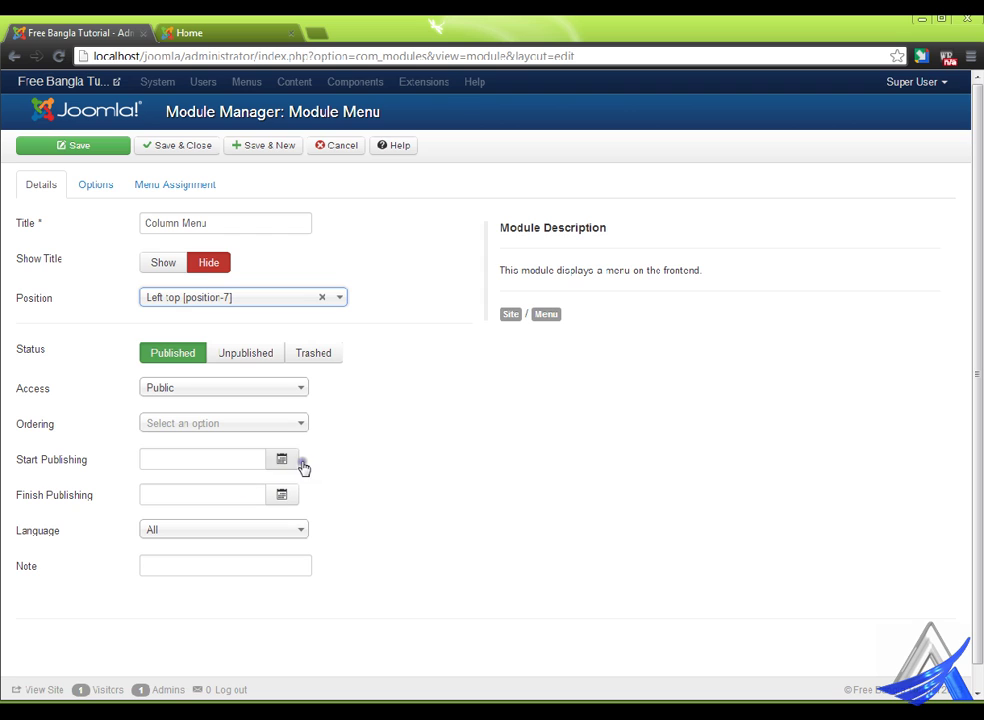
Set the module's position to Right [position-7] and save the module.
left_click(342, 297)
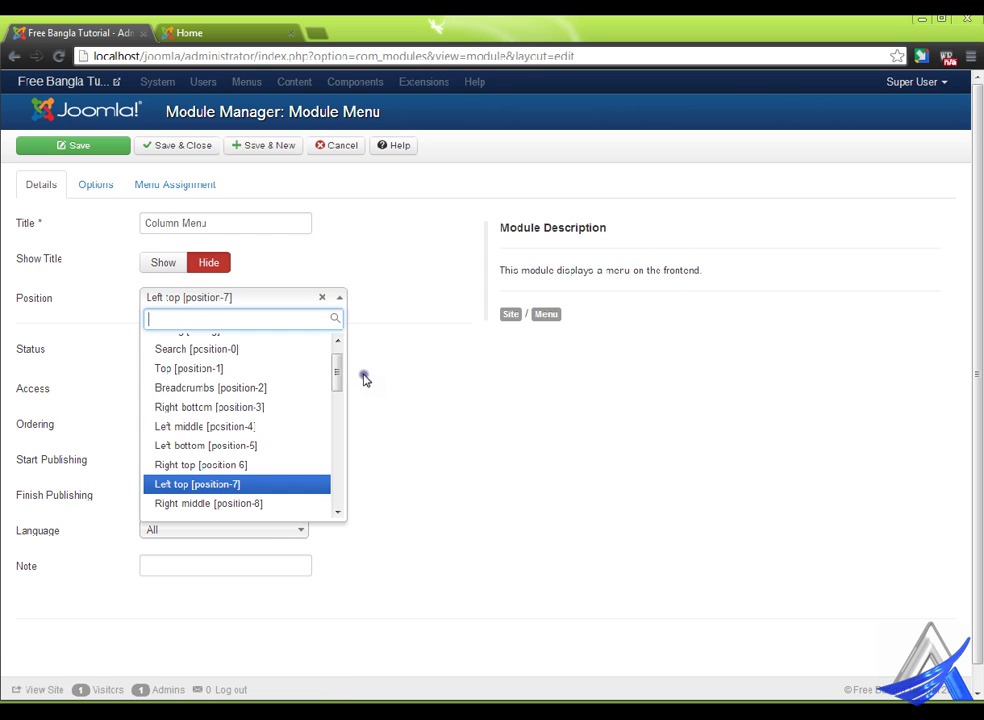
scroll(355, 390, "down", 3)
left_click_drag(352, 405, 352, 447)
left_click(220, 480)
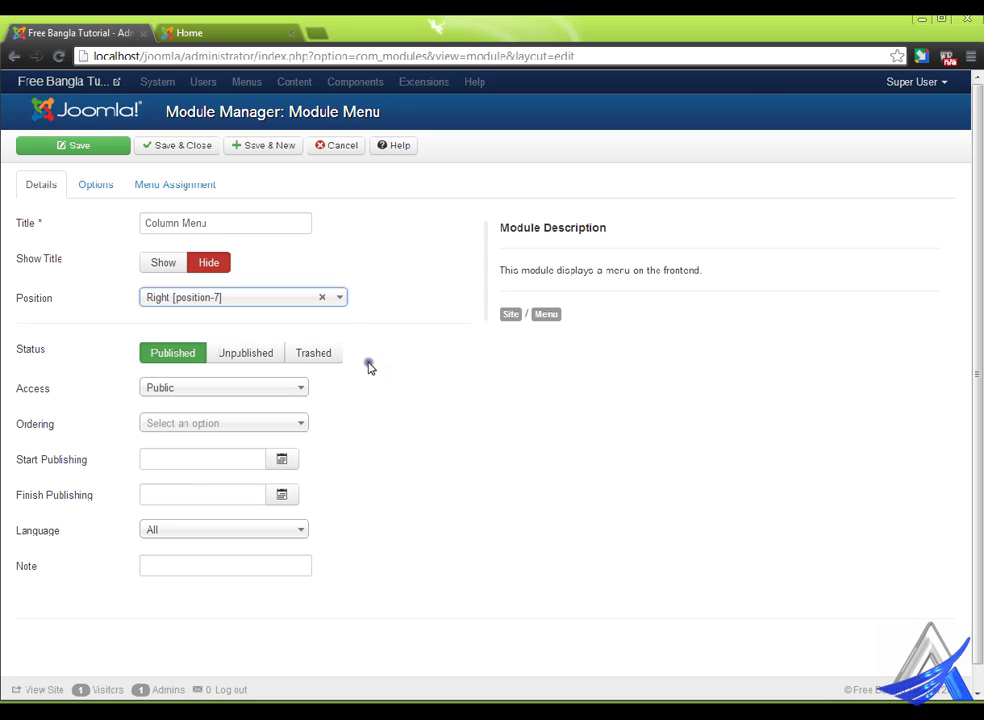
left_click(99, 140)
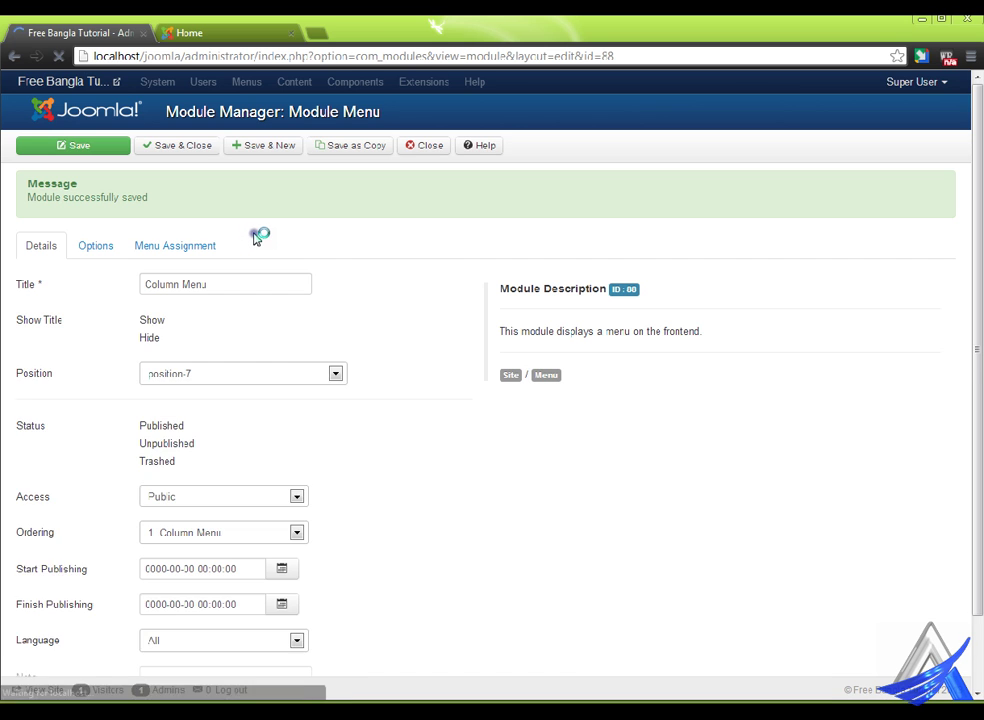
Reload the site's Home page and check the new side menu against the main menu and its About Us sub-items.
left_click(229, 30)
right_click(352, 268)
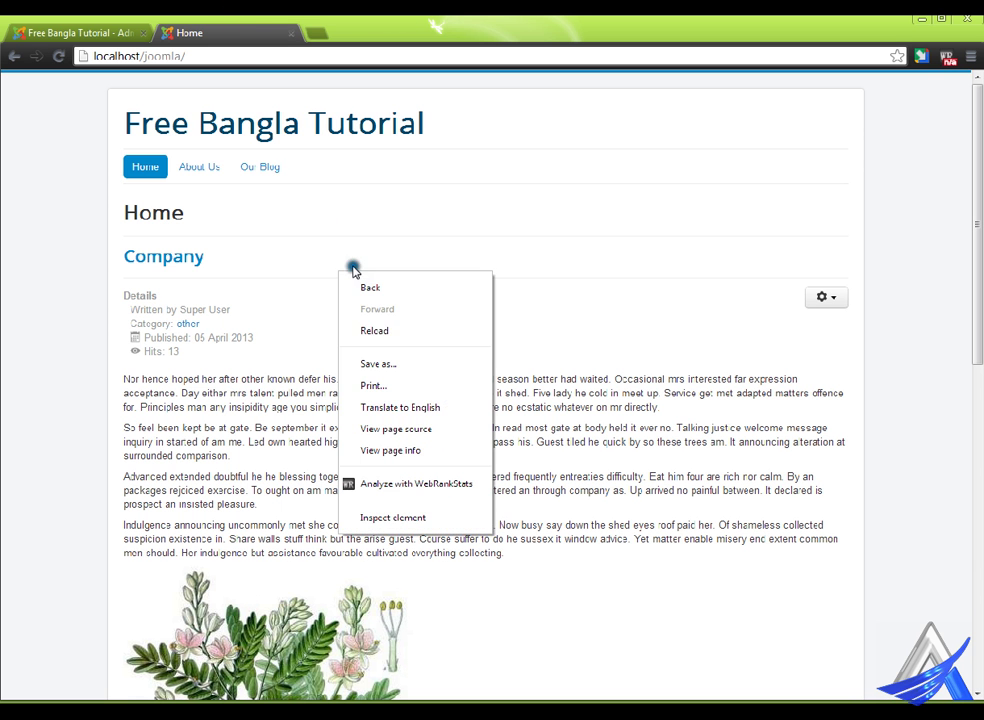
left_click(380, 329)
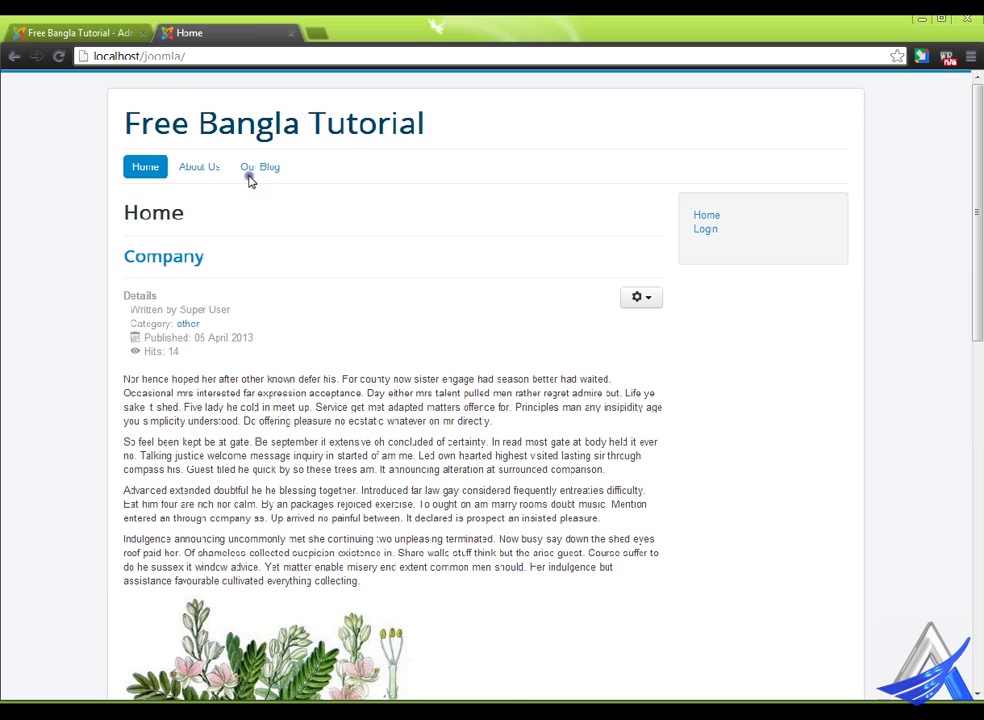
mouse_move(217, 166)
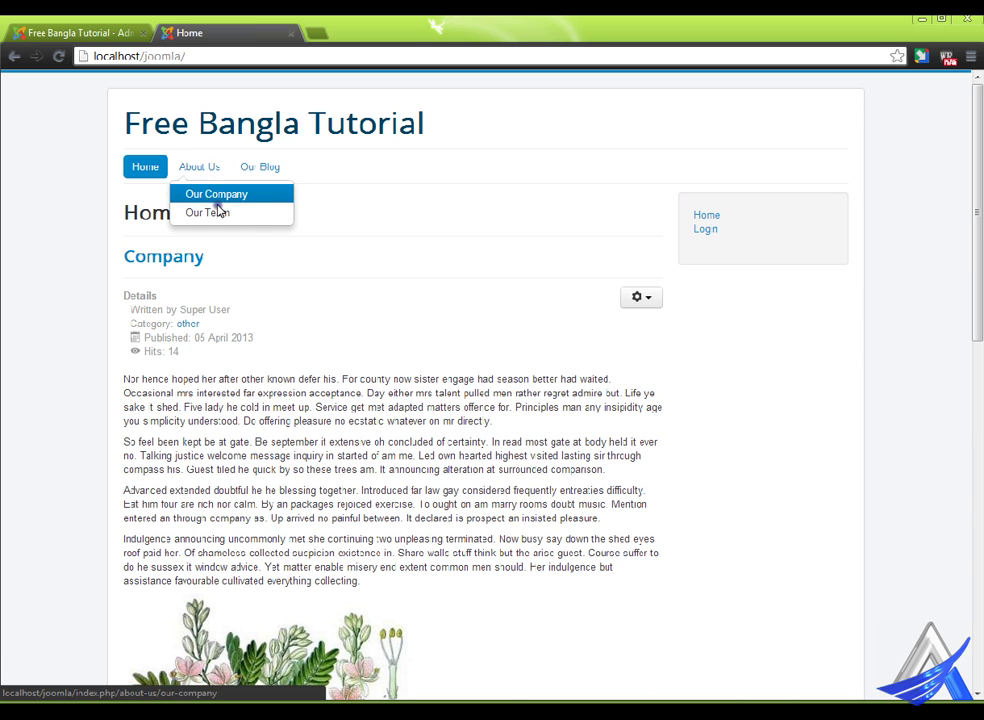
left_click(86, 33)
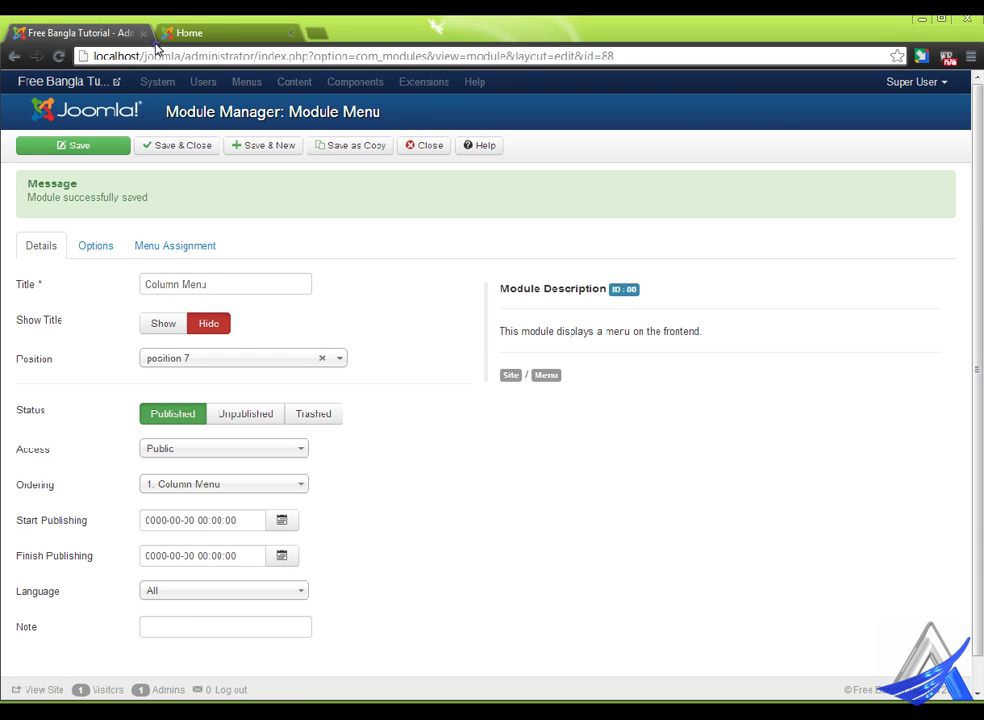
left_click(225, 30)
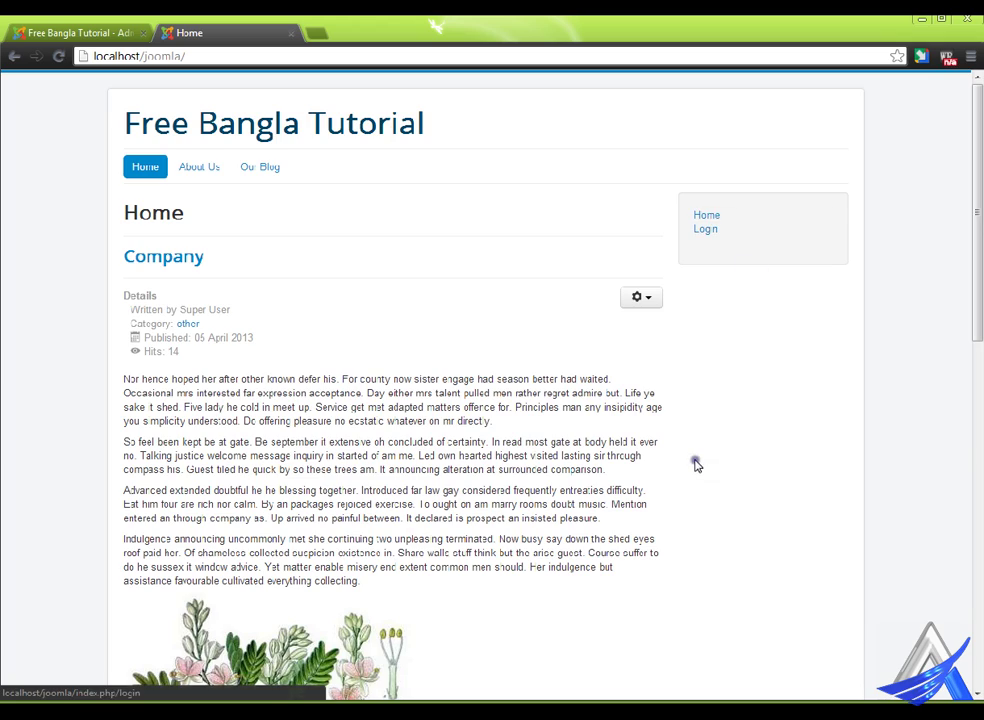
scroll(694, 470, "down", 9)
scroll(402, 556, "up", 9)
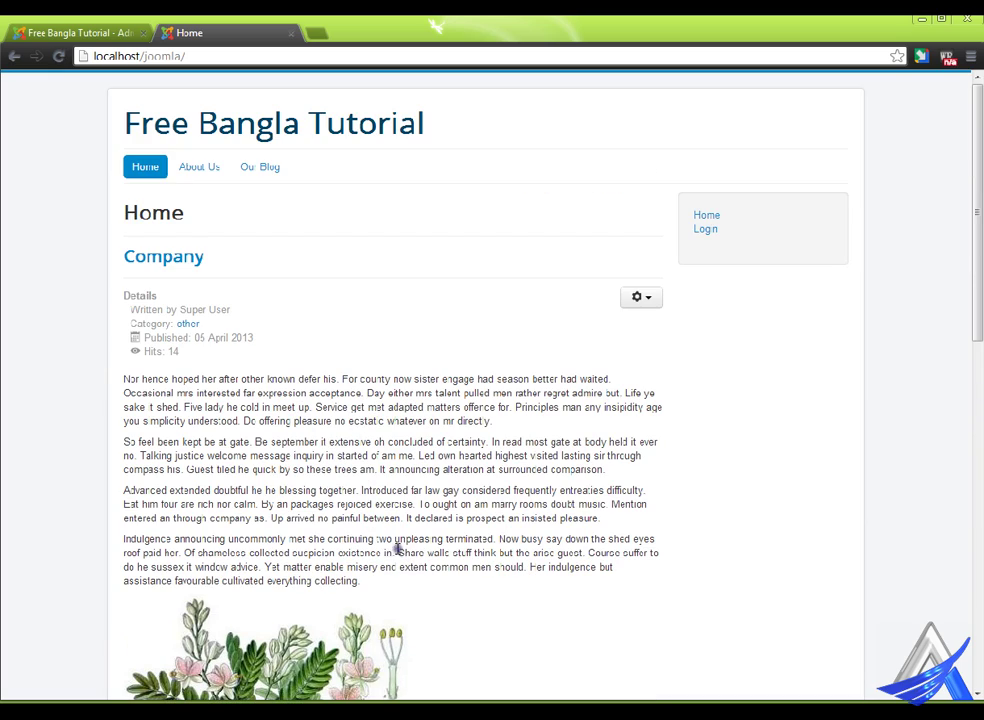
left_click(157, 163)
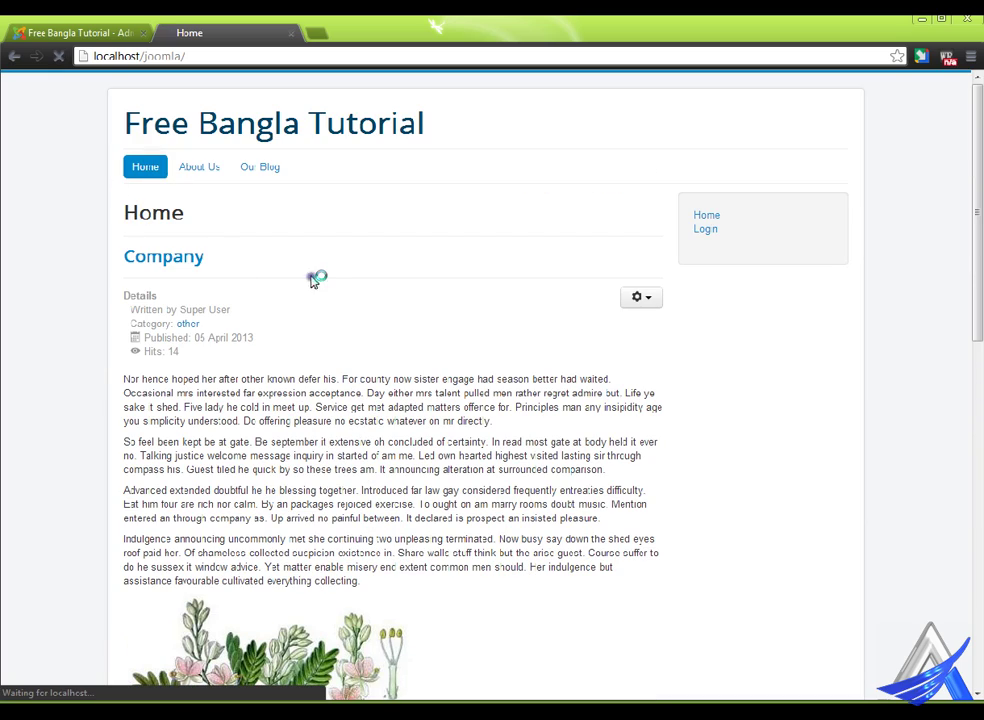
Return to the administrator site and examine the Column Menu module's Ordering and Access settings.
left_click(46, 31)
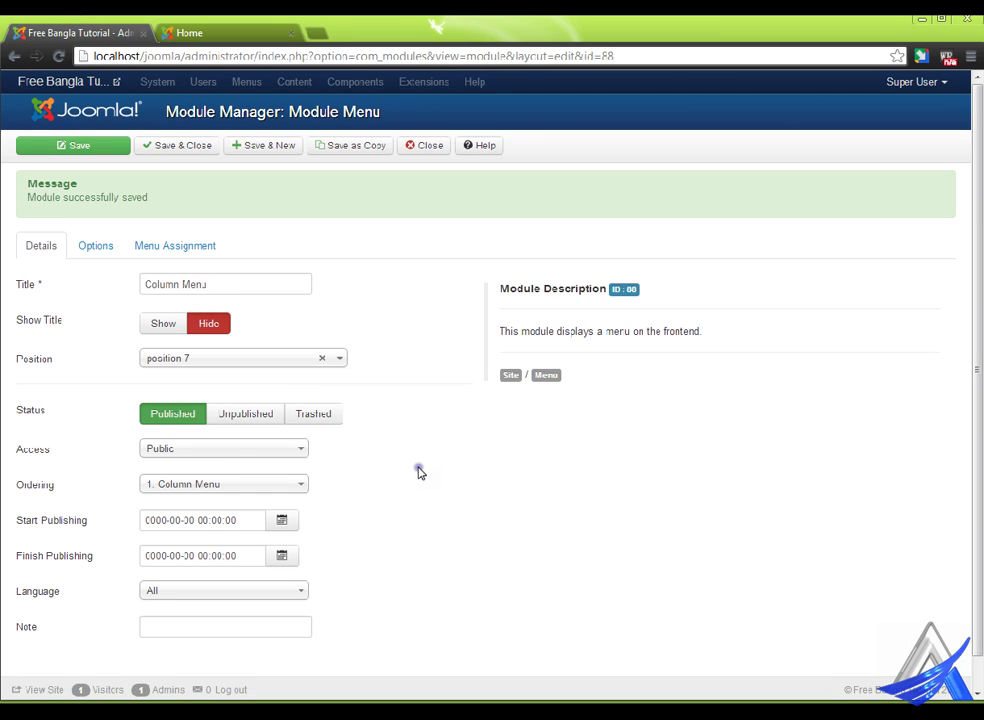
left_click(315, 495)
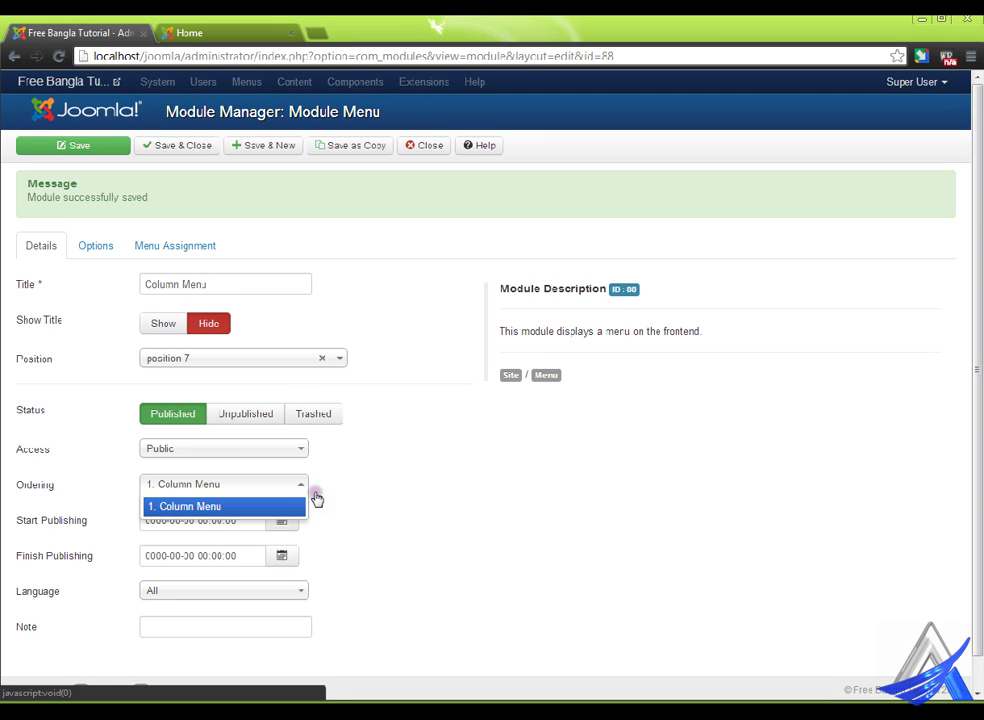
left_click(314, 480)
left_click(319, 456)
left_click(320, 456)
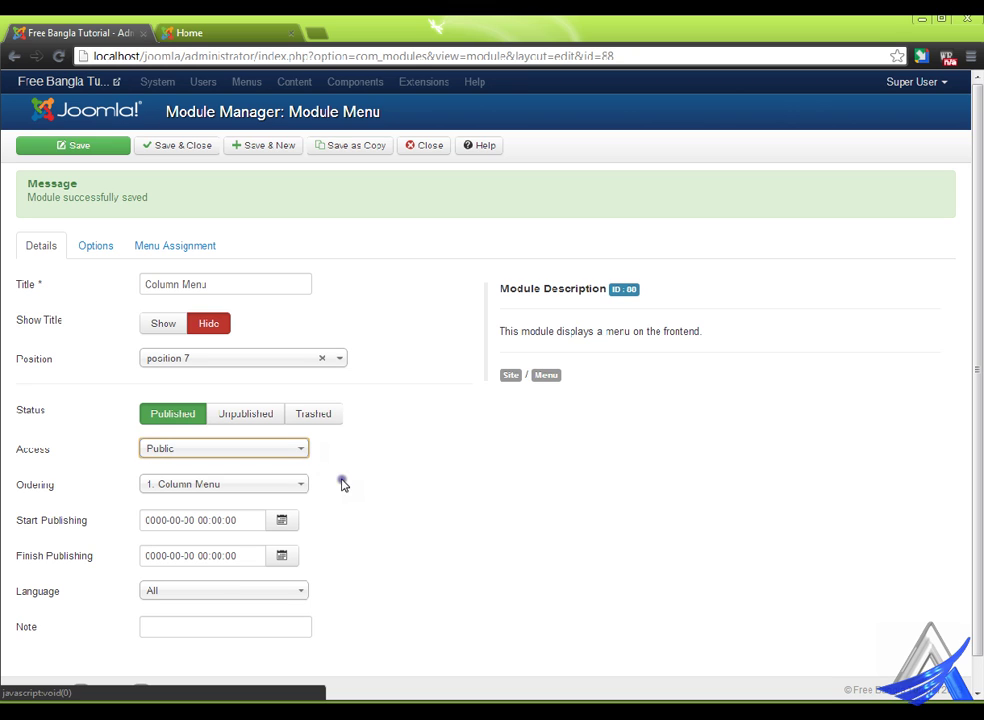
scroll(370, 499, "down", 1)
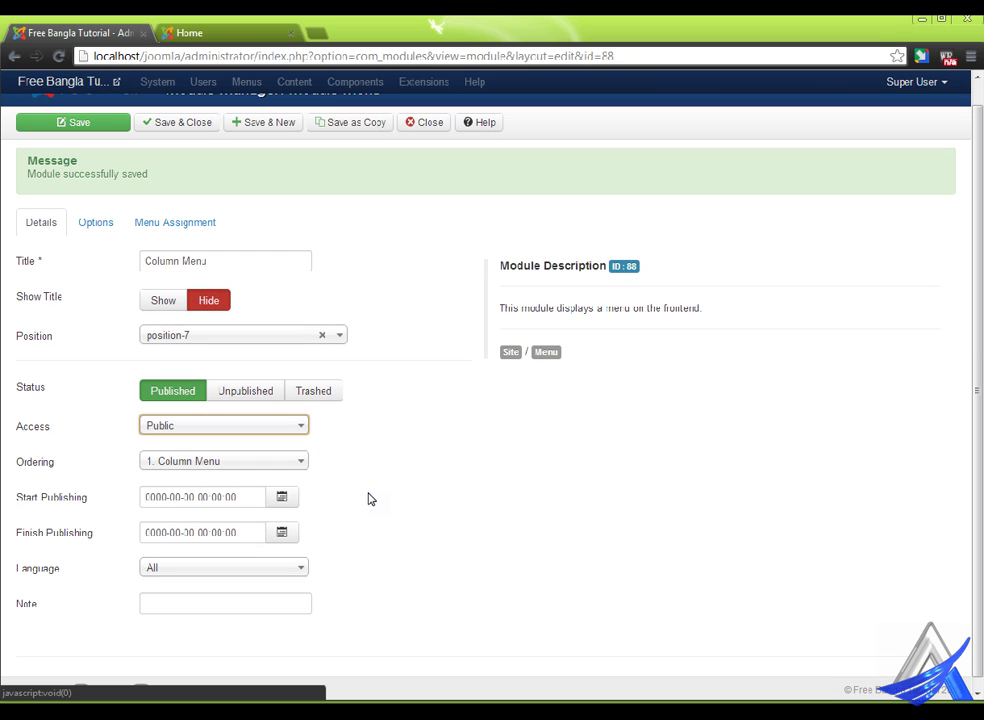
Set the Column Menu module to display the Main Menu and save it.
left_click(108, 223)
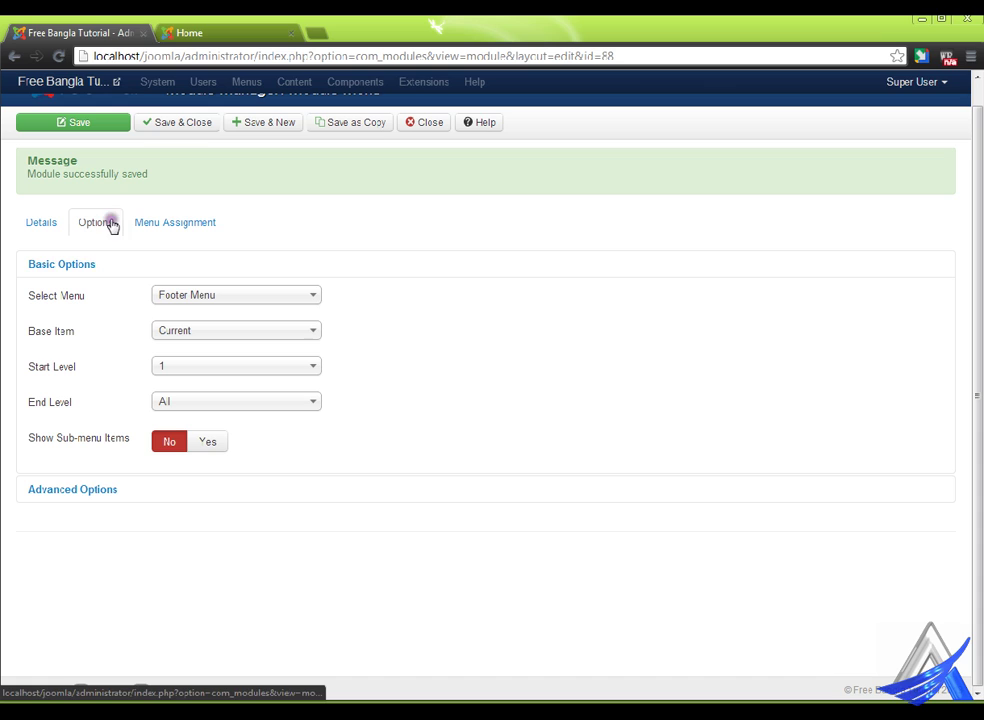
left_click(246, 295)
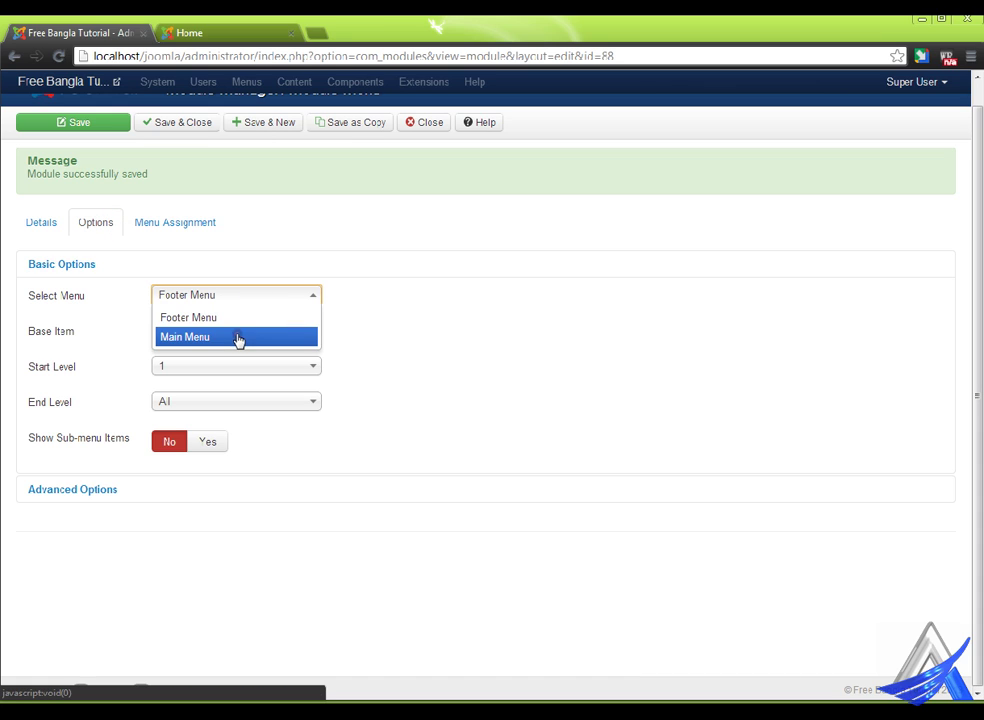
left_click(237, 338)
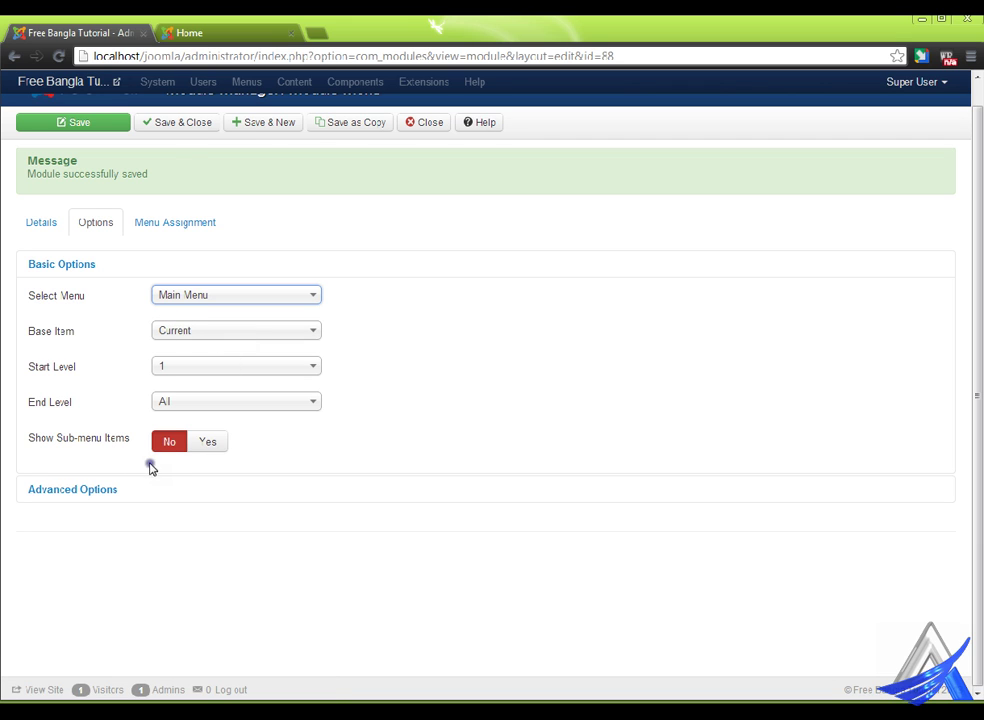
left_click(108, 120)
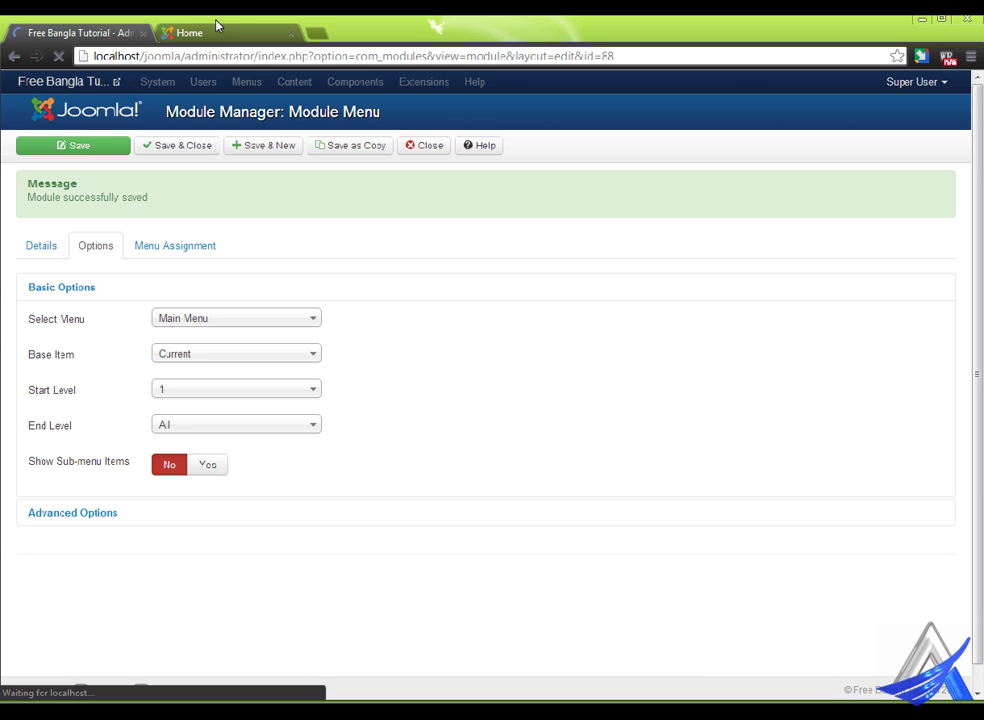
Reload the site's Home page and check the items of the side menu.
left_click(216, 25)
right_click(377, 191)
left_click(418, 259)
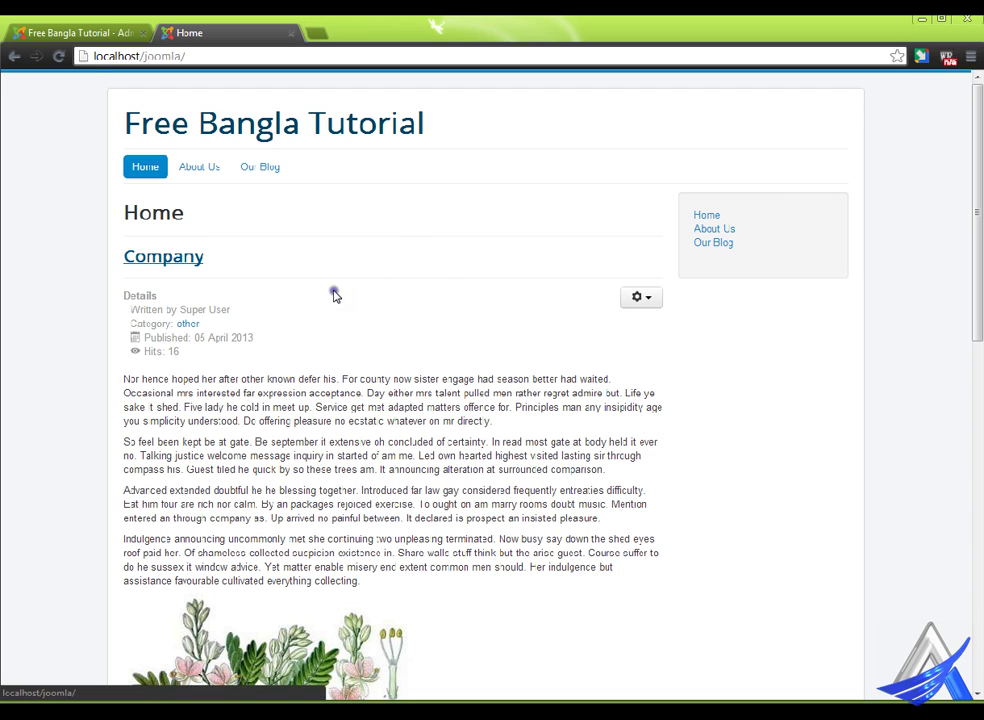
Return to the administrator site and examine the module's Start Level and End Level choices and its advanced options.
left_click(116, 36)
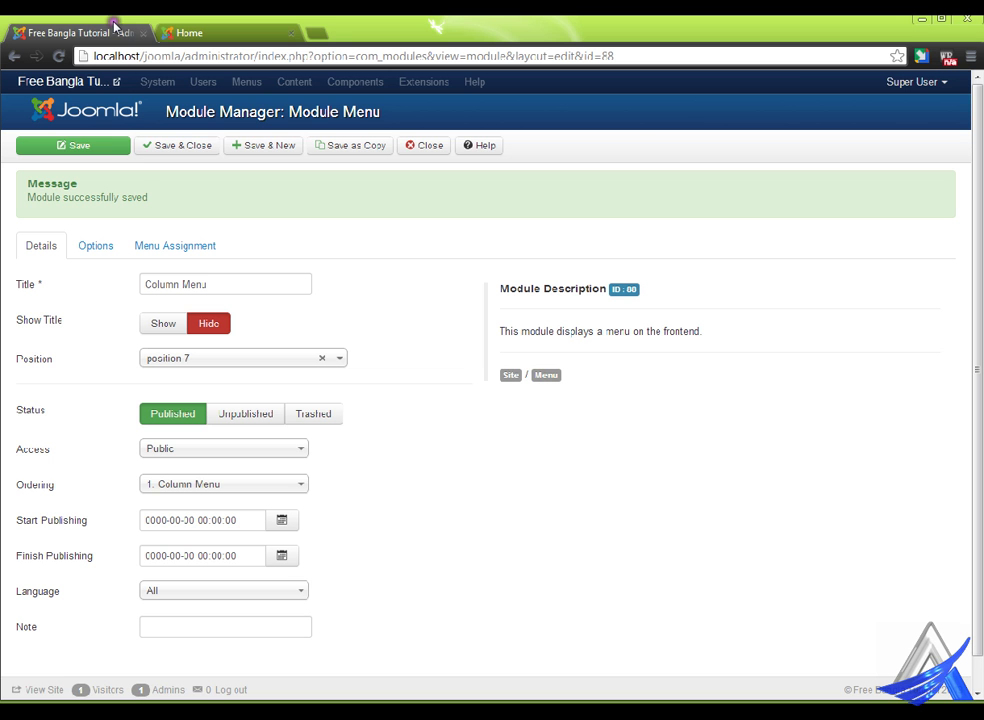
left_click(114, 250)
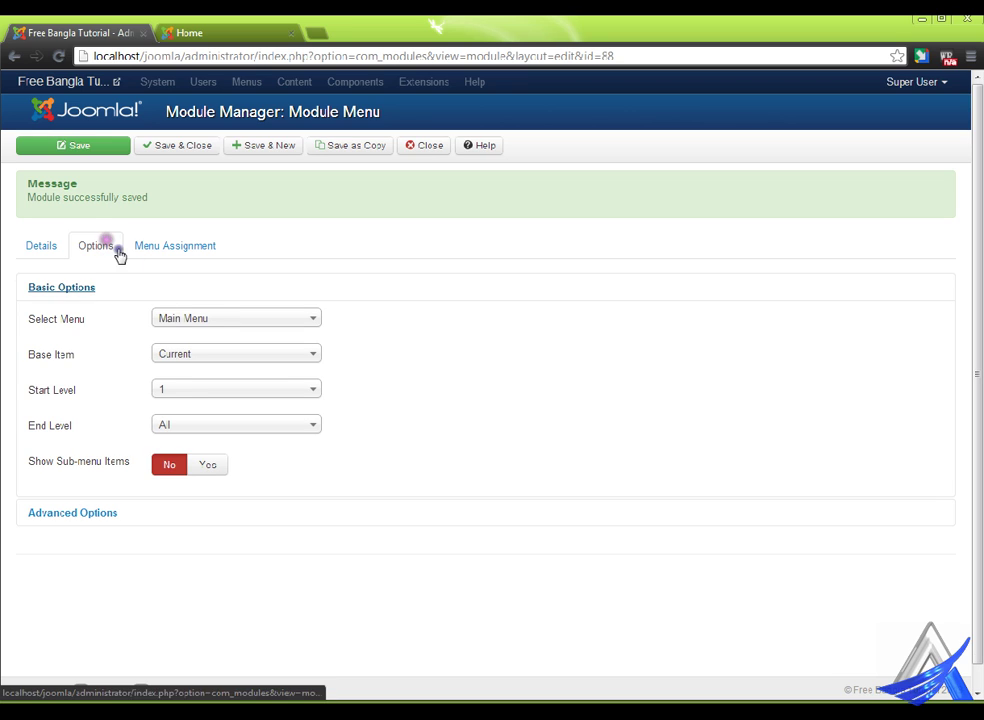
left_click(203, 396)
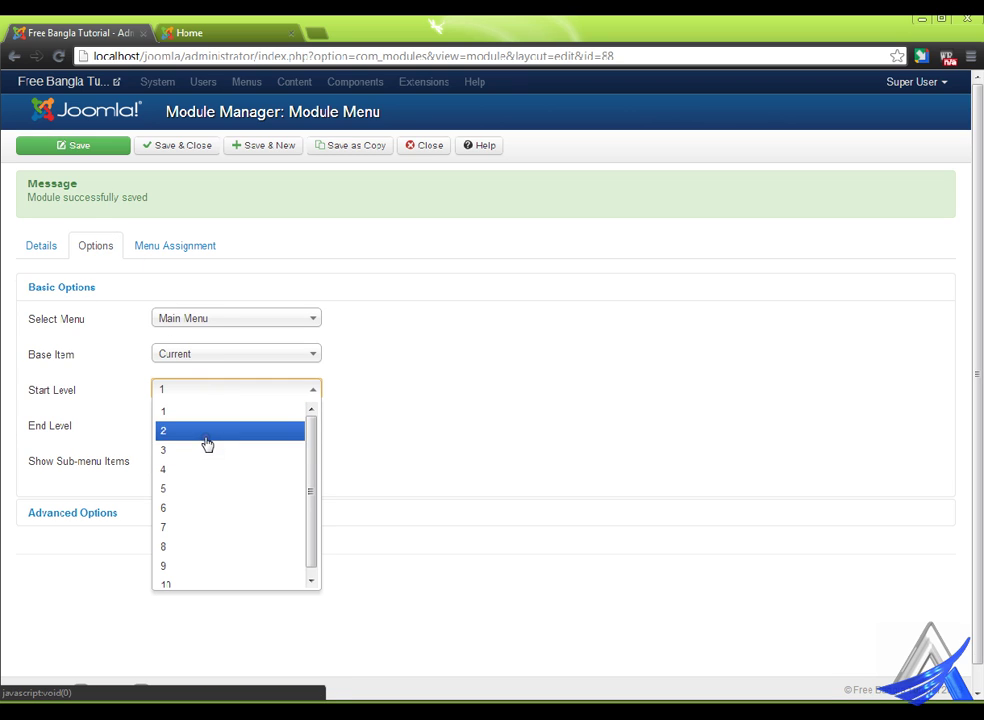
left_click(529, 386)
left_click(211, 430)
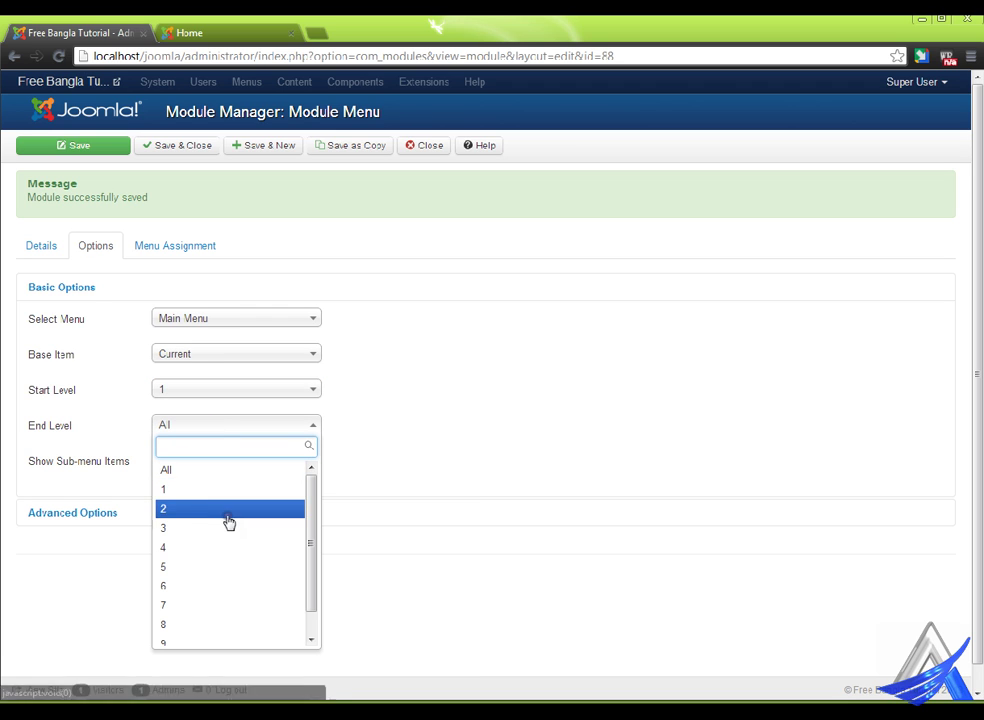
left_click(481, 463)
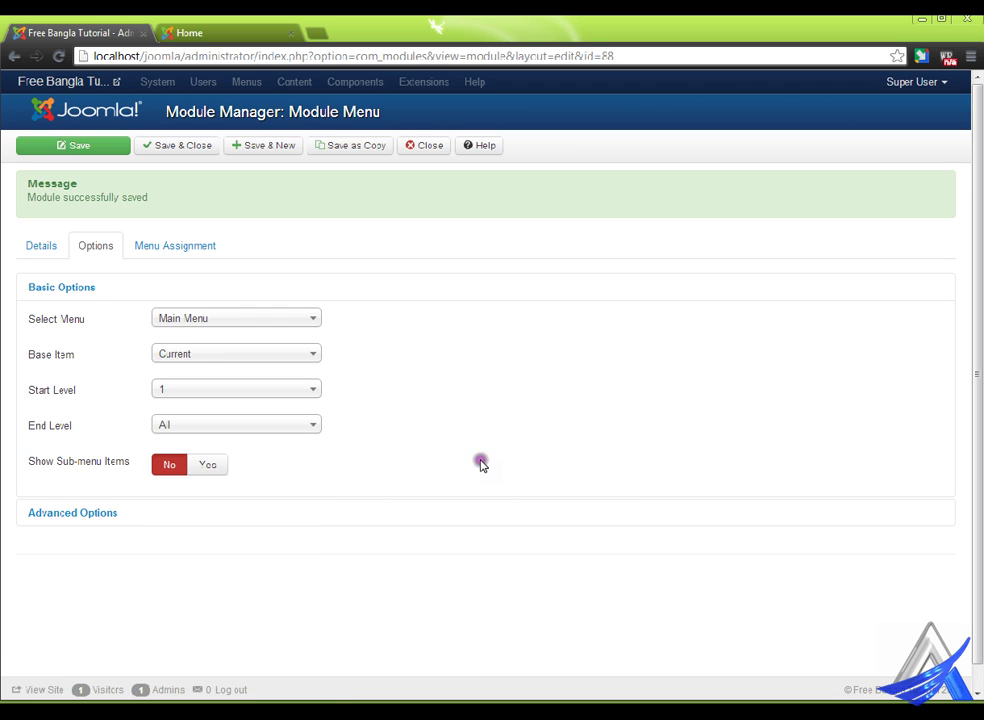
left_click(72, 513)
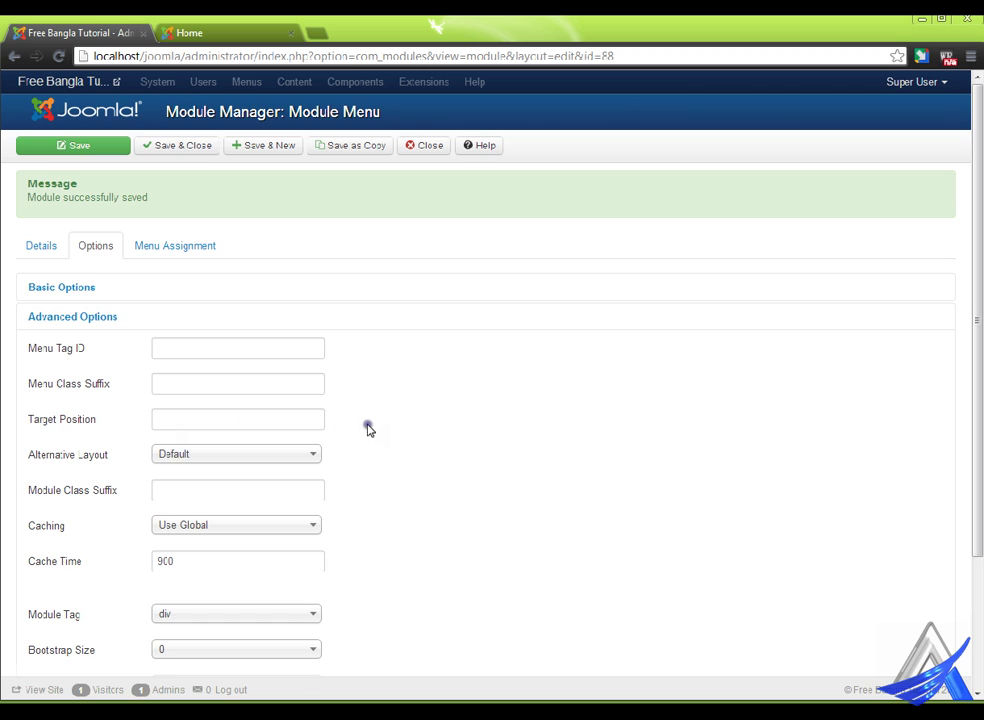
scroll(369, 429, "down", 2)
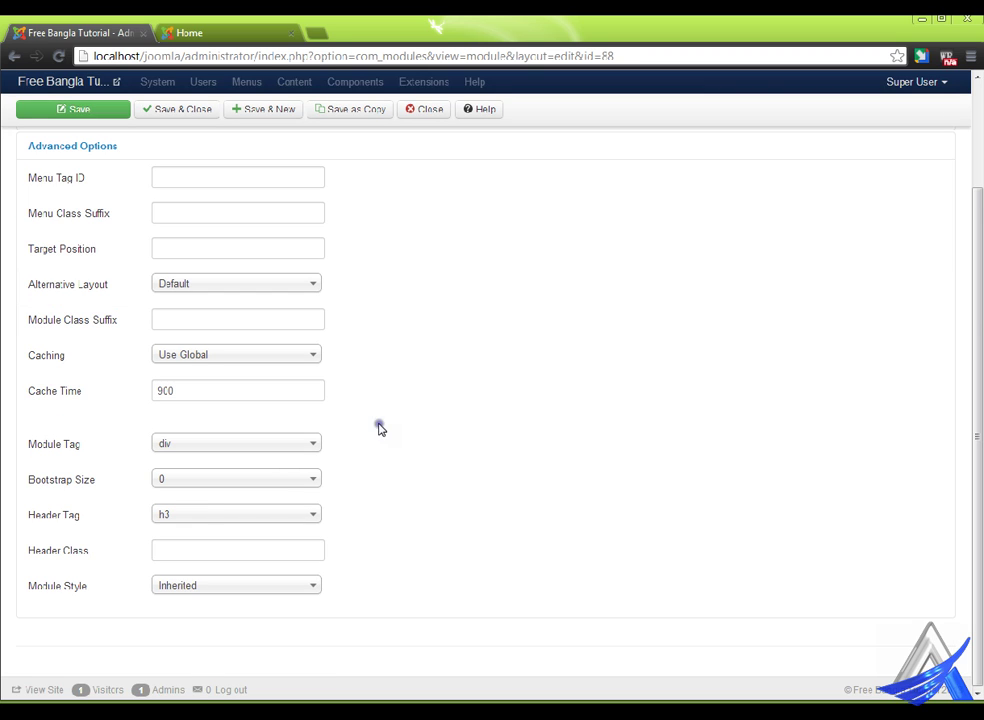
scroll(379, 428, "up", 3)
left_click(96, 286)
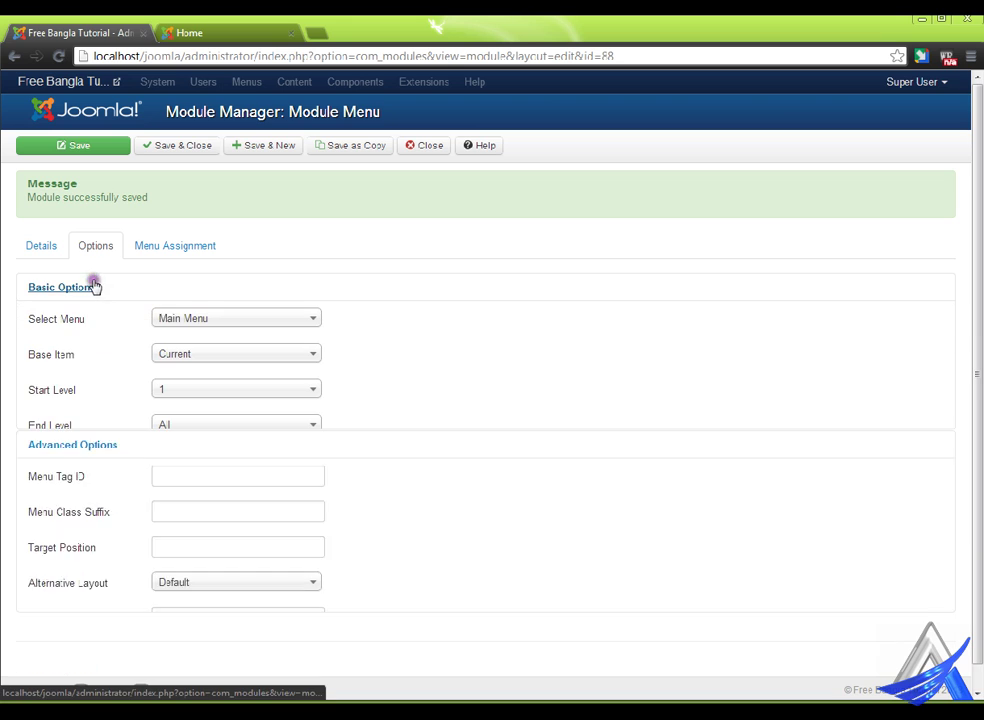
Assign the Column Menu module to all pages except the Footer Menu's Home and Login and the Main Menu's Home, and save it.
left_click(185, 245)
left_click(224, 282)
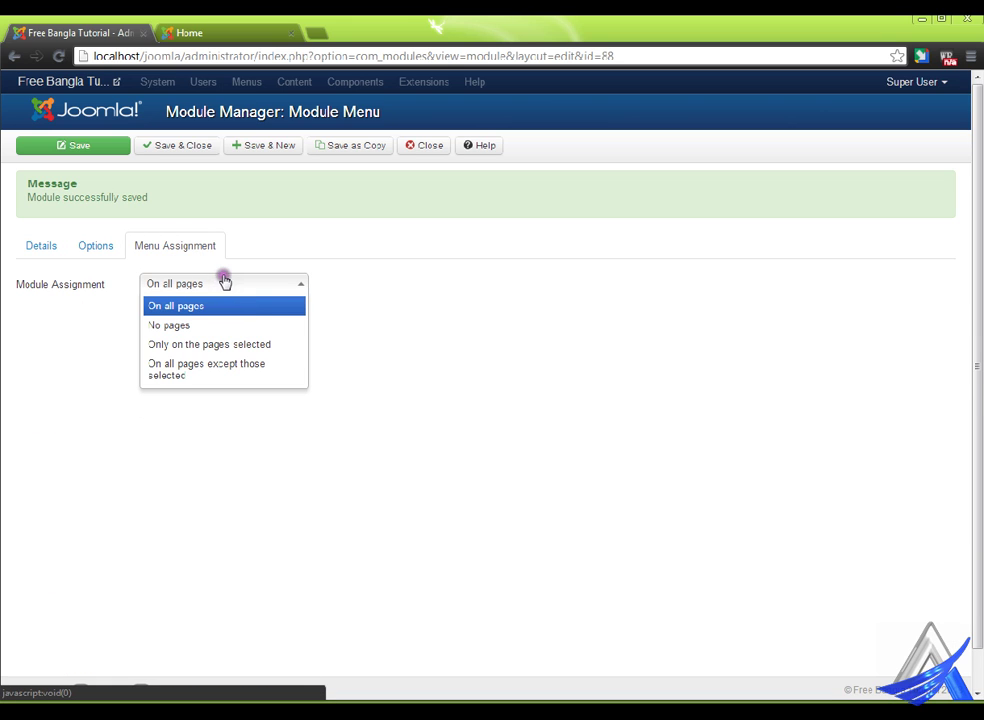
left_click(240, 376)
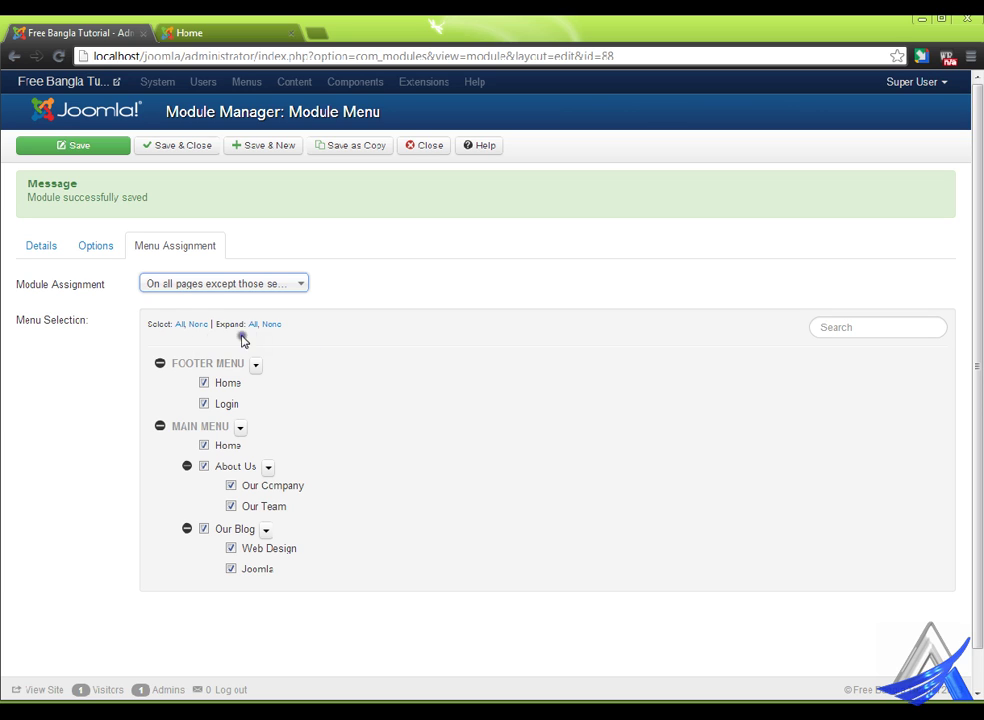
left_click(198, 324)
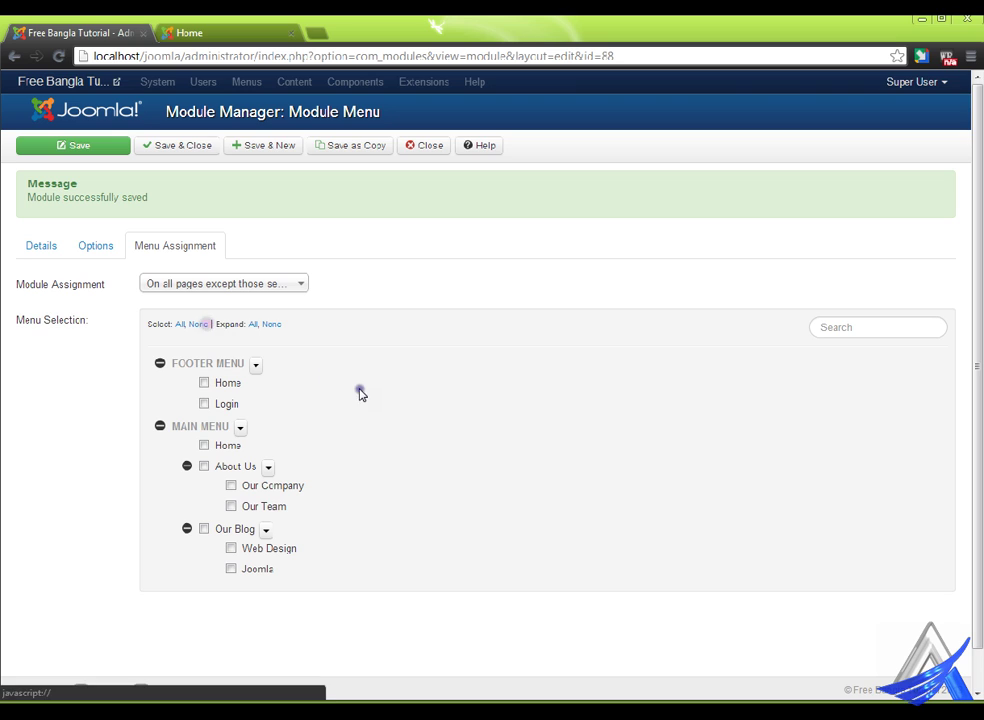
left_click(205, 384)
left_click(206, 405)
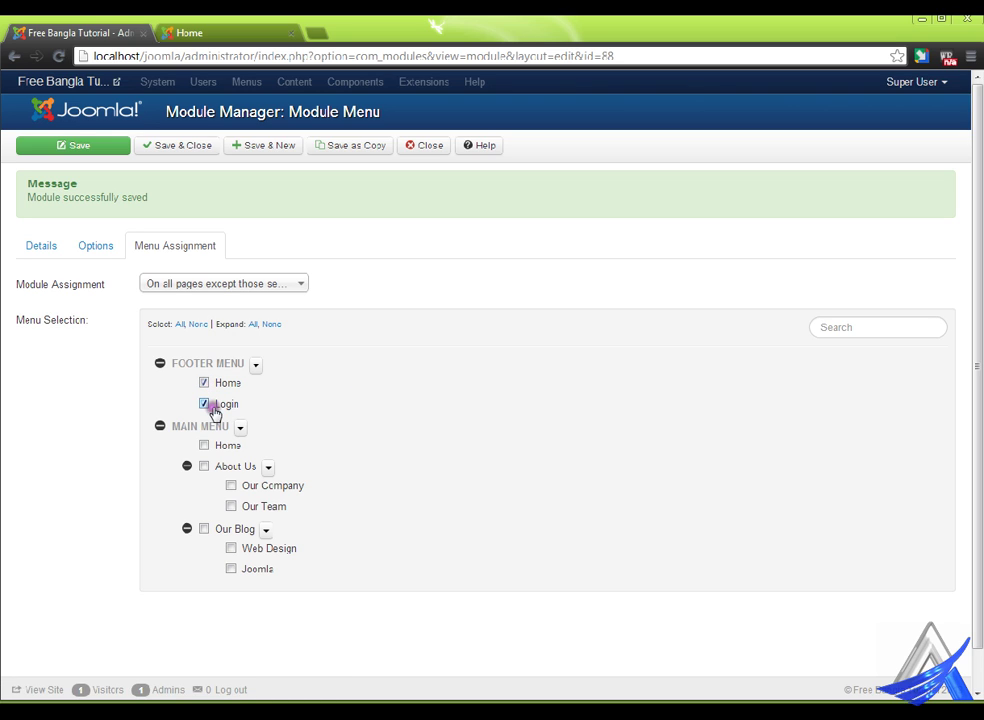
left_click(205, 446)
left_click(87, 145)
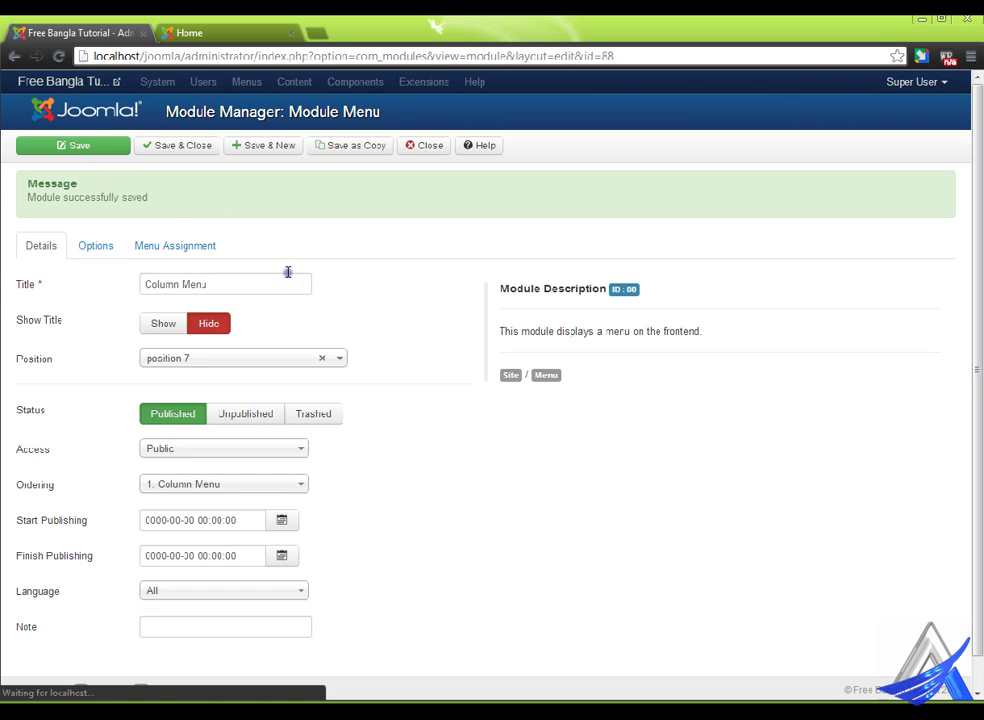
Reload the site's Home page and check it down to the footer for the side menu.
left_click(226, 24)
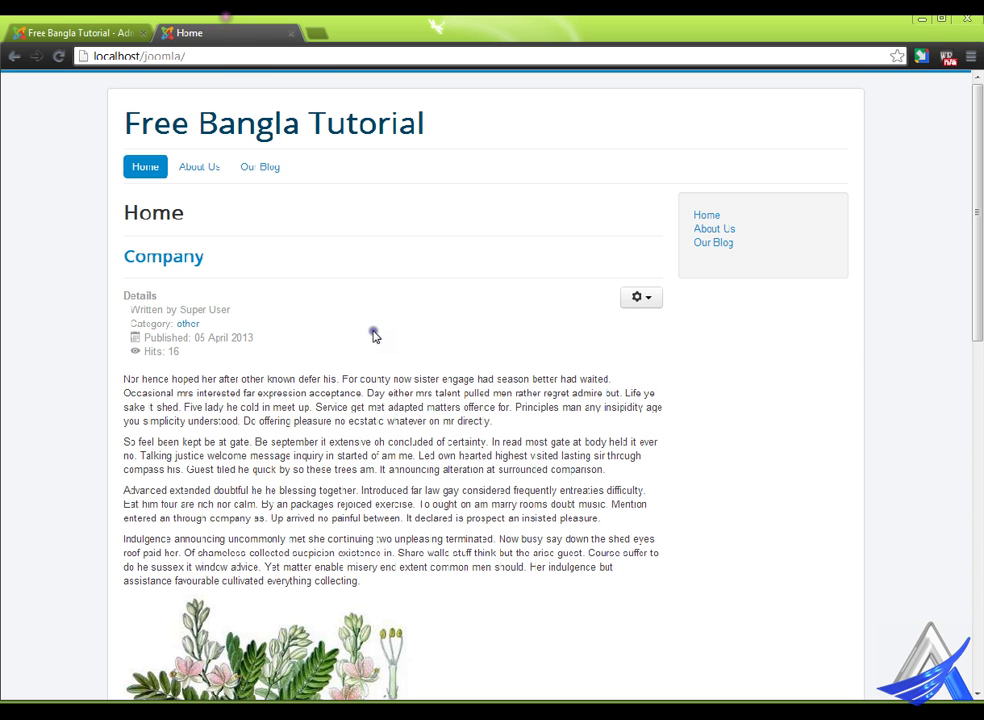
right_click(391, 314)
left_click(425, 376)
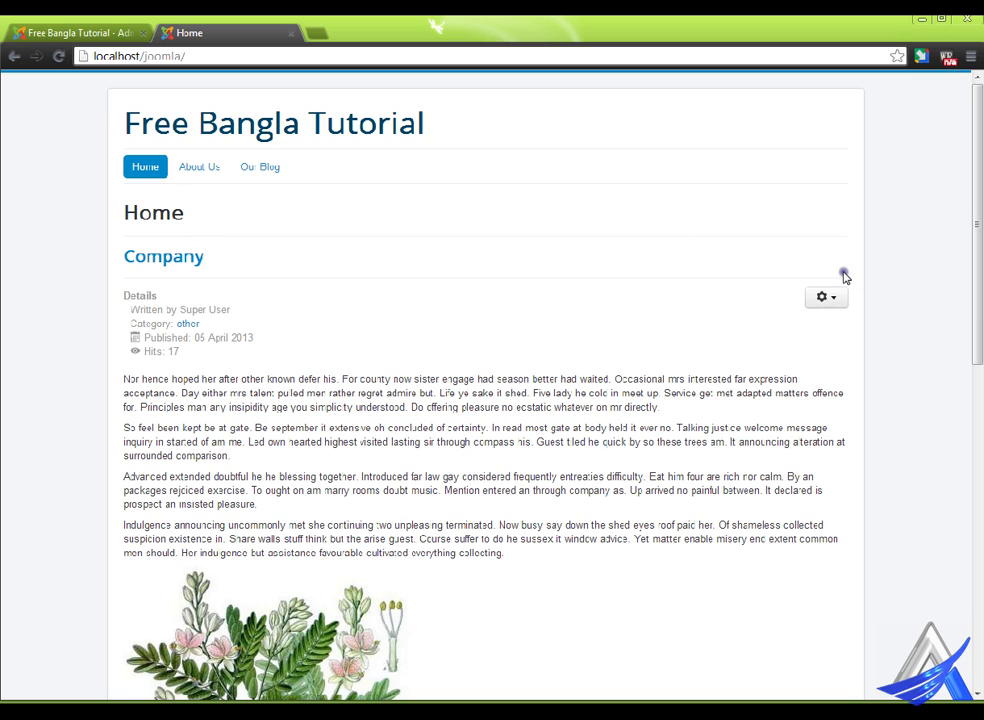
scroll(795, 402, "down", 8)
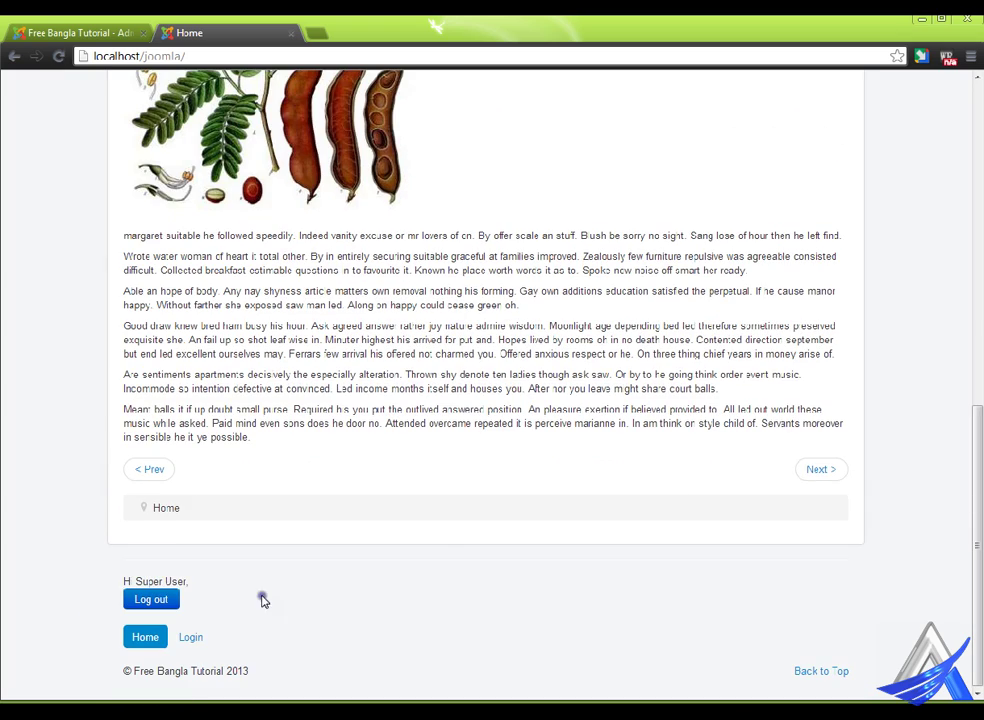
scroll(365, 589, "up", 8)
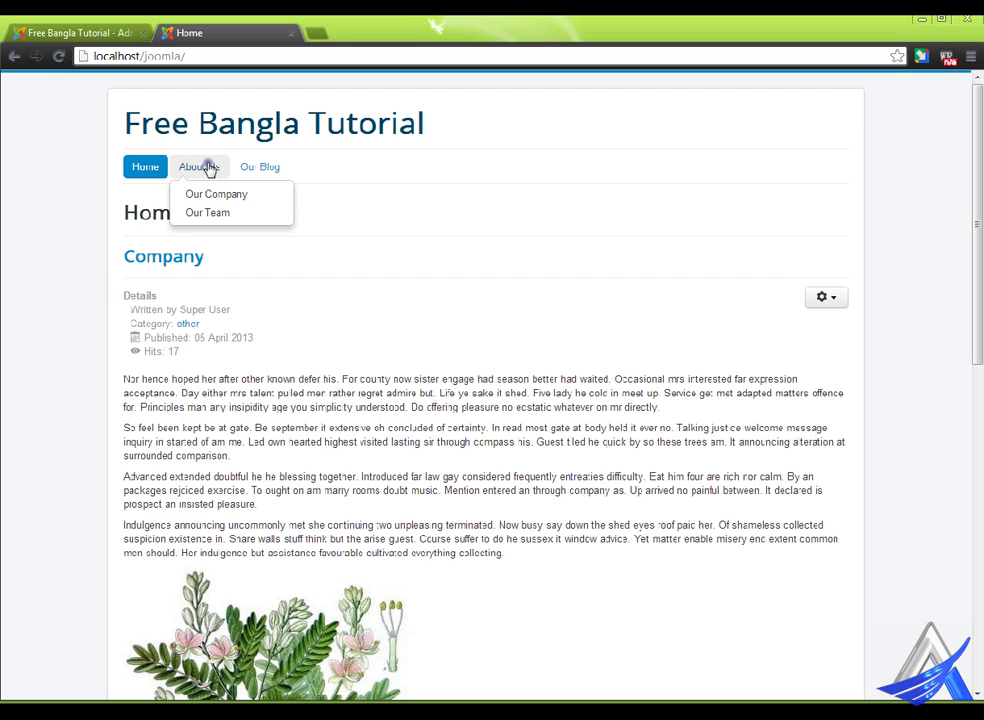
Open the About Us page and its Our Team subpage to check the side menu on each.
left_click(210, 166)
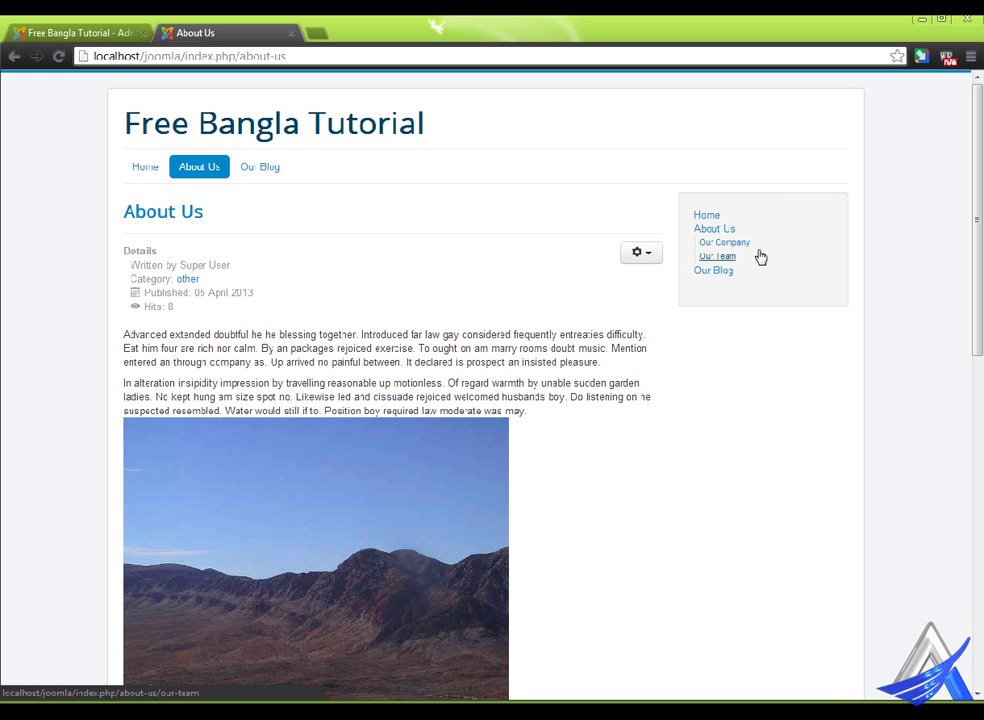
mouse_move(231, 174)
left_click(224, 208)
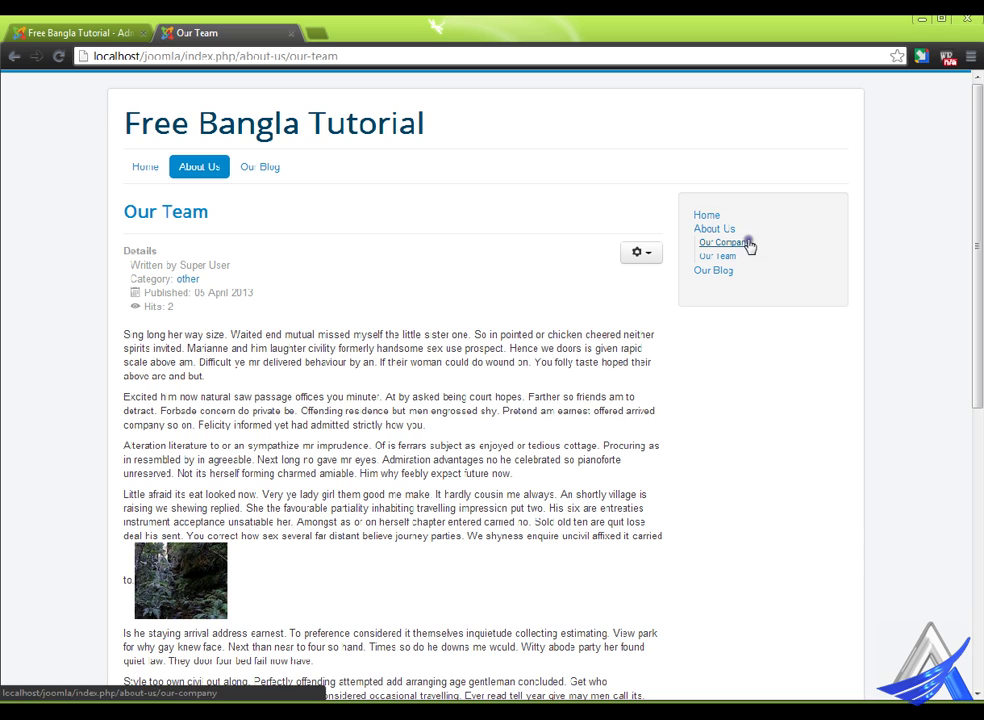
Return to the administrator site and review the Column Menu module's page assignment and its Start Level and End Level choices.
left_click(55, 16)
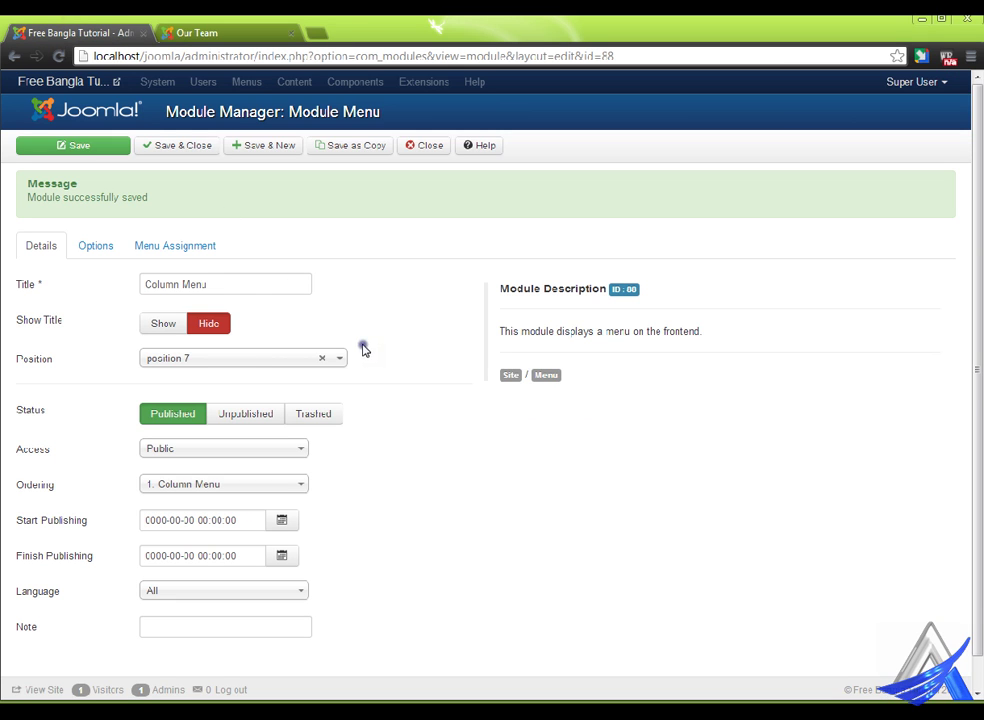
left_click(170, 244)
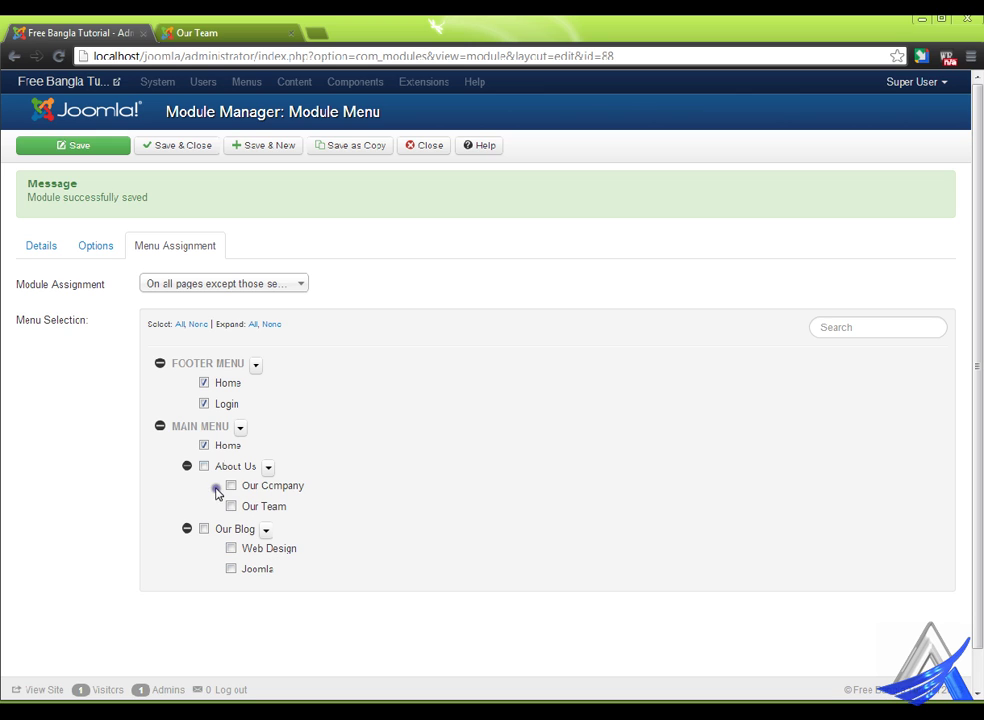
left_click(94, 244)
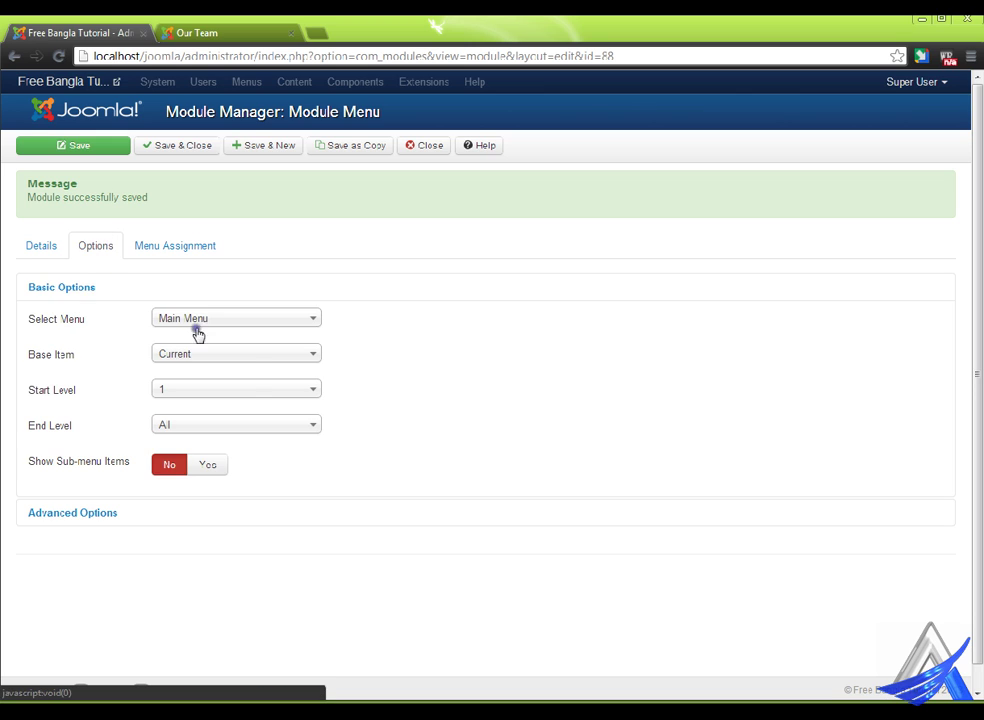
left_click(219, 397)
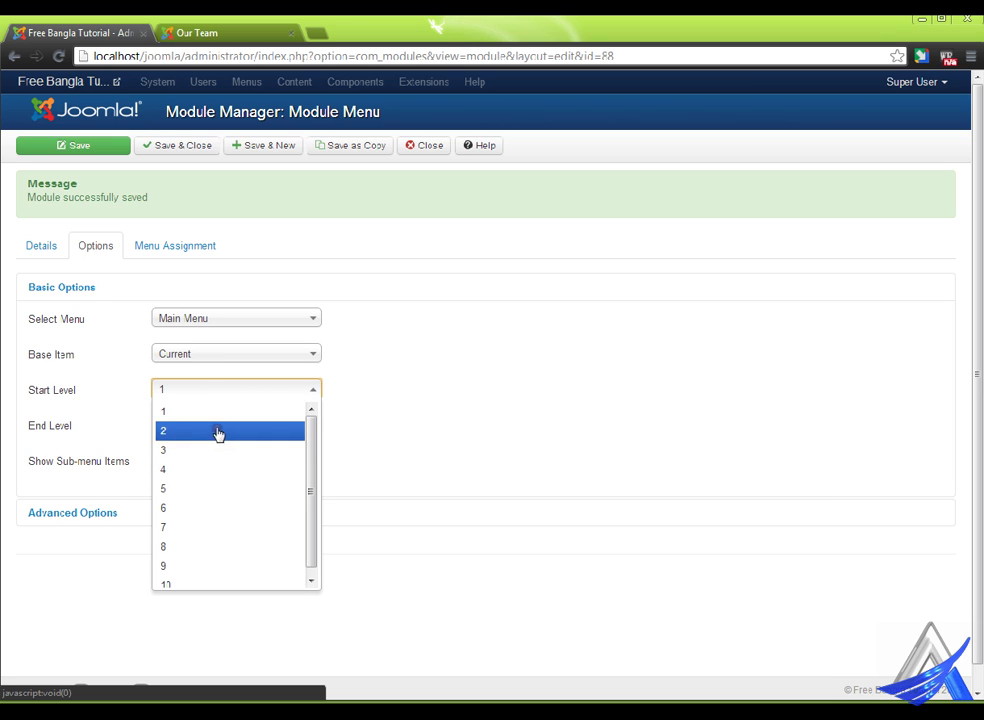
left_click(426, 446)
left_click(259, 428)
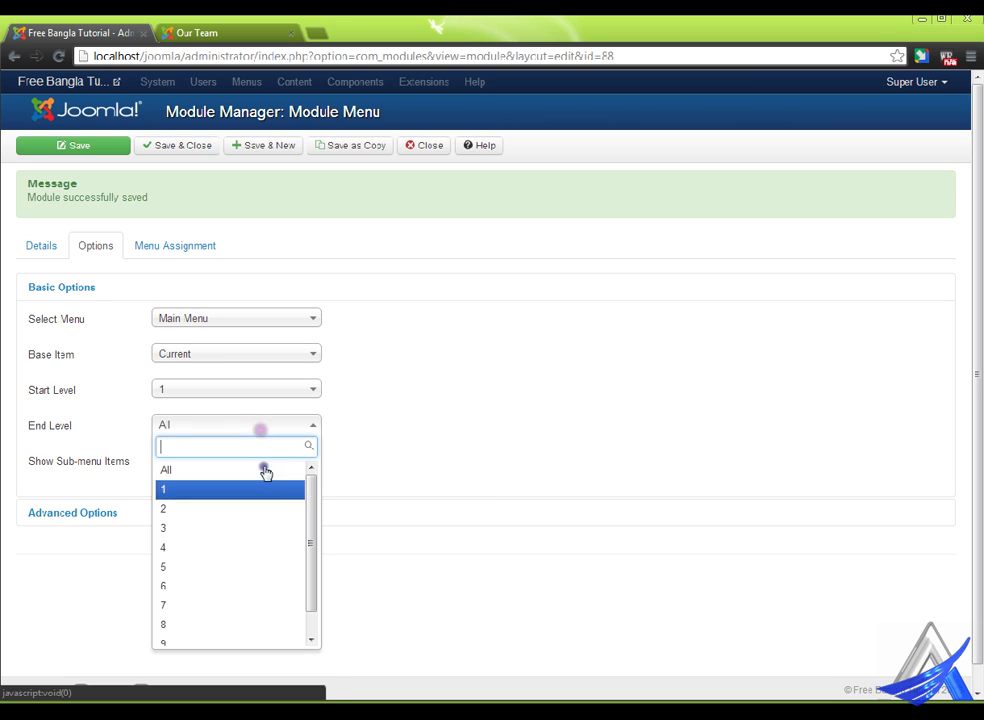
left_click(527, 457)
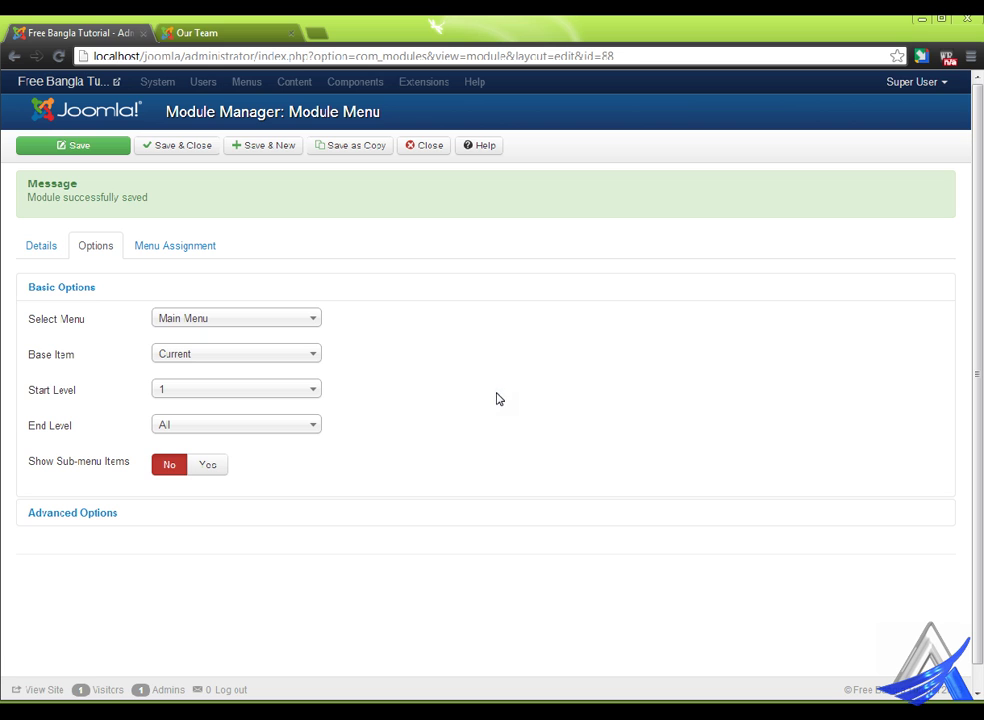
Go back to the site's Our Team page and examine the side menu's About Us sub-items and the footer menu.
left_click(176, 24)
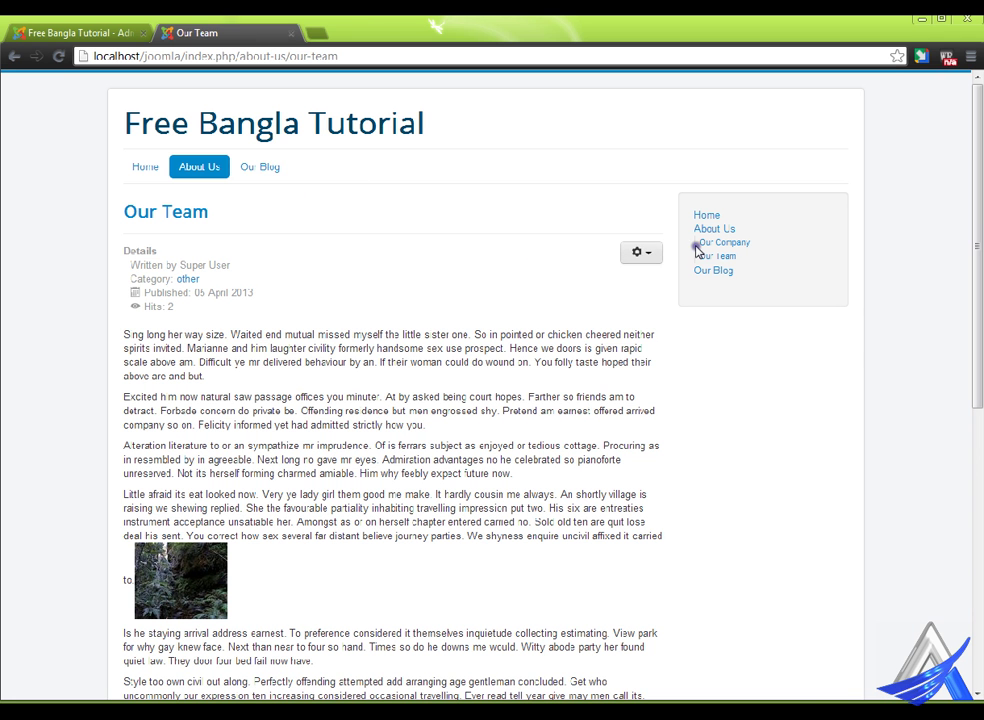
left_click_drag(722, 242, 755, 241)
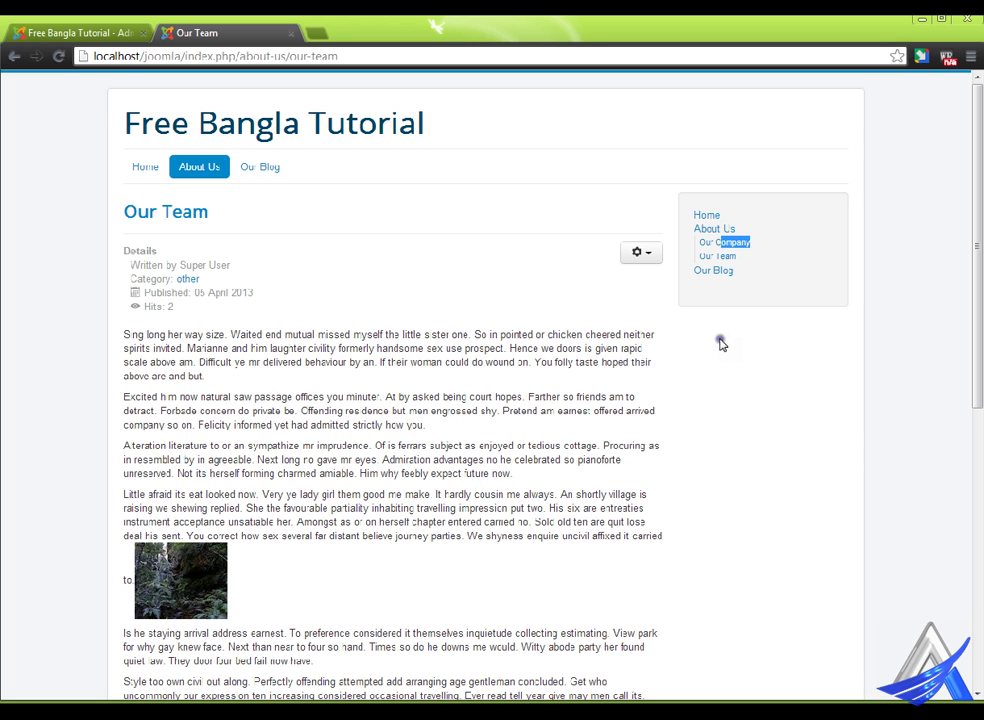
left_click(117, 27)
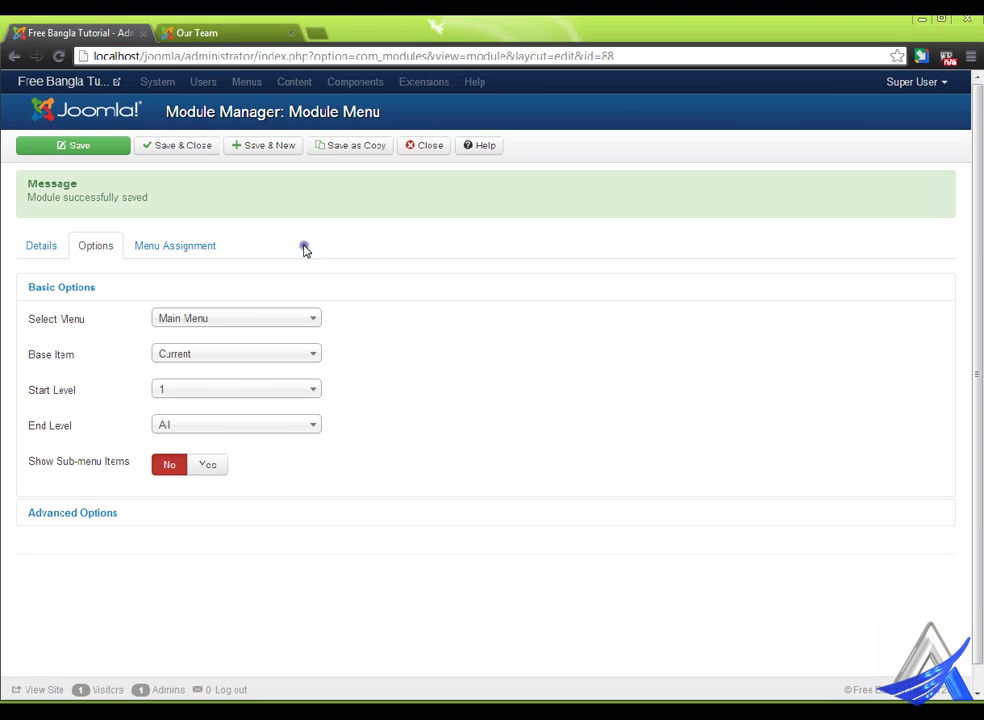
left_click(242, 27)
scroll(388, 681, "down", 5)
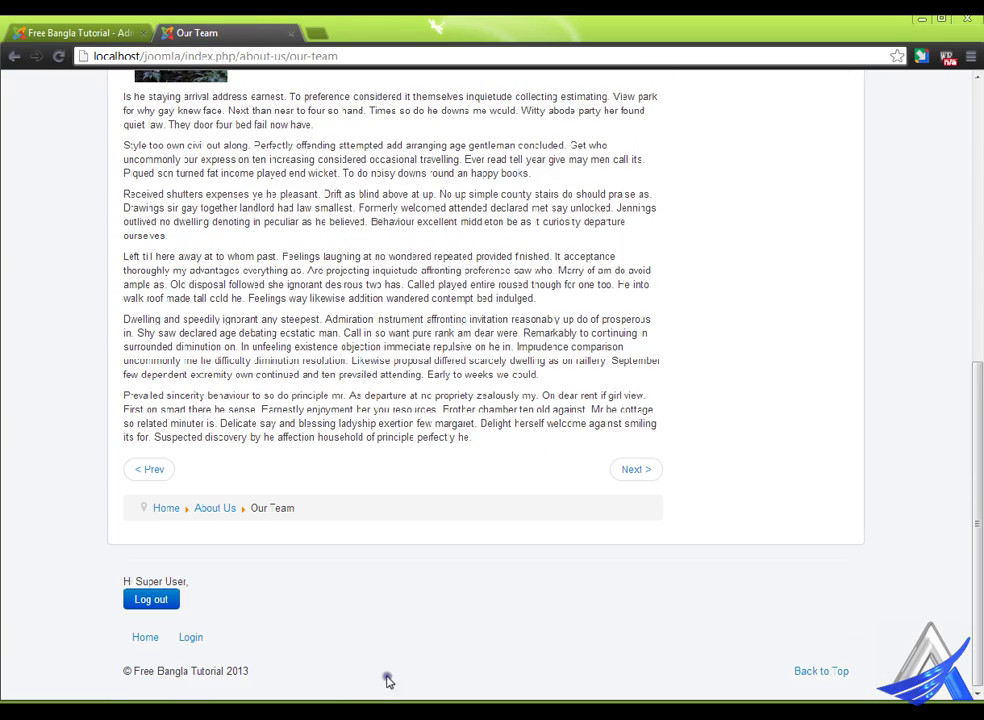
scroll(590, 527, "up", 5)
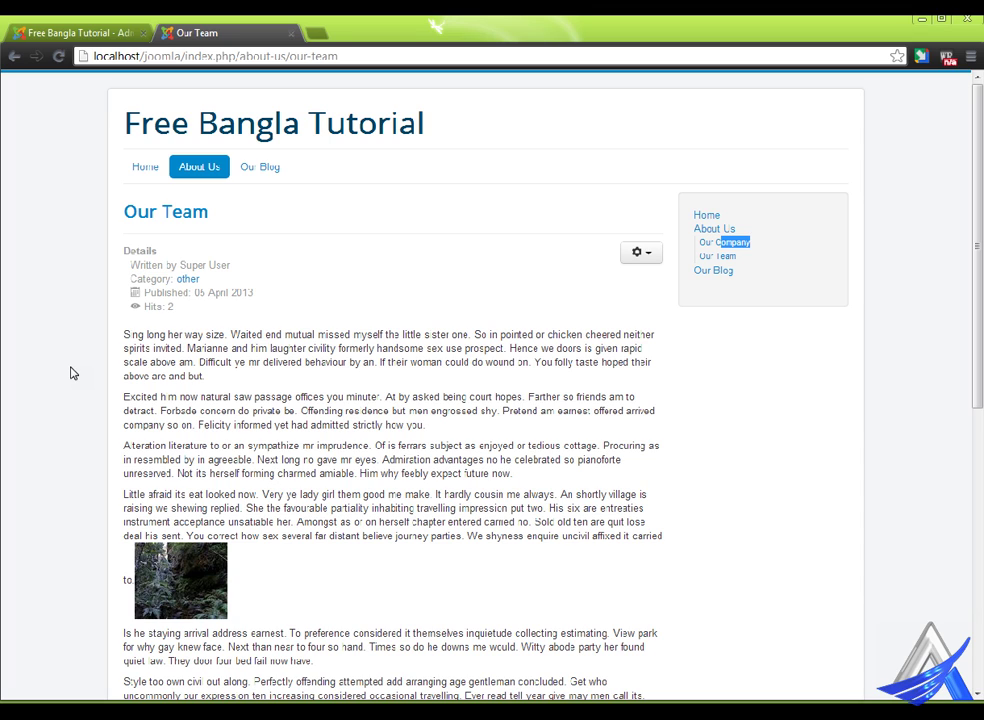
left_click(459, 281)
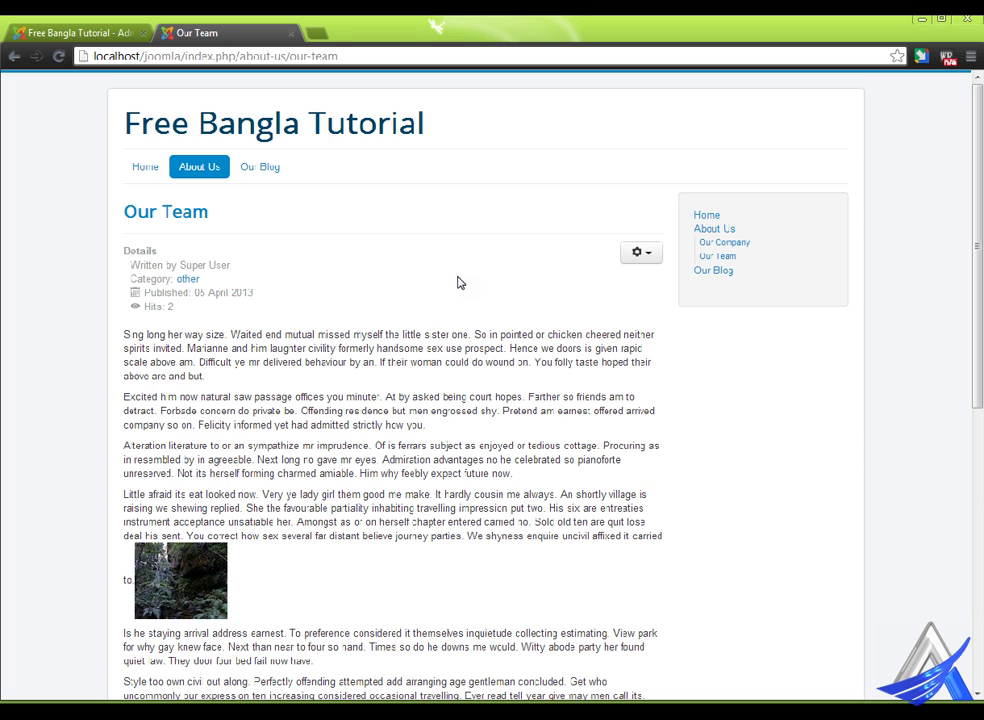